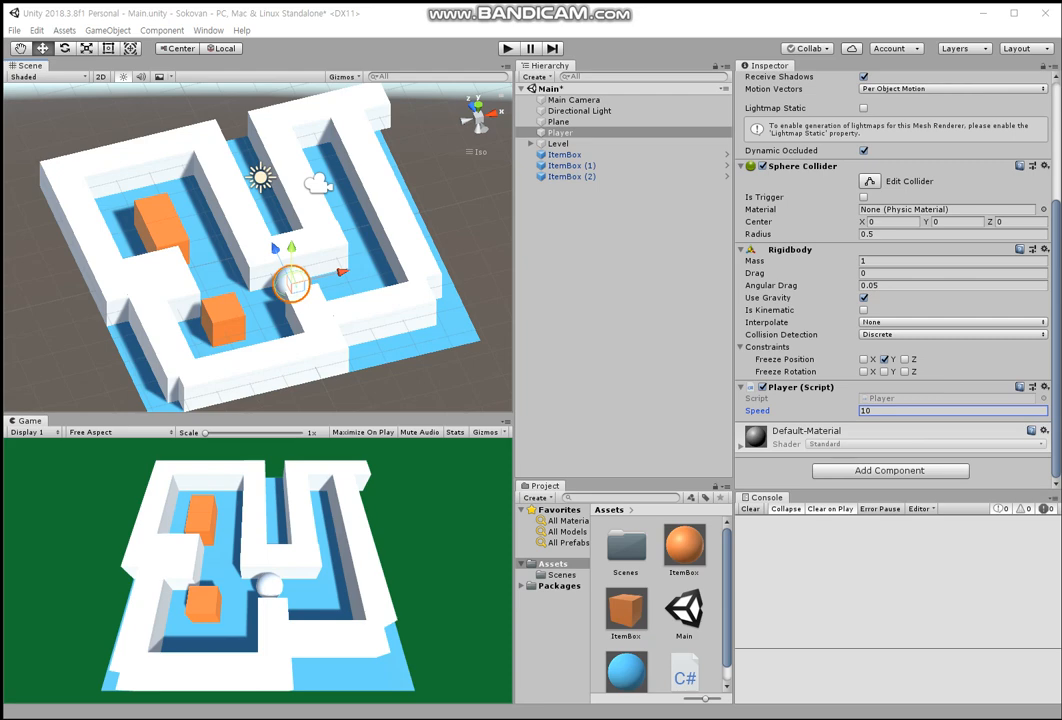
- Play-test the scene by rolling the ball into the lower item box, and end the test run
{"action": "key", "text": "ctrl+p"}
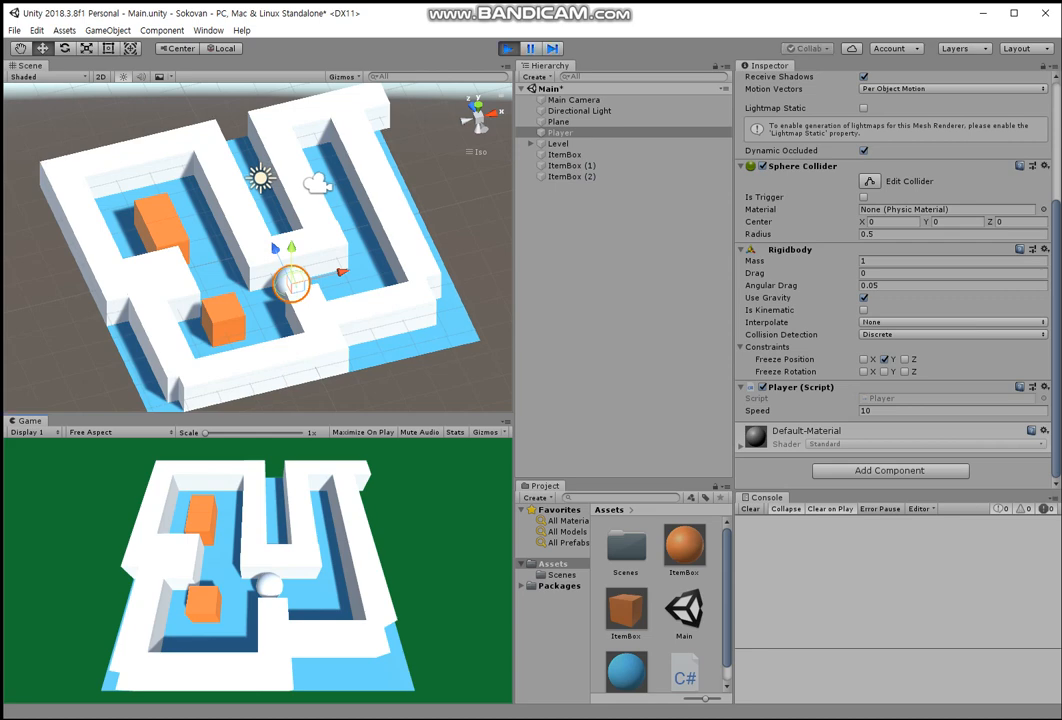
{"action": "key", "text": "Left"}
{"action": "key", "text": "Down"}
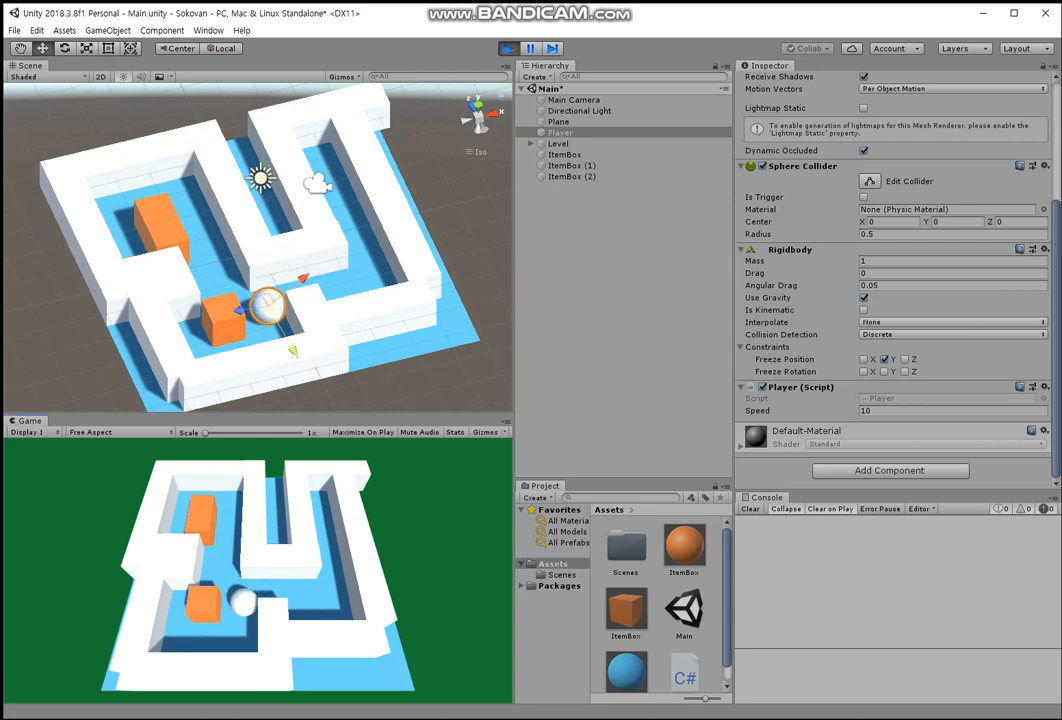
{"action": "key", "text": "Left"}
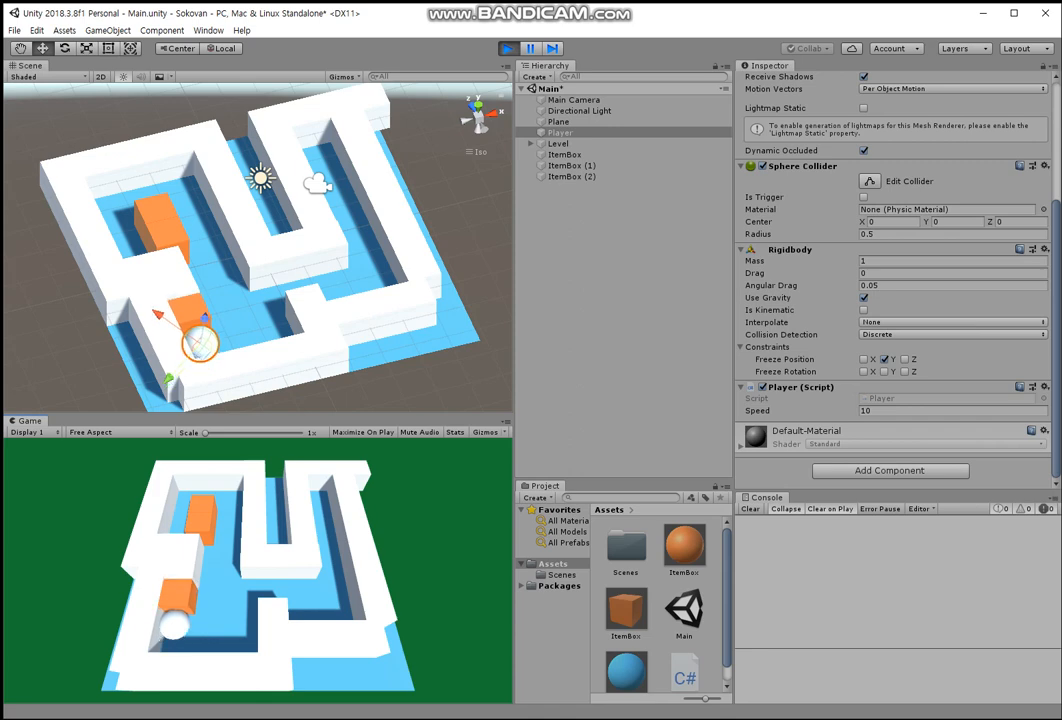
{"action": "key", "text": "ctrl+p"}
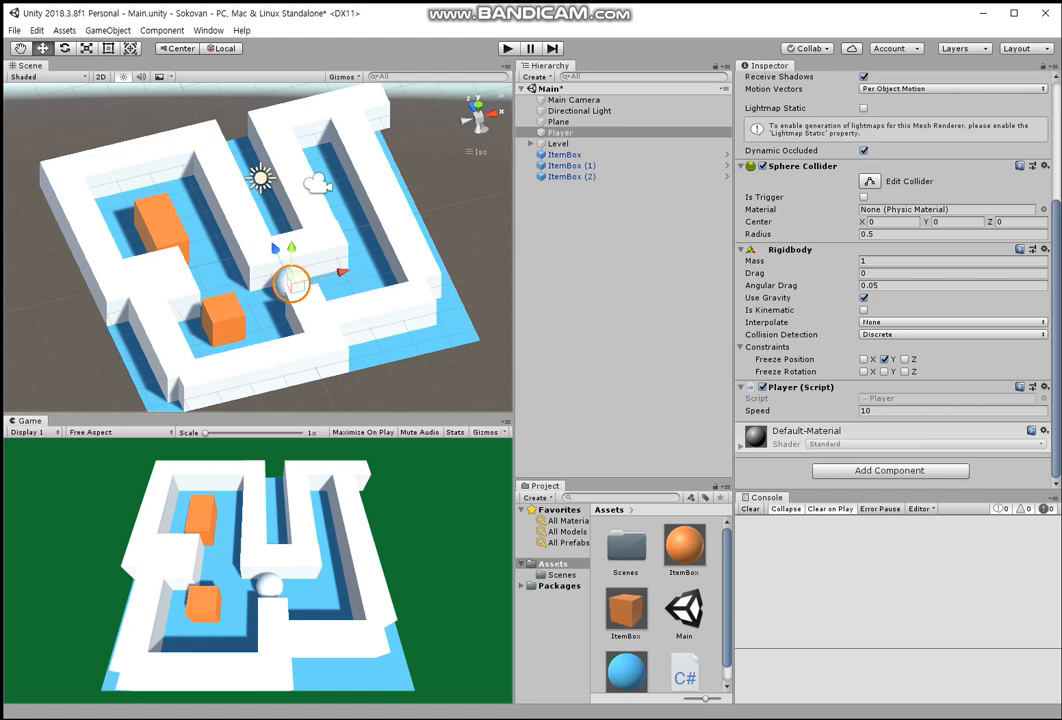
- Set the Player script's Speed to 3 and start a test run of the scene
{"action": "left_click", "coordinate": [900, 411]}
{"action": "type", "text": "3"}
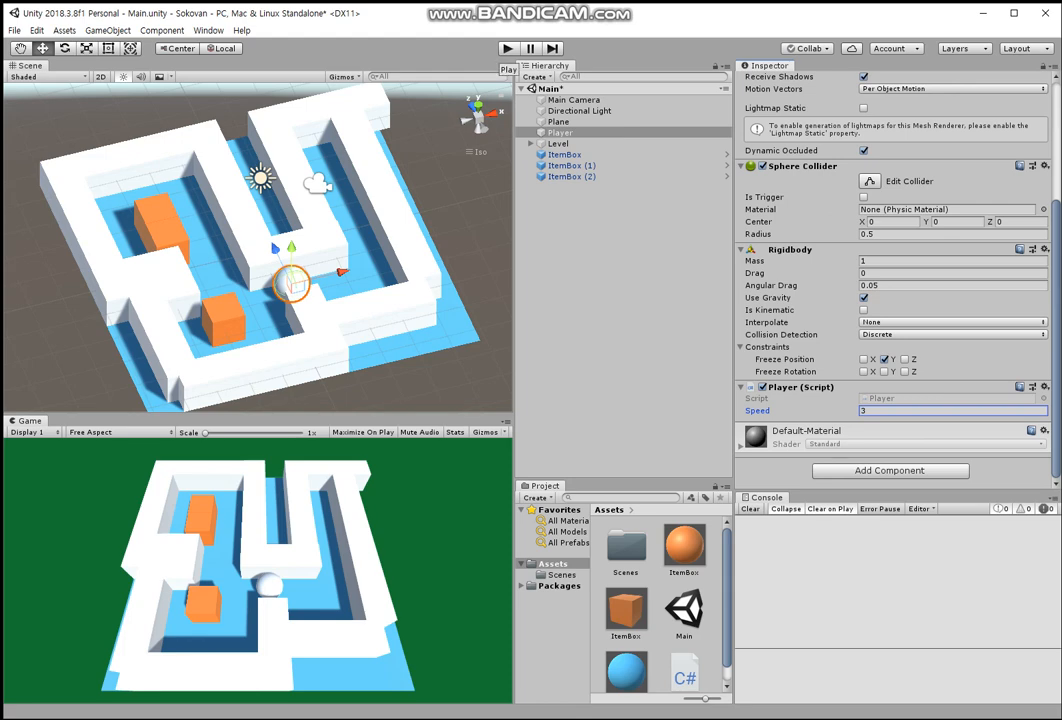
{"action": "key", "text": "ctrl+p"}
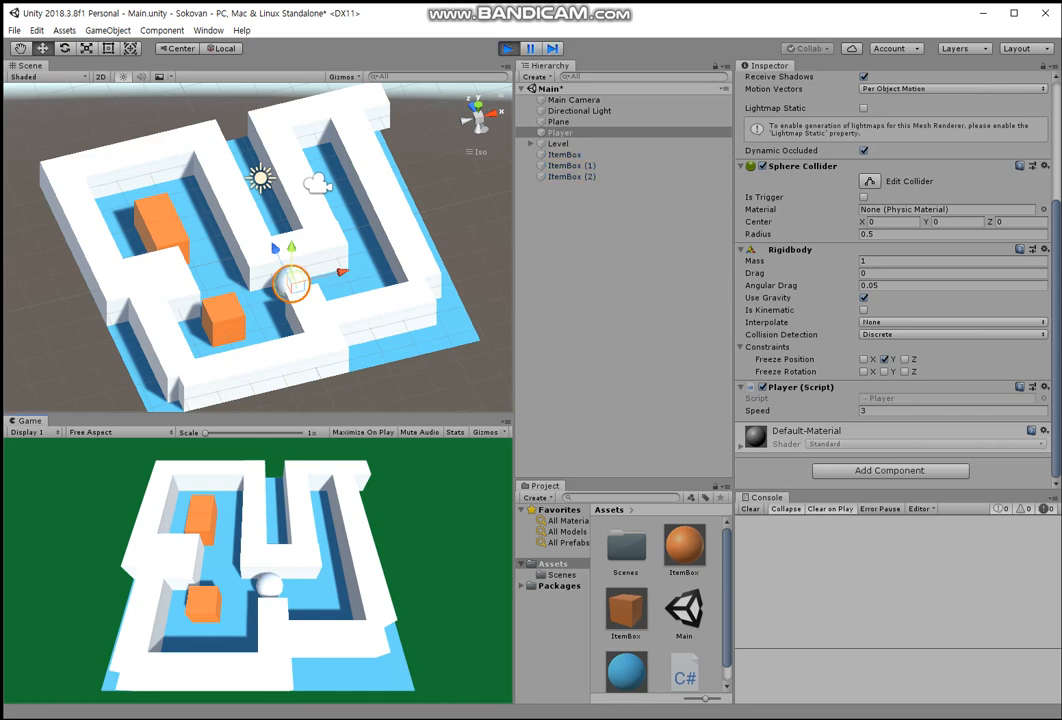
- Test the ball's movement by pushing the lower item box through the maze to the far end of the right-hand corridor, and end the run
{"action": "key", "text": "Left"}
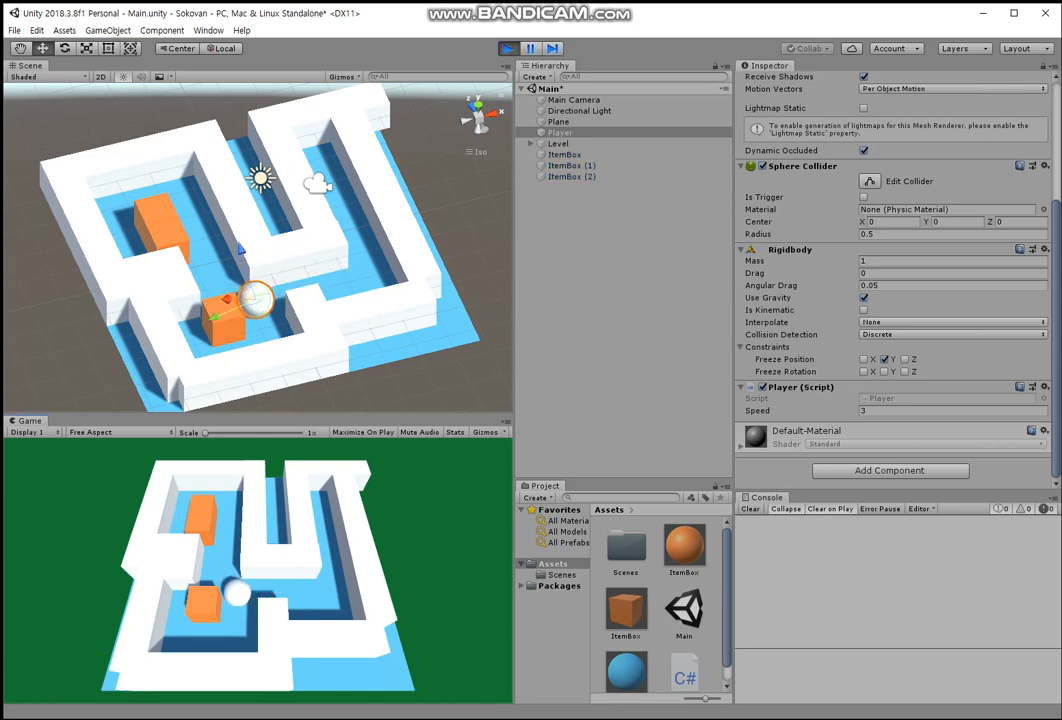
{"action": "key", "text": "Down"}
{"action": "key", "text": "Left"}
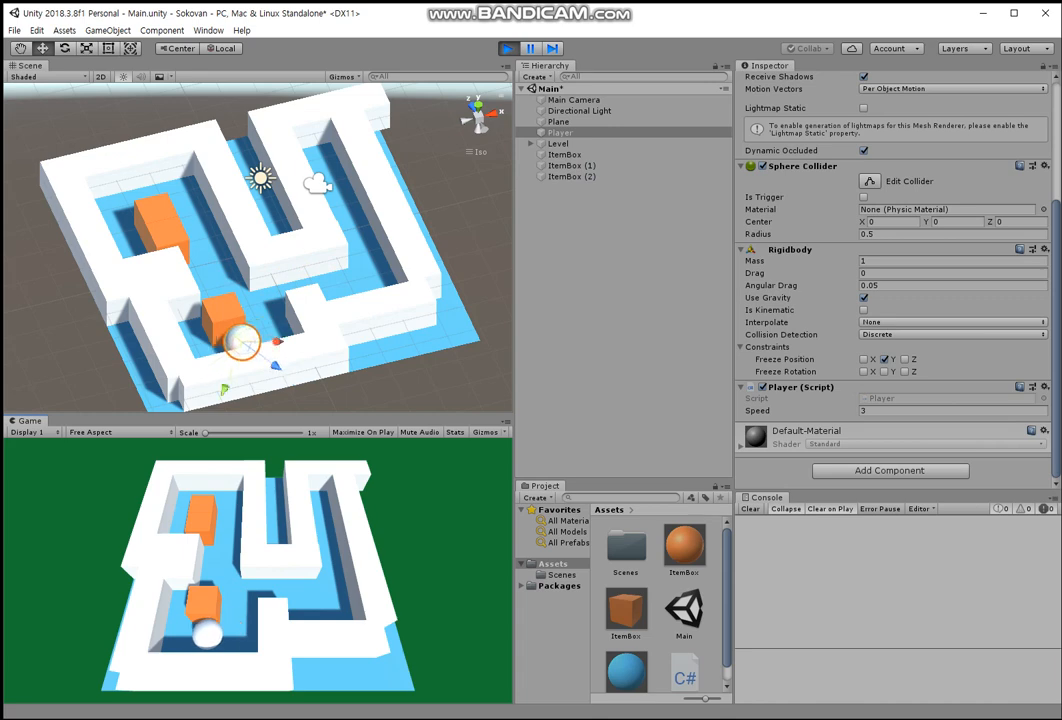
{"action": "key", "text": "Up"}
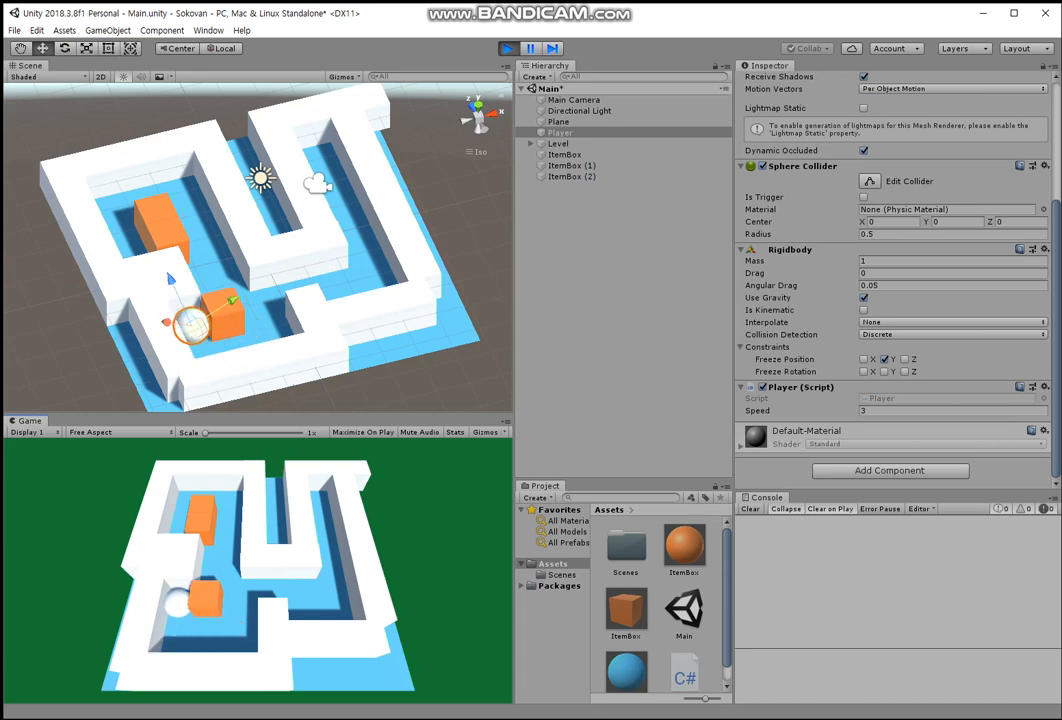
{"action": "key", "text": "Right"}
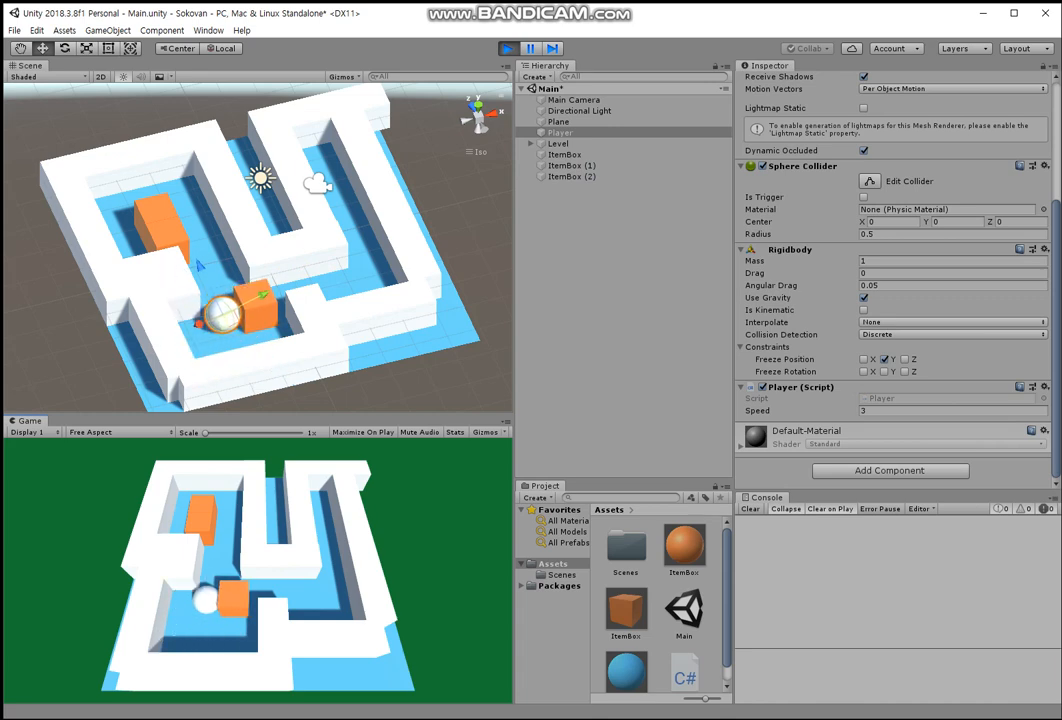
{"action": "key", "text": "Down"}
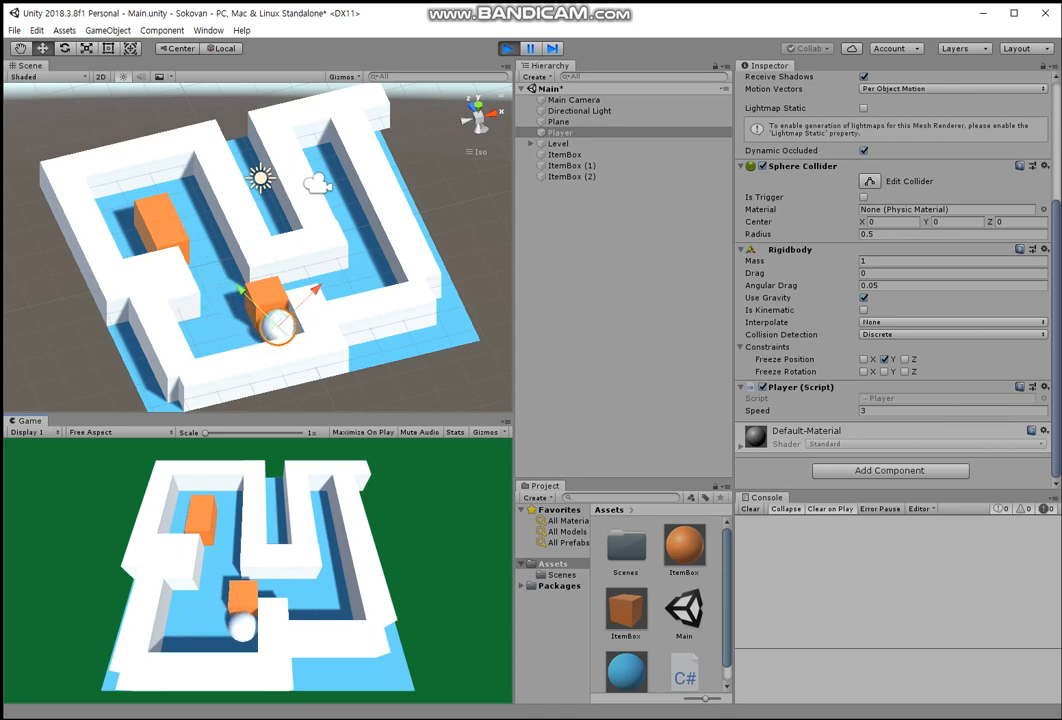
{"action": "key", "text": "Up"}
{"action": "key", "text": "Left"}
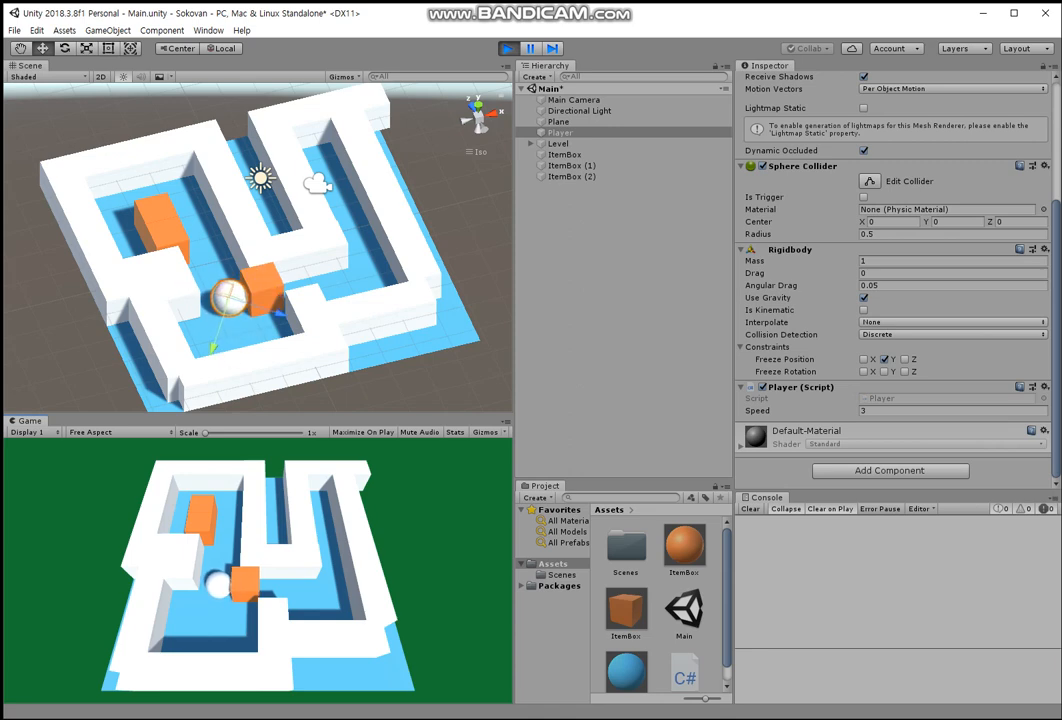
{"action": "key", "text": "Right"}
{"action": "key", "text": "Right"}
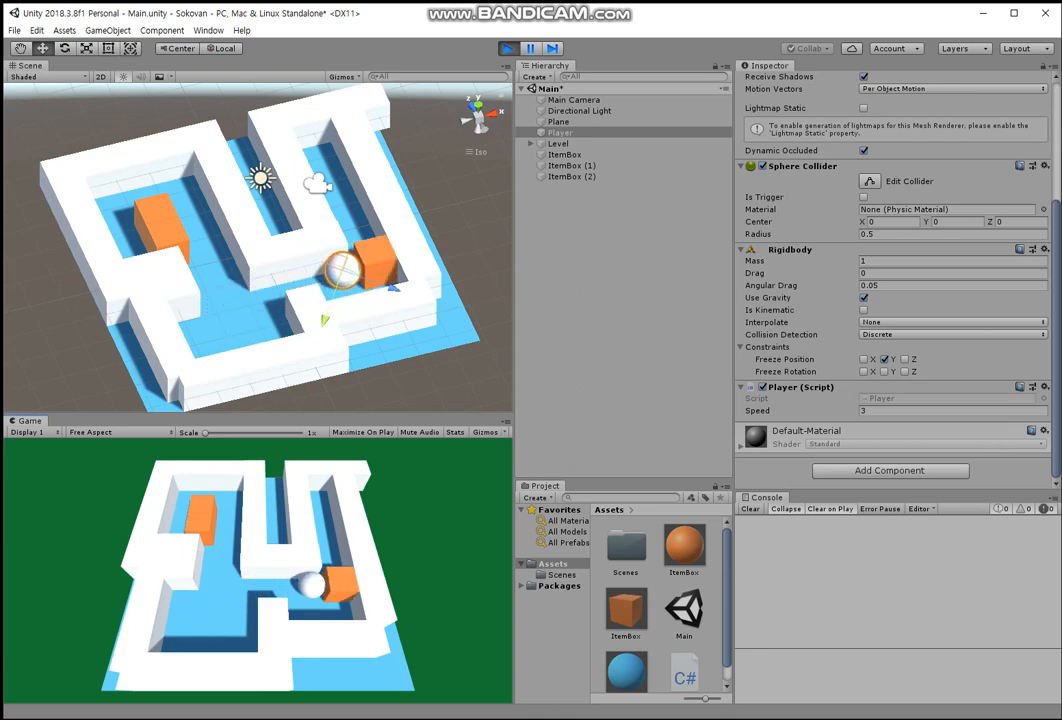
{"action": "key", "text": "Down"}
{"action": "key", "text": "Right"}
{"action": "key", "text": "Up"}
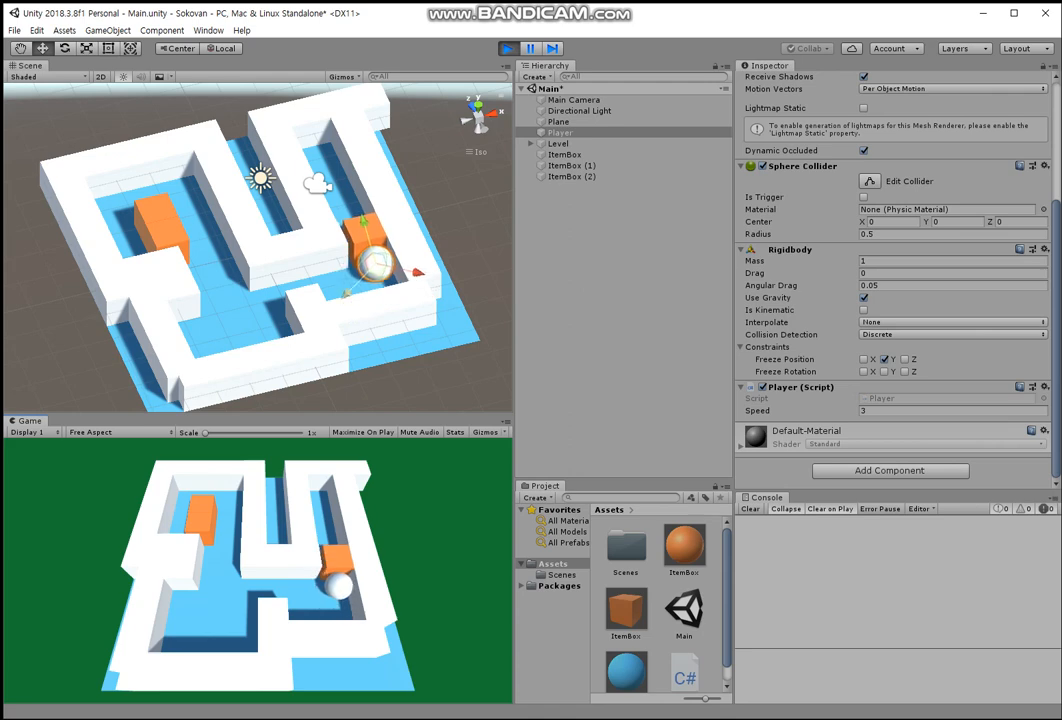
{"action": "key", "text": "Up"}
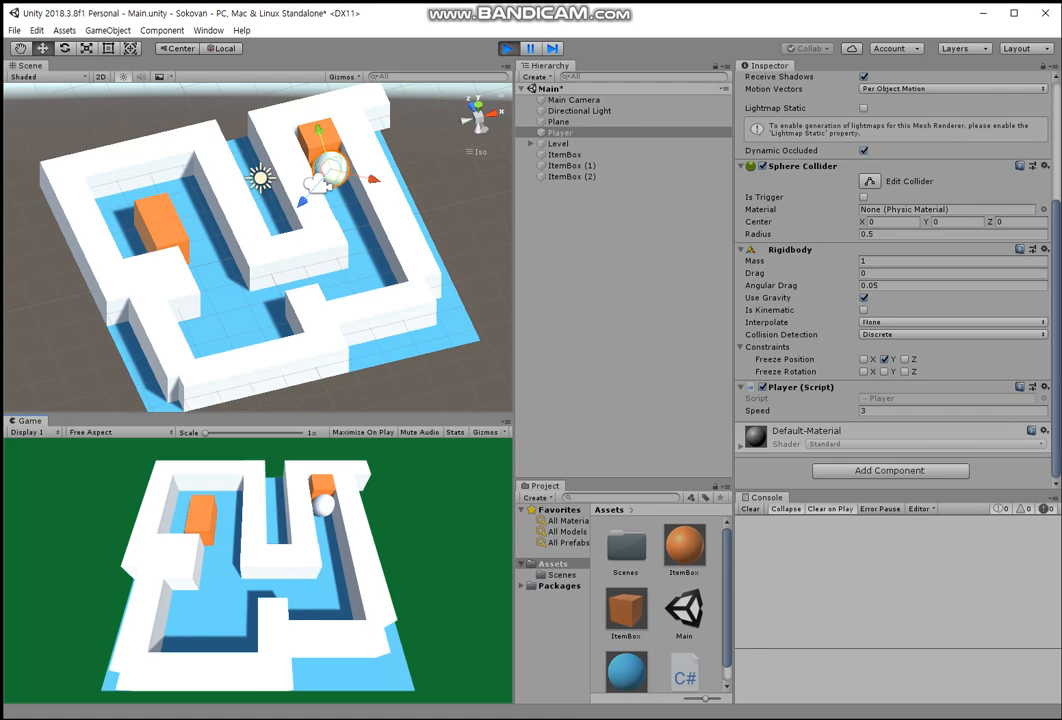
{"action": "key", "text": "ctrl+p"}
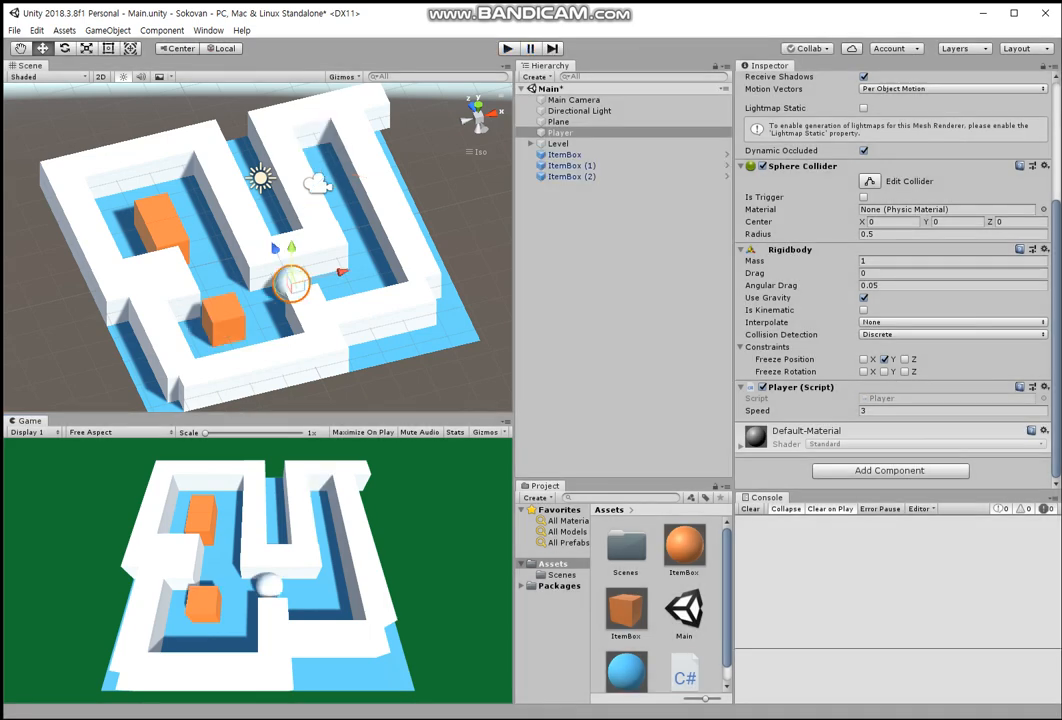
- Add a 3D cube to the scene and set its position to 0, 0, 0
{"action": "right_click", "coordinate": [597, 258]}
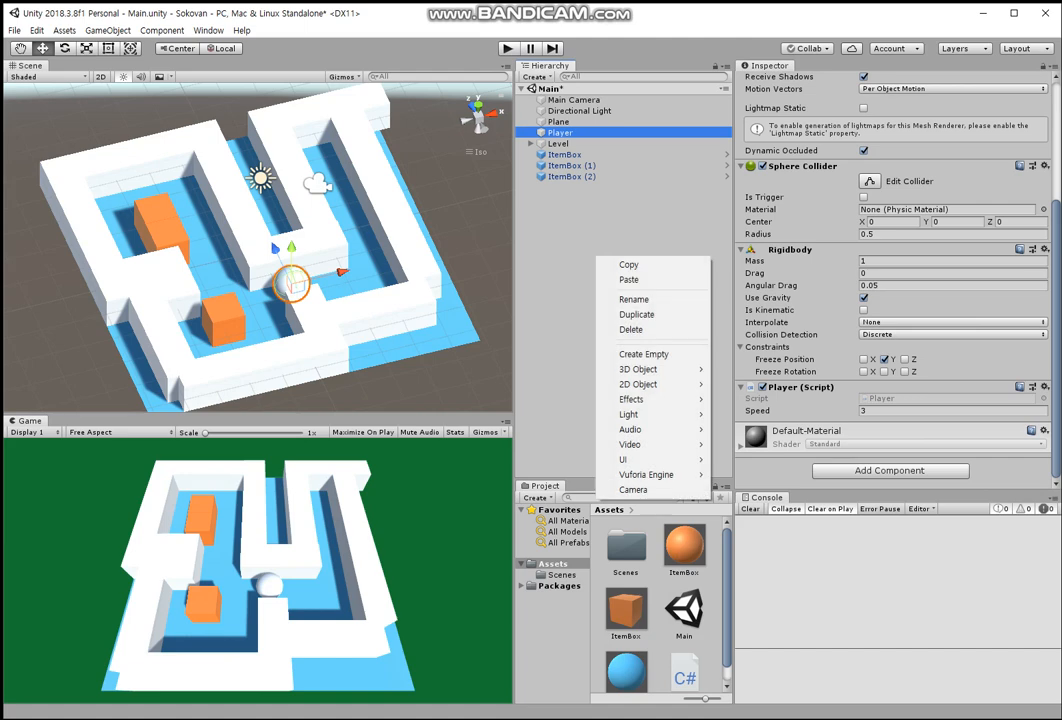
{"action": "mouse_move", "coordinate": [640, 369]}
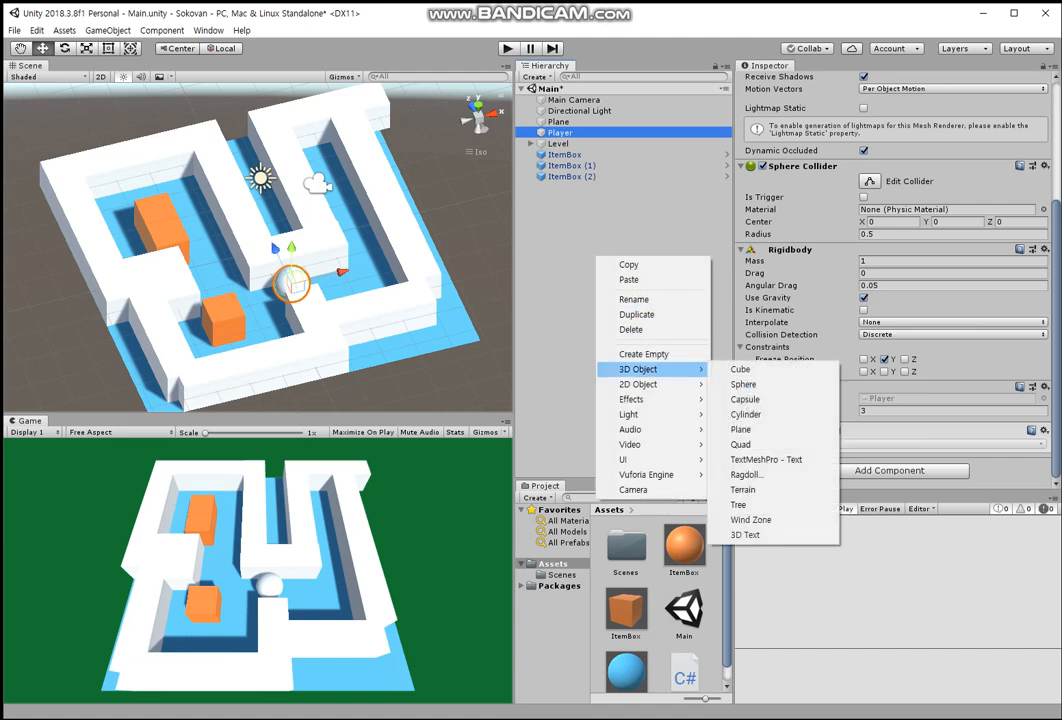
{"action": "left_click", "coordinate": [740, 369]}
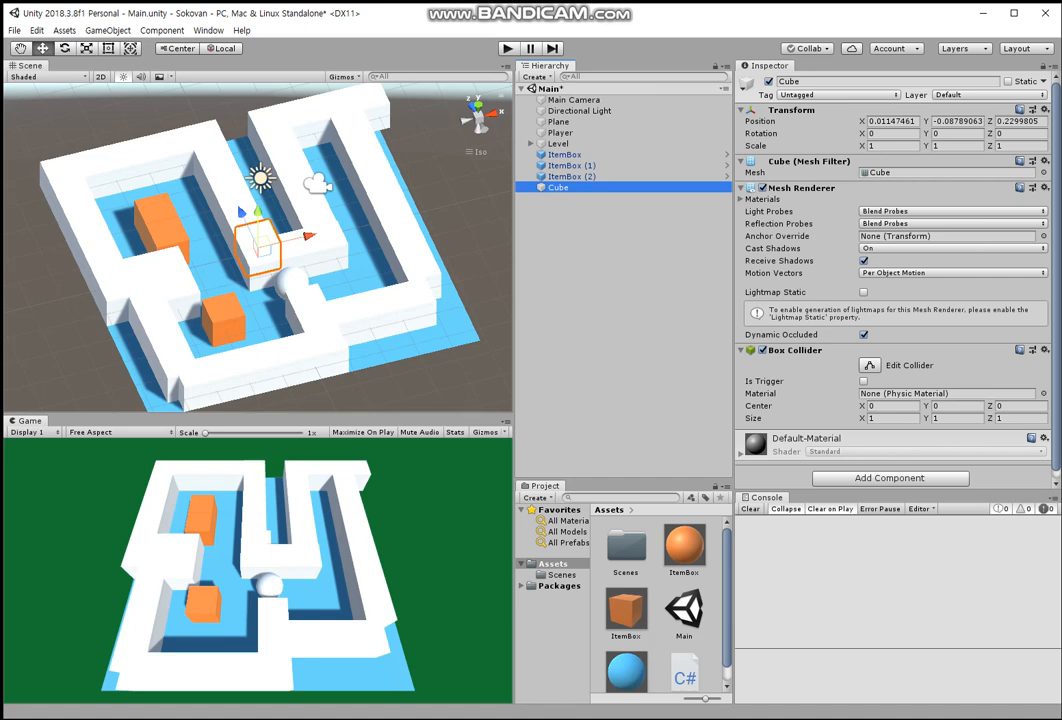
{"action": "left_click", "coordinate": [892, 121]}
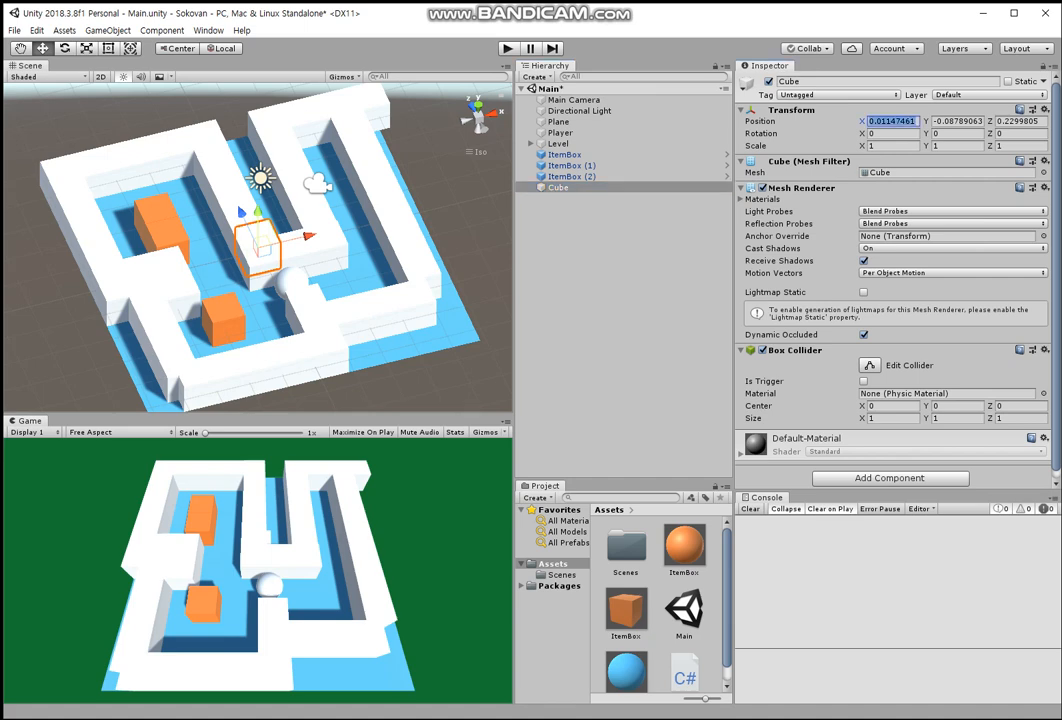
{"action": "left_click", "coordinate": [1044, 110]}
{"action": "left_click", "coordinate": [1052, 125]}
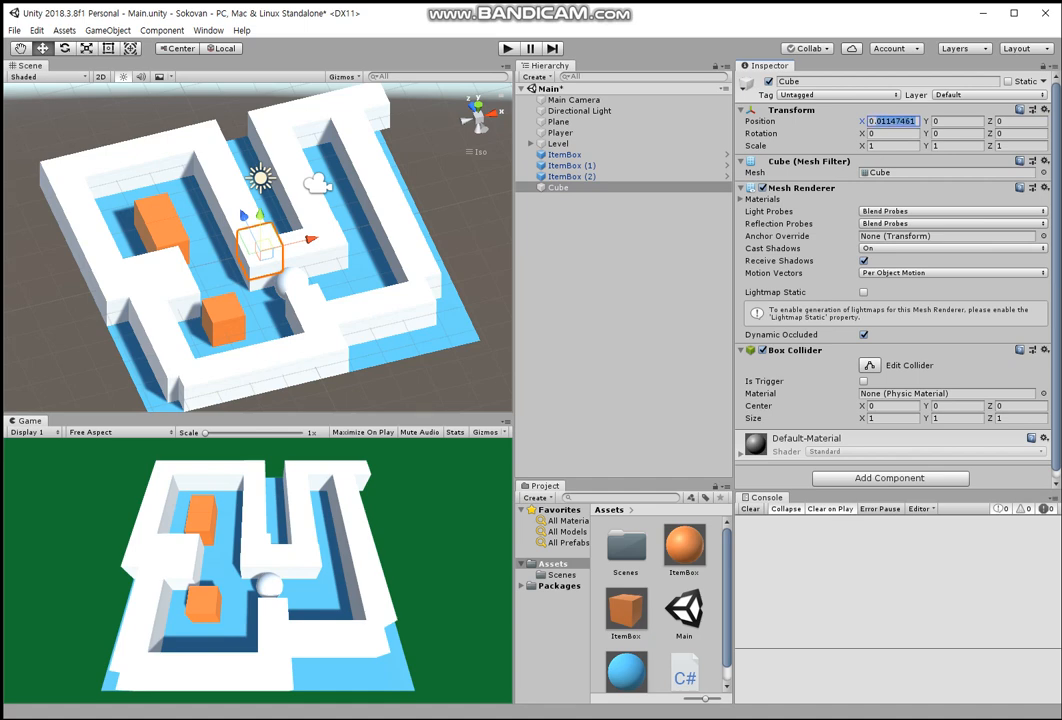
{"action": "key", "text": "BackSpace"}
{"action": "type", "text": "0"}
- Scale the cube to 0.5 on all three axes and move it along X to about 2.91, into the right-hand corridor
{"action": "left_click", "coordinate": [892, 146]}
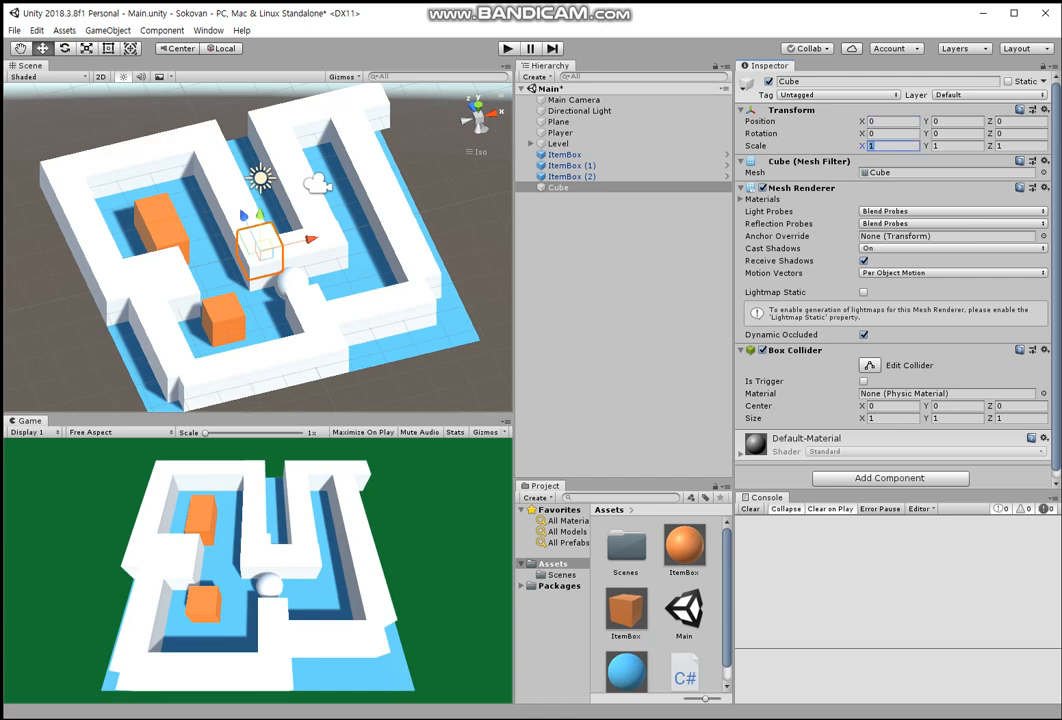
{"action": "type", "text": "0.5"}
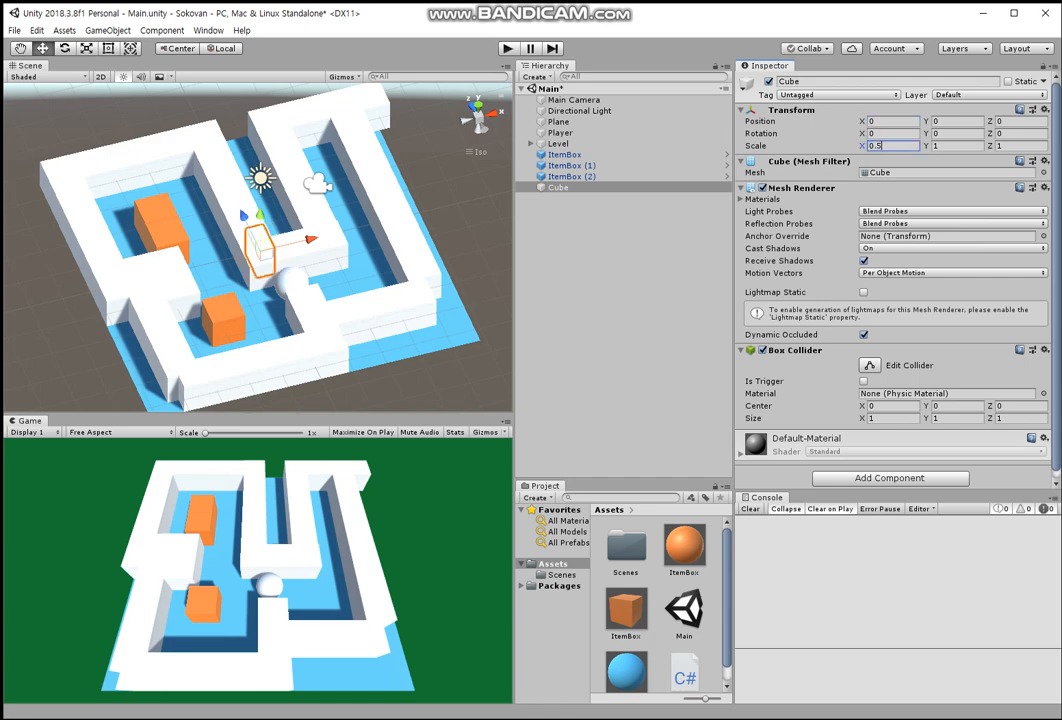
{"action": "key", "text": "Tab"}
{"action": "type", "text": "0.5"}
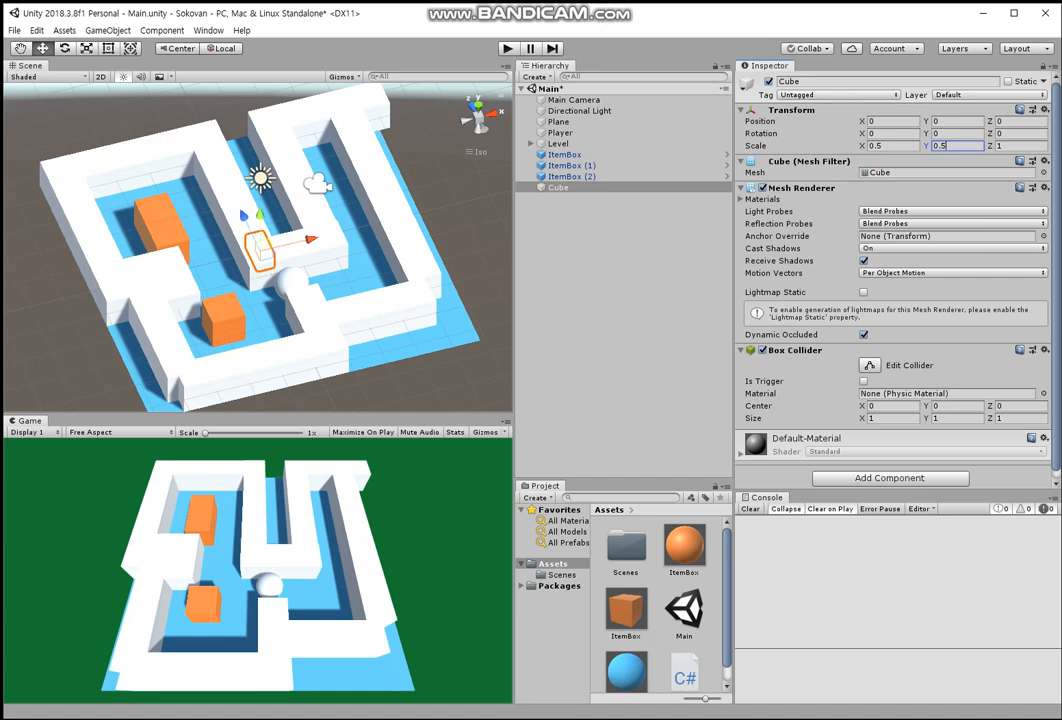
{"action": "key", "text": "Tab"}
{"action": "type", "text": "0.5"}
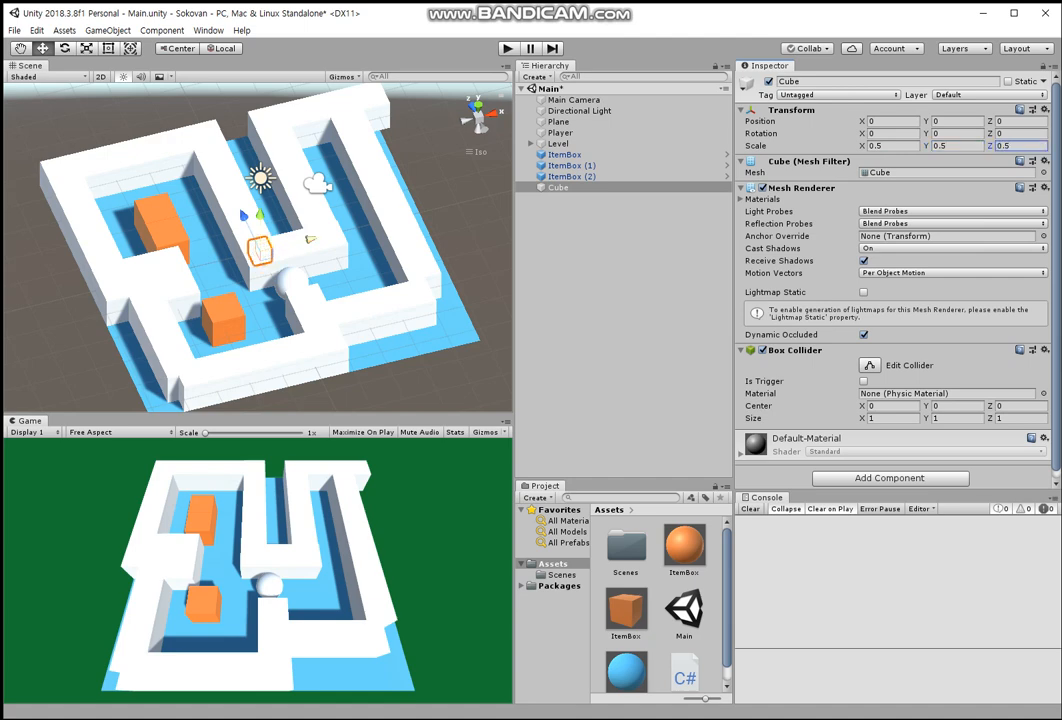
{"action": "left_click_drag", "start_coordinate": [311, 239], "coordinate": [408, 216]}
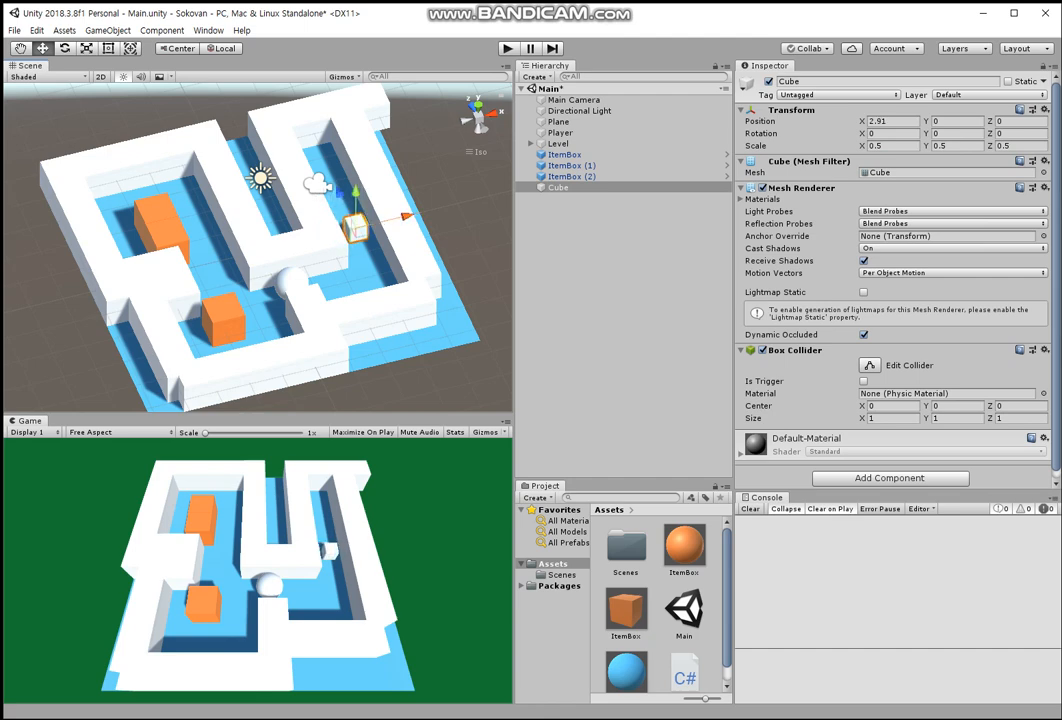
- Rename the cube as EndPoint
{"action": "left_click", "coordinate": [830, 81]}
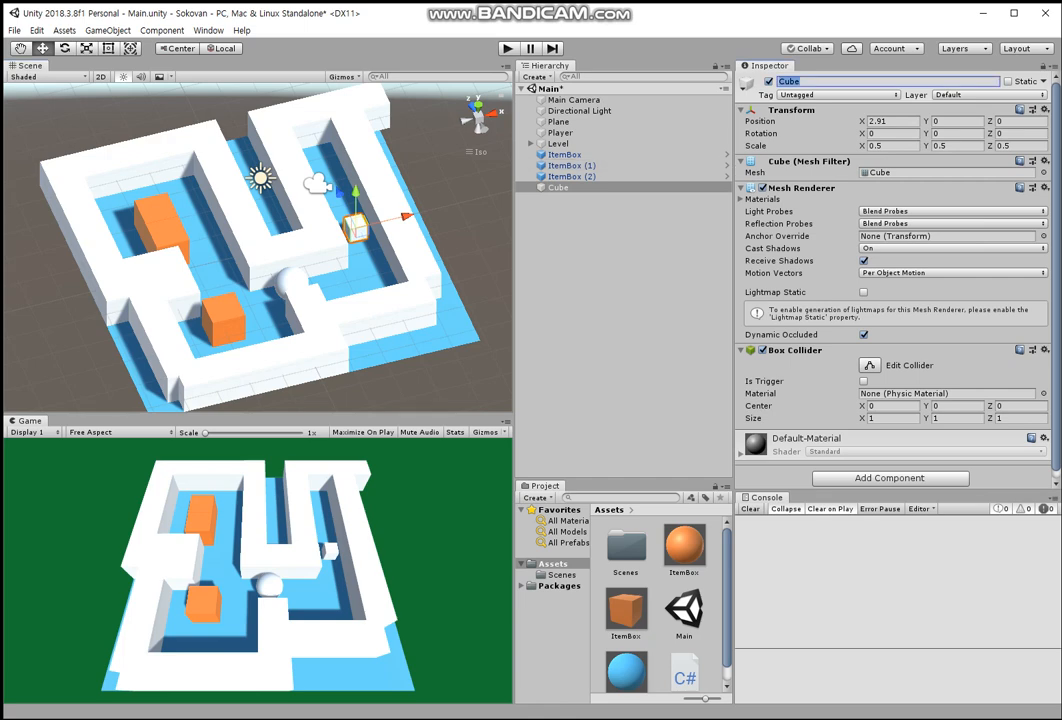
{"action": "left_click", "coordinate": [620, 280]}
{"action": "left_click", "coordinate": [560, 188]}
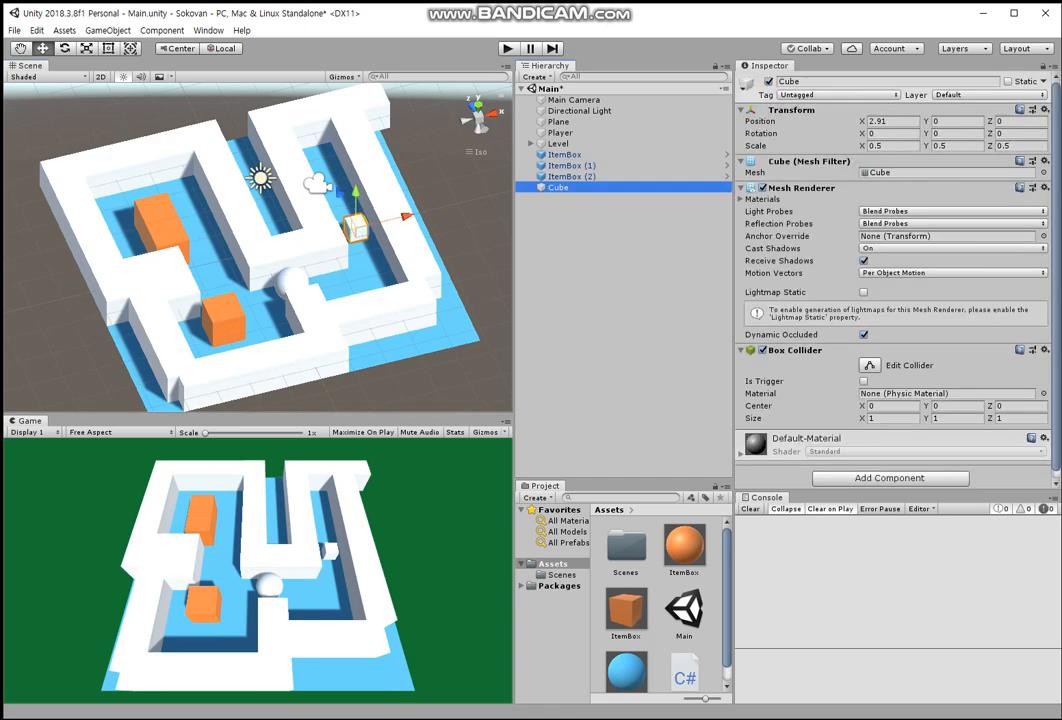
{"action": "left_click", "coordinate": [571, 177]}
{"action": "left_click", "coordinate": [560, 188]}
{"action": "key", "text": "F2"}
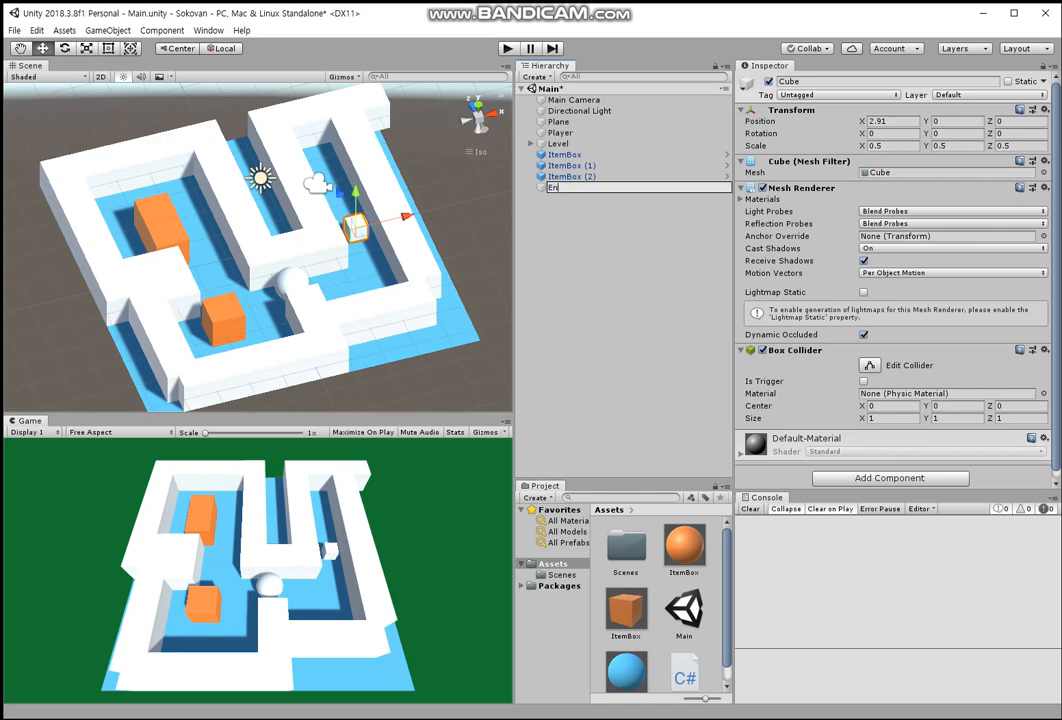
{"action": "type", "text": "EndPoint"}
{"action": "key", "text": "Return"}
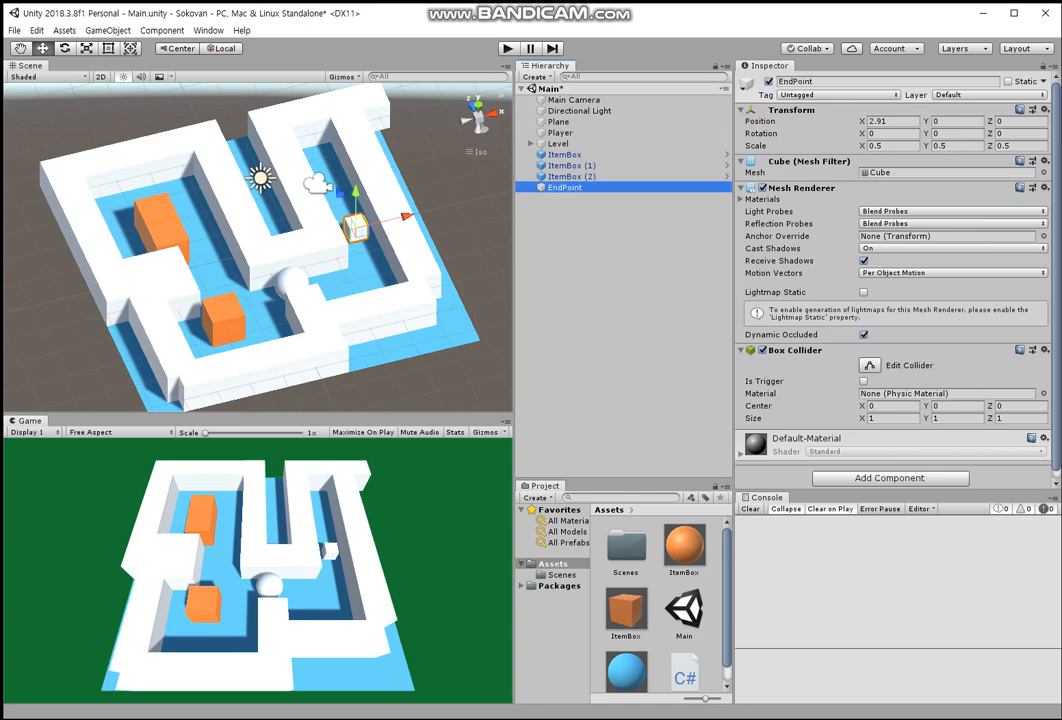
- Widen the hierarchy and project area, and create a new material named EndPoint in the Assets folder
{"action": "left_click_drag", "start_coordinate": [734, 590], "coordinate": [812, 590]}
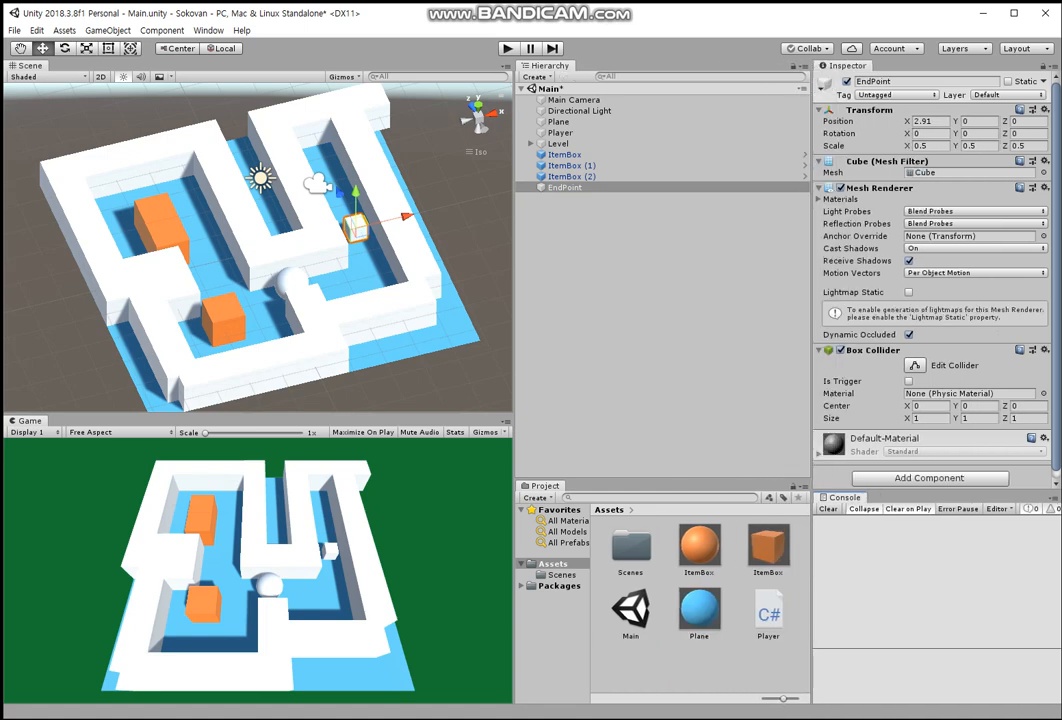
{"action": "left_click", "coordinate": [662, 320]}
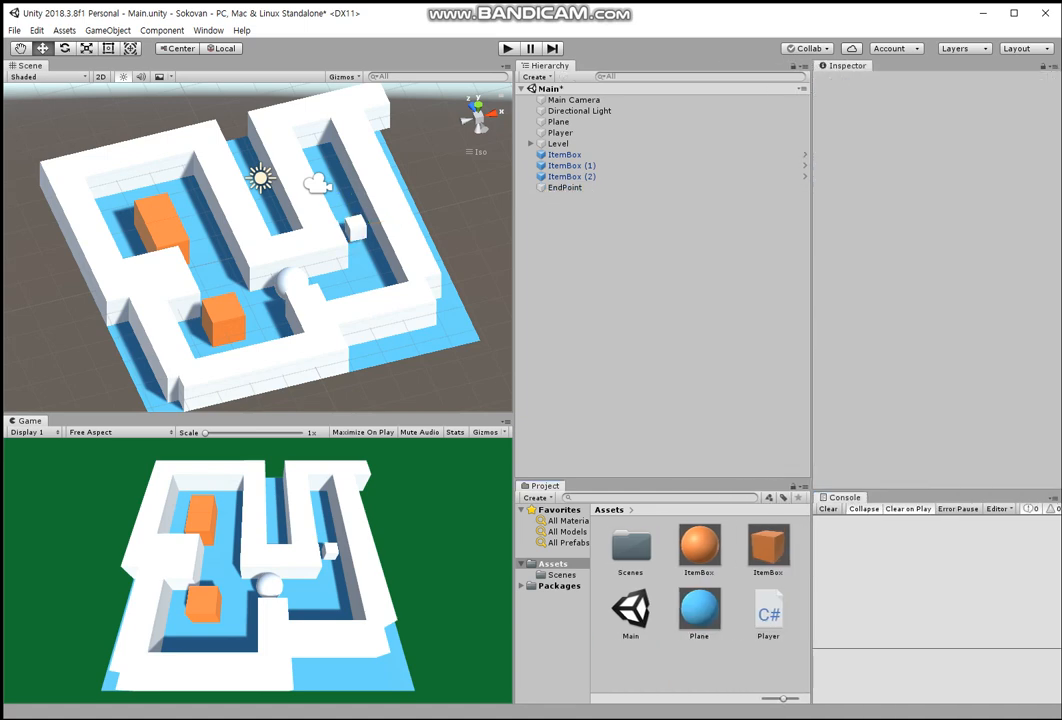
{"action": "right_click", "coordinate": [652, 665]}
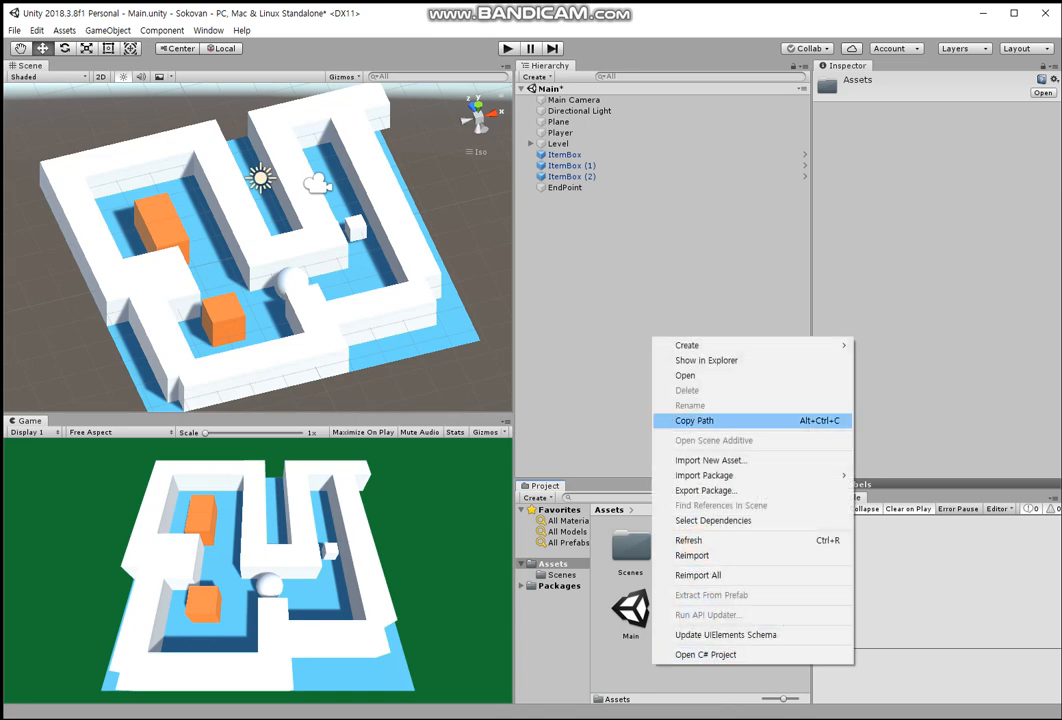
{"action": "mouse_move", "coordinate": [760, 345]}
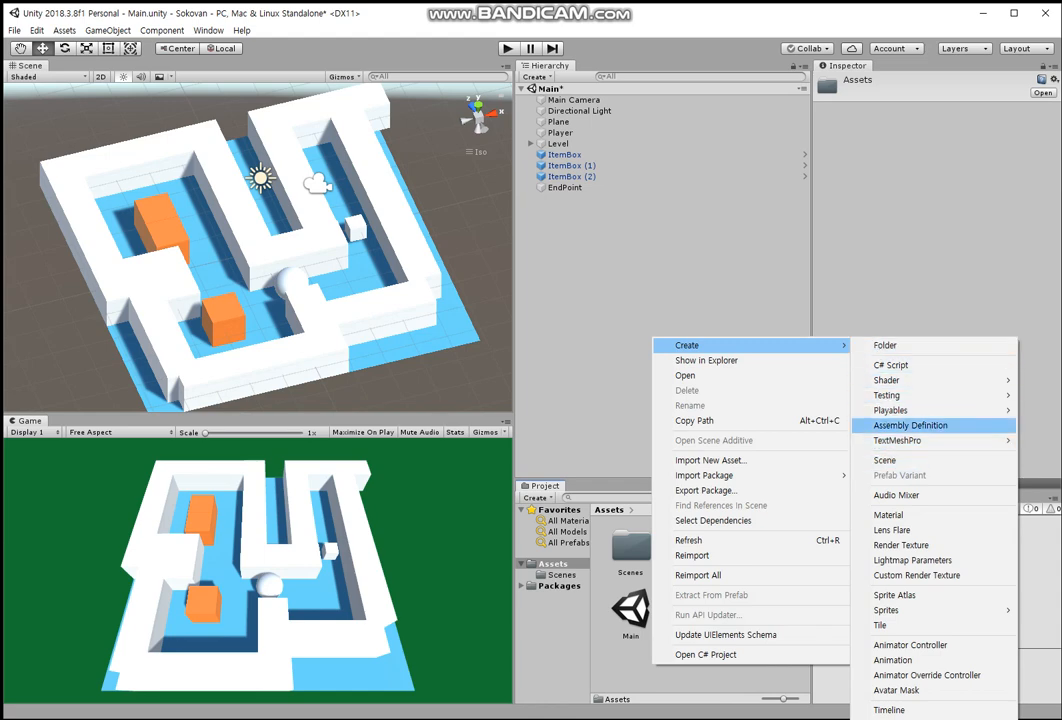
{"action": "left_click", "coordinate": [890, 514]}
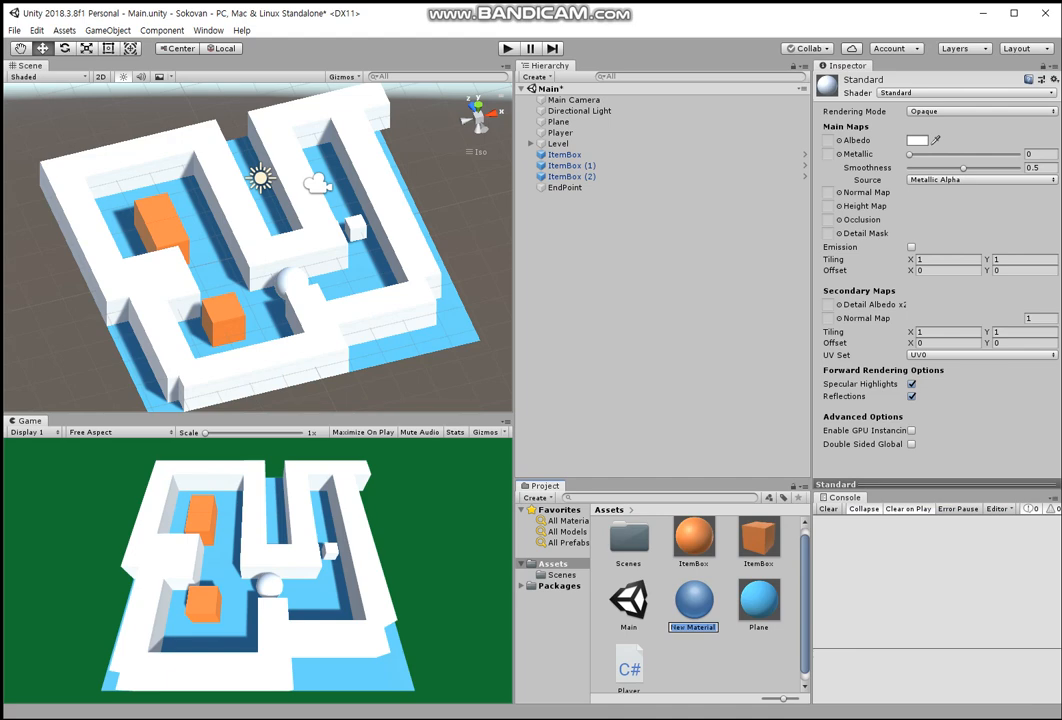
{"action": "type", "text": "EndPoint"}
{"action": "key", "text": "Return"}
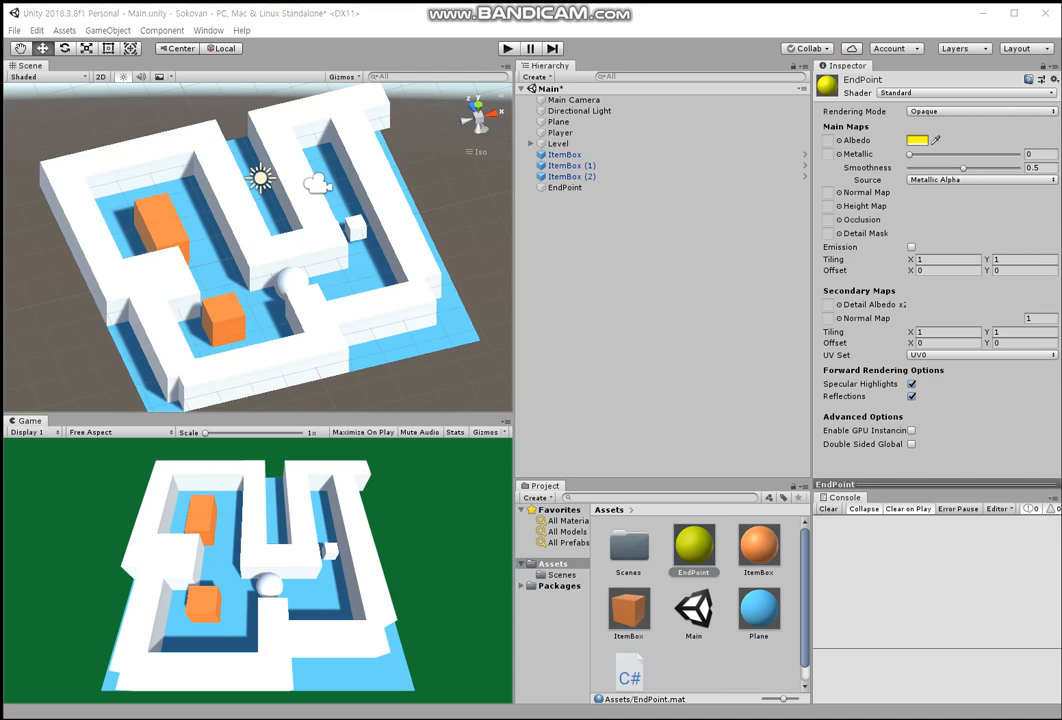
- Give the EndPoint material a yellow albedo colour, FFFF00, and apply it to the EndPoint cube
{"action": "left_click_drag", "start_coordinate": [2, 120], "coordinate": [425, 147]}
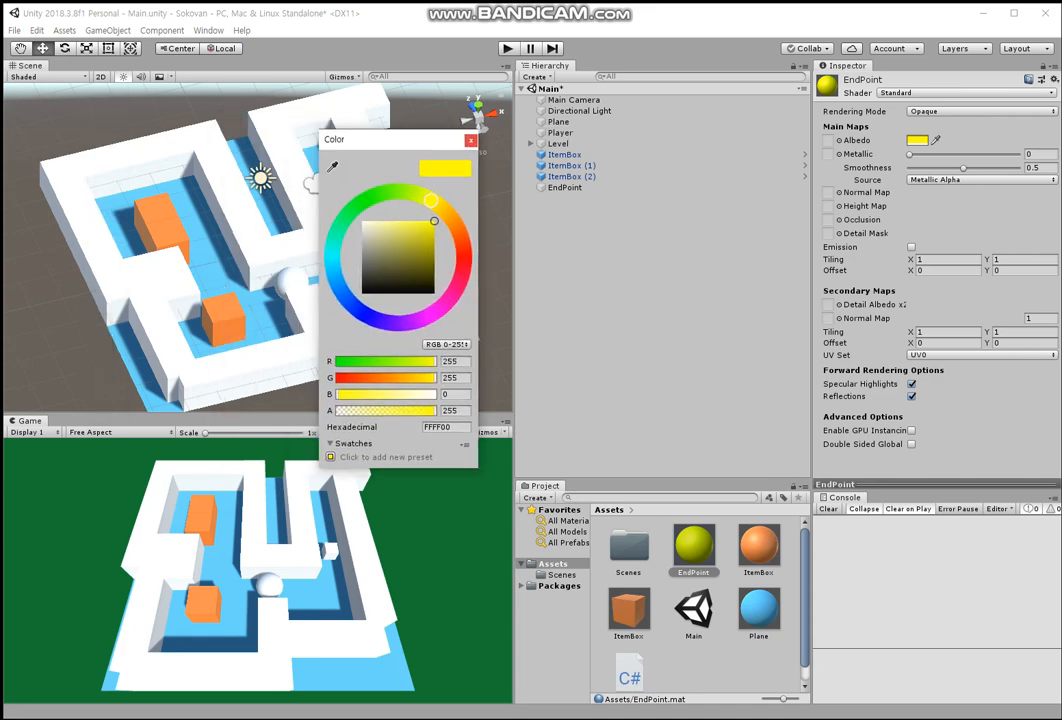
{"action": "left_click", "coordinate": [470, 141]}
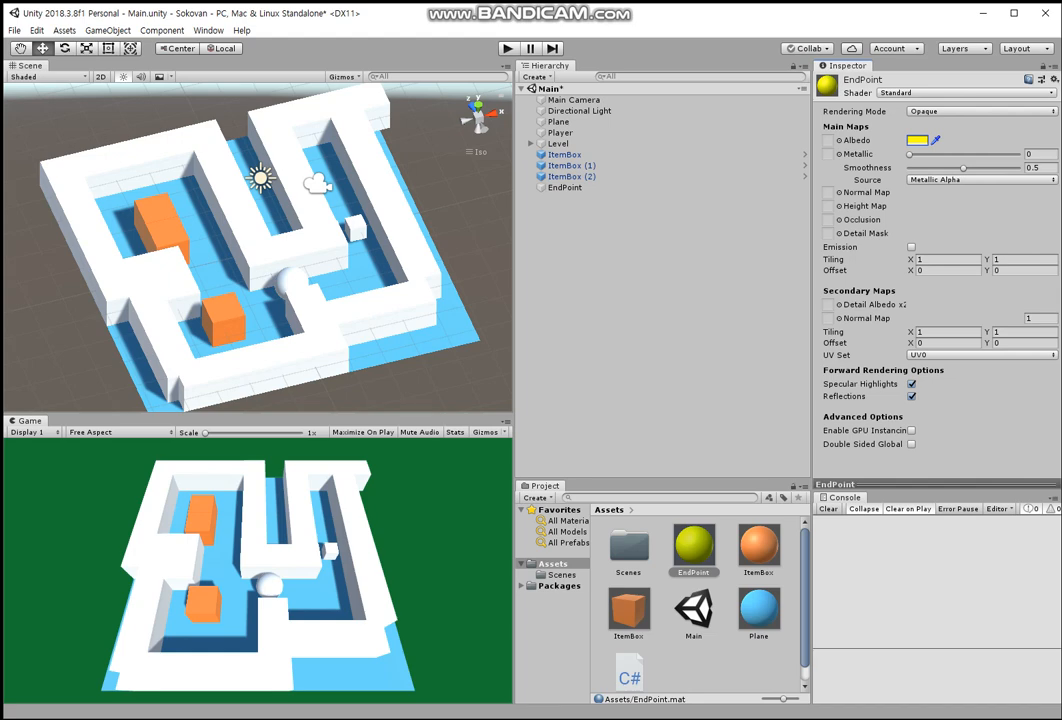
{"action": "left_click", "coordinate": [917, 141]}
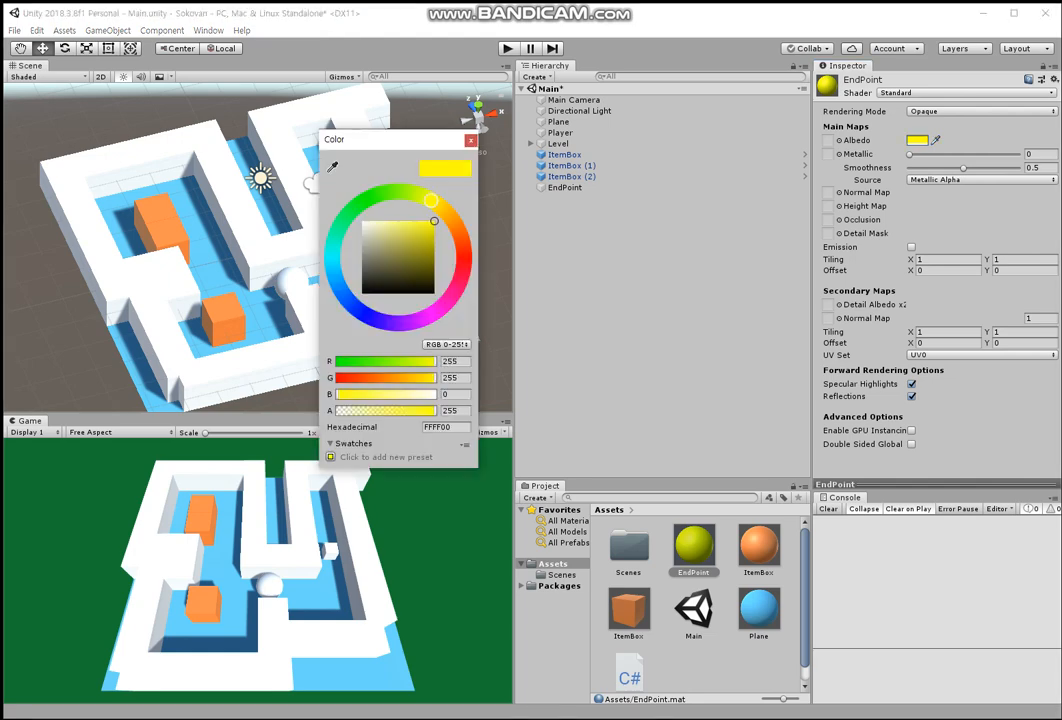
{"action": "left_click", "coordinate": [470, 141]}
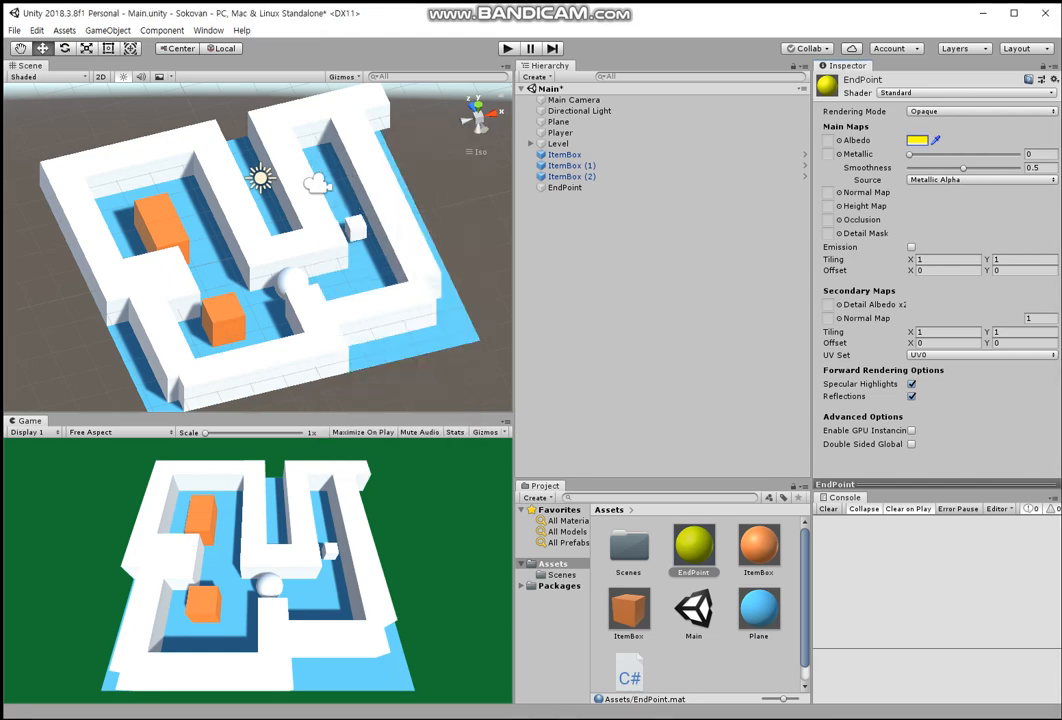
{"action": "left_click_drag", "start_coordinate": [694, 546], "coordinate": [356, 230]}
{"action": "left_click", "coordinate": [564, 187]}
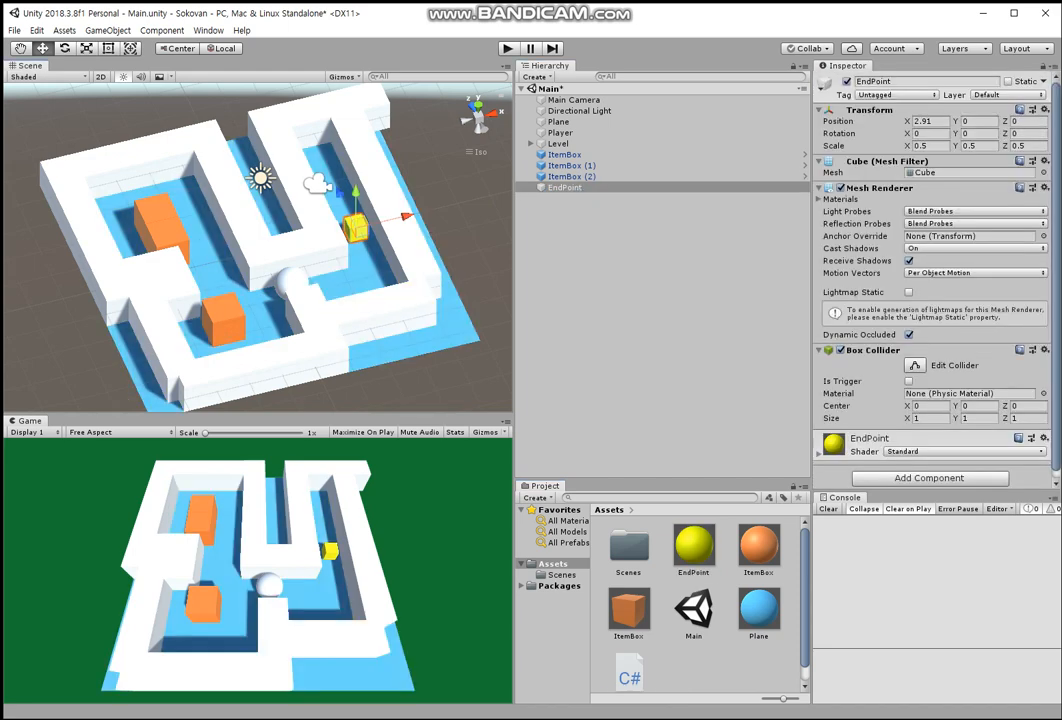
- Set the EndPoint cube's rotation to 60 on the X, Y and Z axes
{"action": "left_click", "coordinate": [930, 133]}
{"action": "type", "text": "60"}
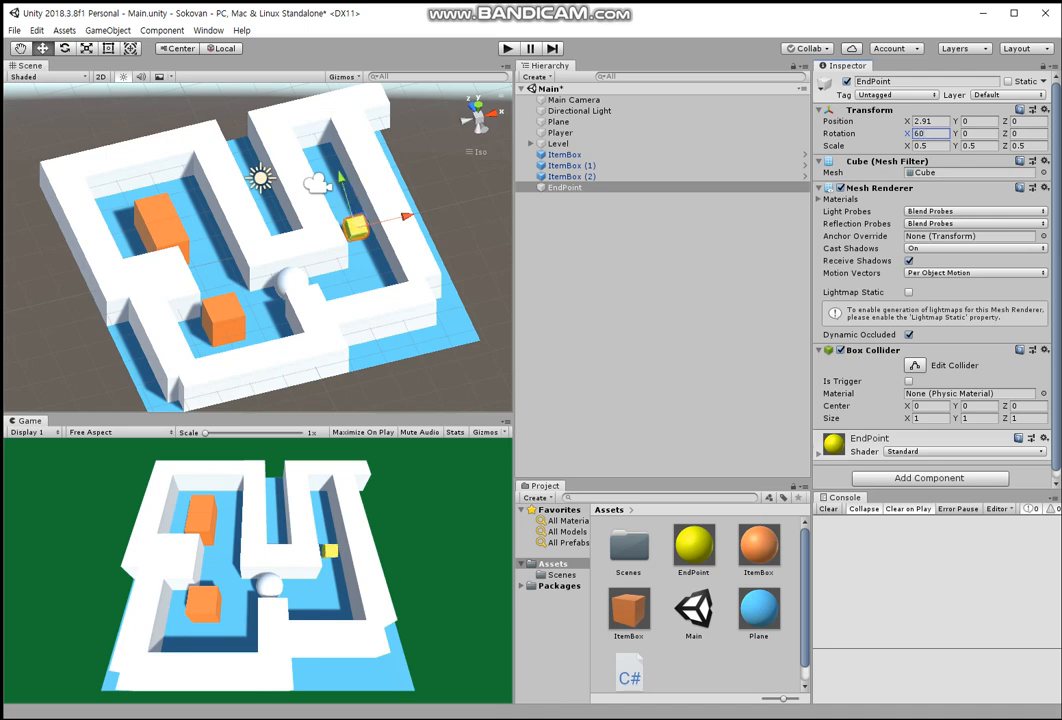
{"action": "key", "text": "Tab"}
{"action": "type", "text": "60"}
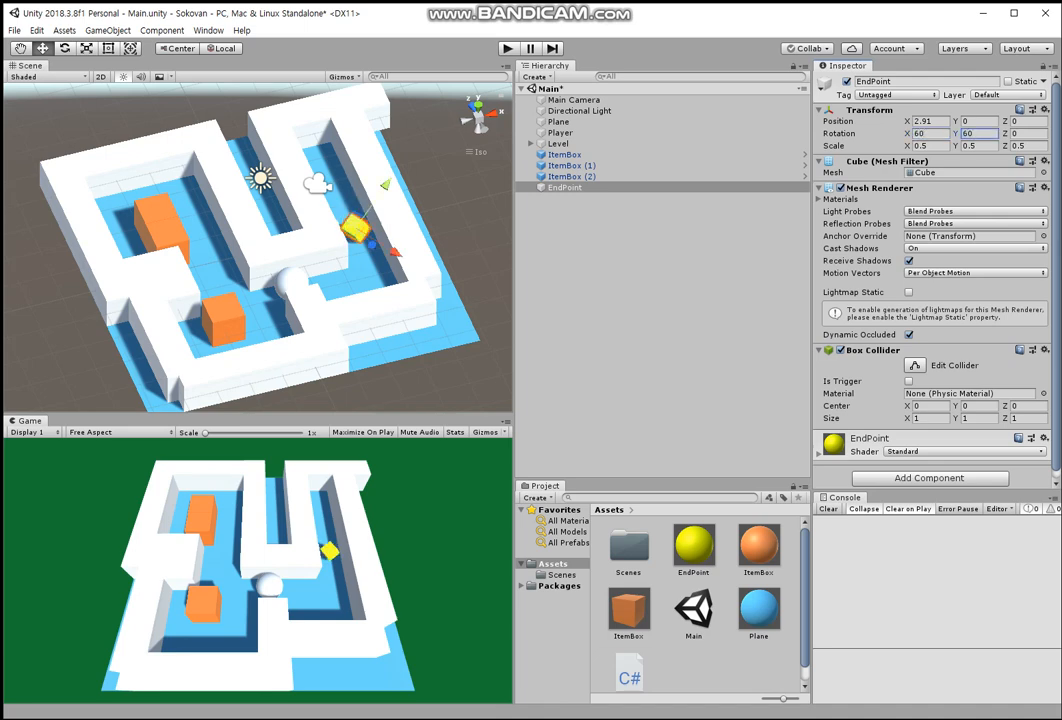
{"action": "key", "text": "Tab"}
{"action": "type", "text": "60"}
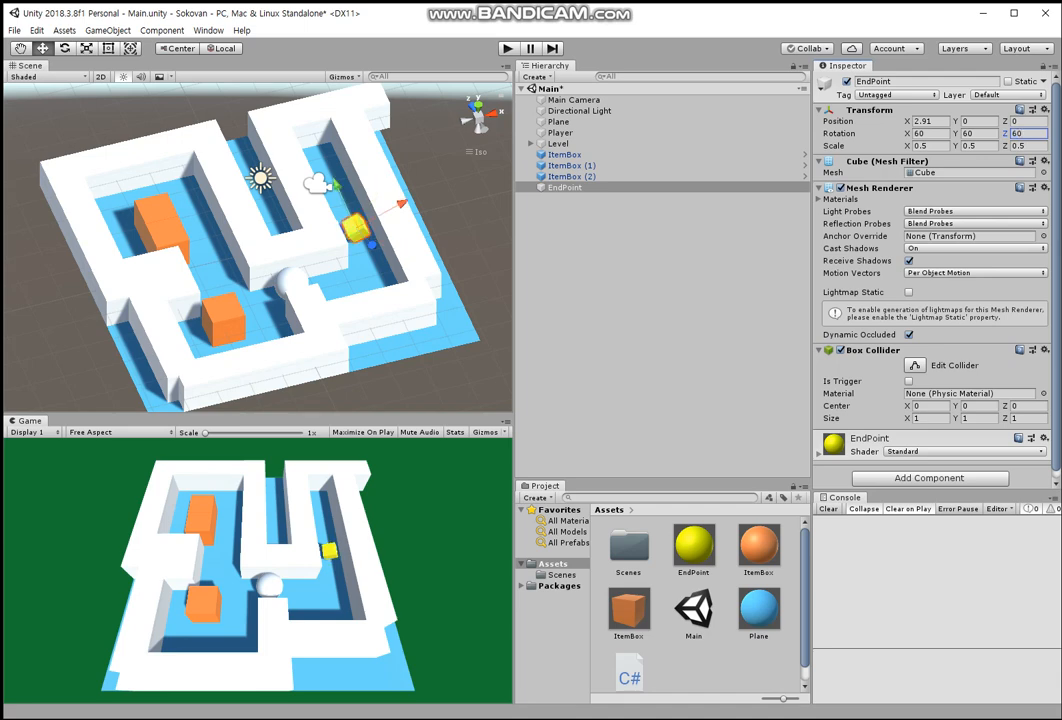
- Examine the rotated EndPoint cube and the direction of its move handles from several angles in the scene
{"action": "key", "text": "alt"}
{"action": "right_click_drag", "start_coordinate": [300, 245], "coordinate": [235, 262]}
{"action": "scroll", "coordinate": [257, 247], "scroll_direction": "up", "scroll_amount": 5}
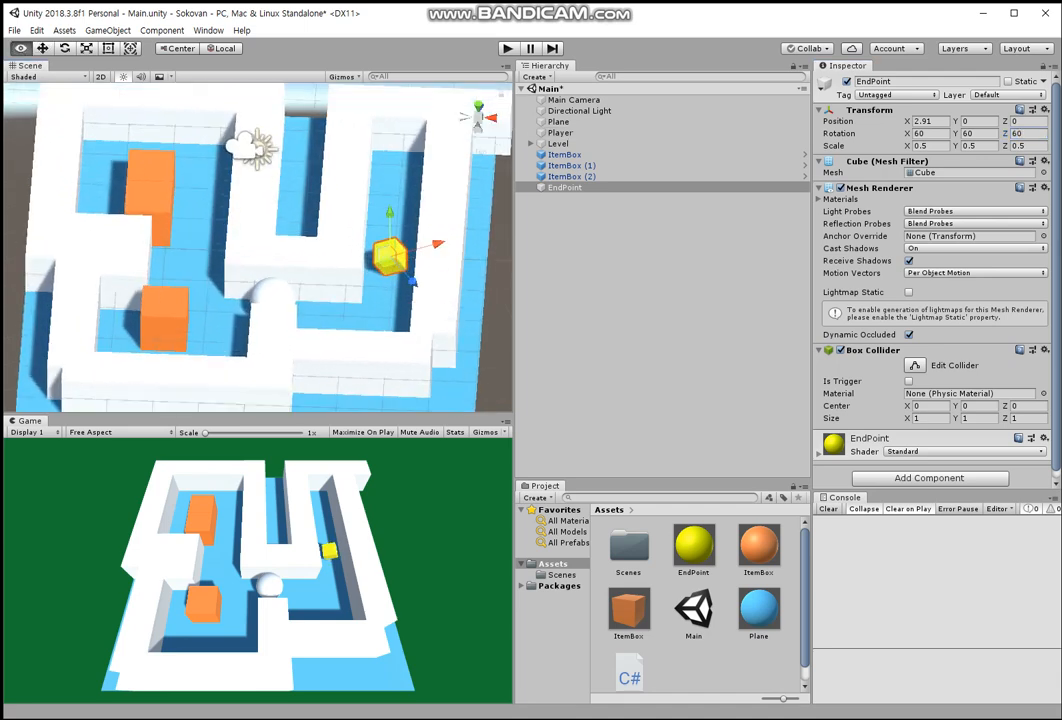
{"action": "middle_click_drag", "start_coordinate": [330, 250], "coordinate": [191, 251]}
{"action": "scroll", "coordinate": [257, 247], "scroll_direction": "up", "scroll_amount": 7}
{"action": "right_click_drag", "start_coordinate": [320, 250], "coordinate": [160, 238]}
{"action": "left_click_drag", "start_coordinate": [160, 238], "coordinate": [410, 243], "text": "alt"}
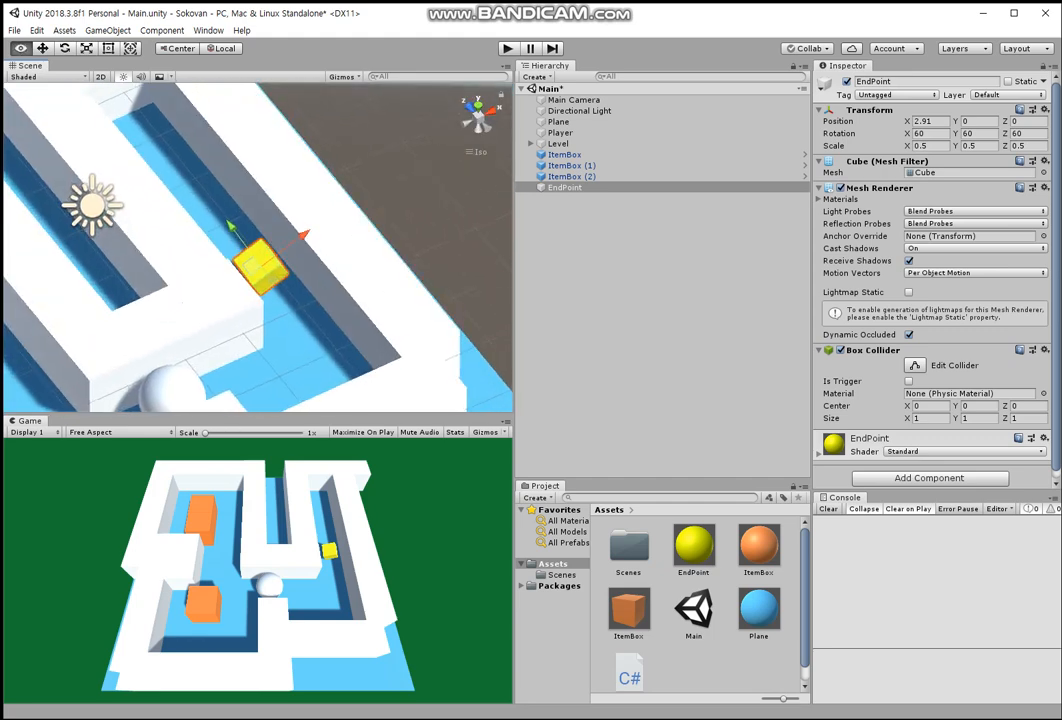
{"action": "right_click_drag", "start_coordinate": [410, 243], "coordinate": [385, 240], "text": "alt"}
{"action": "left_click_drag", "start_coordinate": [360, 240], "coordinate": [285, 262], "text": "alt"}
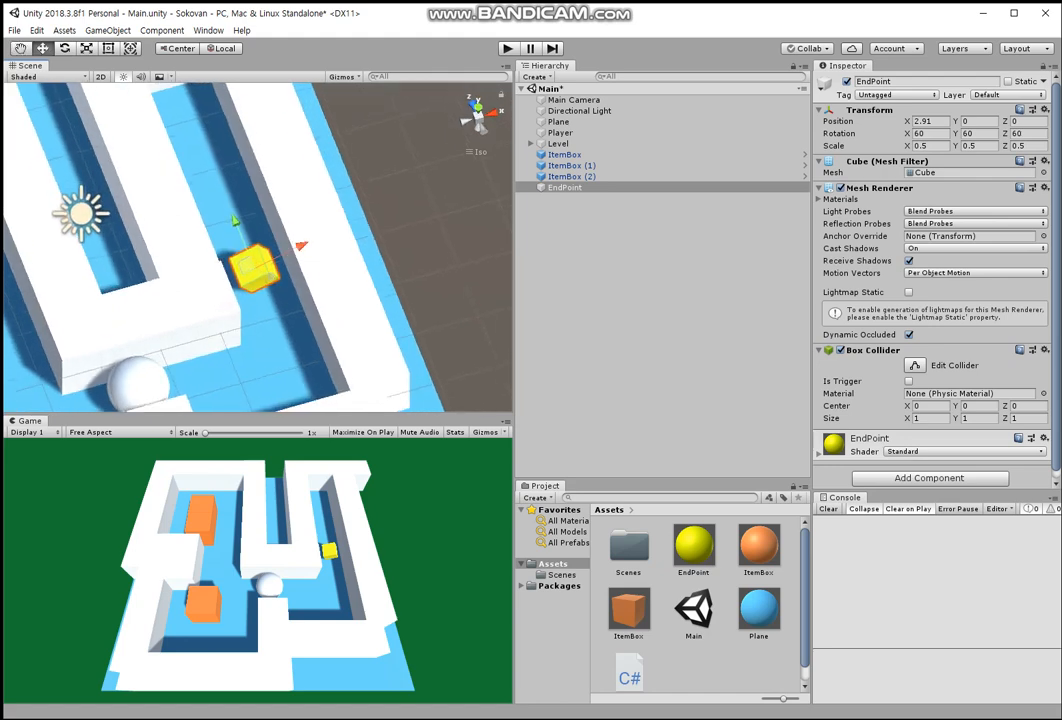
{"action": "left_click_drag", "start_coordinate": [285, 262], "coordinate": [200, 254], "text": "alt"}
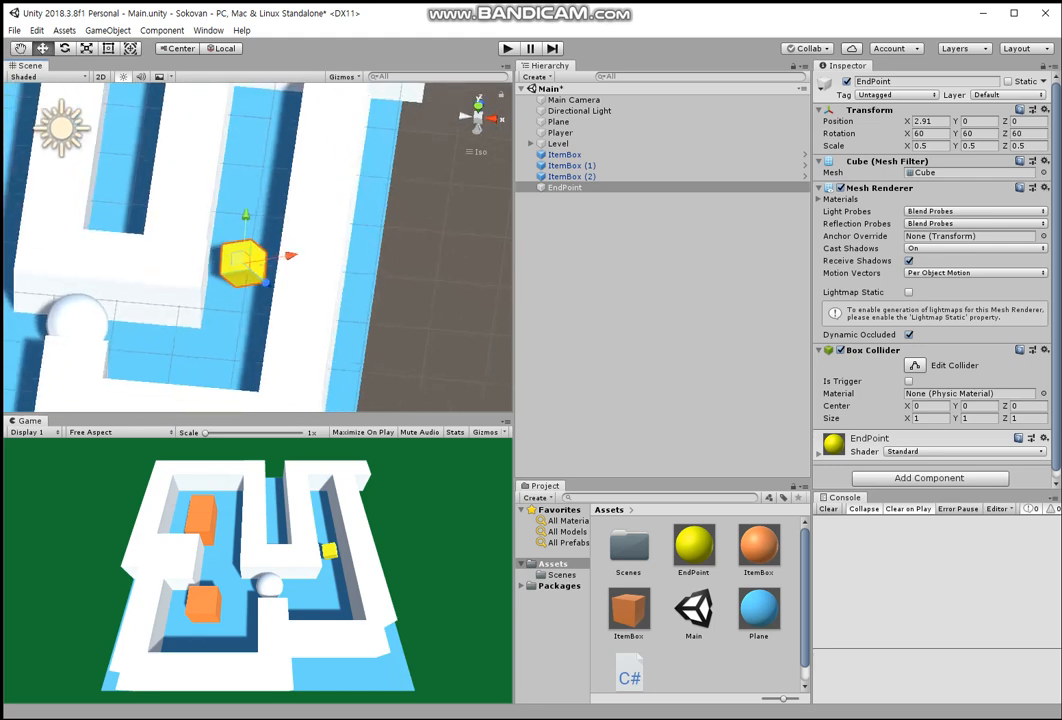
- Compare the Center and Pivot handle positions on the EndPoint cube, ending with Center
{"action": "left_click", "coordinate": [178, 48]}
{"action": "left_click", "coordinate": [178, 48]}
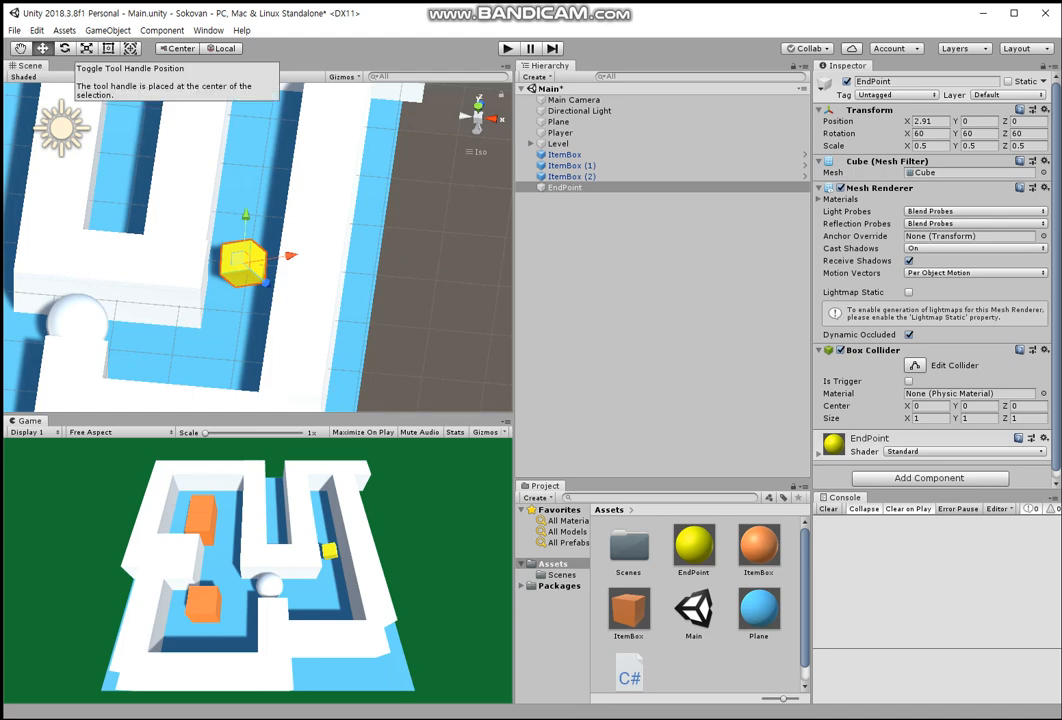
{"action": "left_click", "coordinate": [178, 48]}
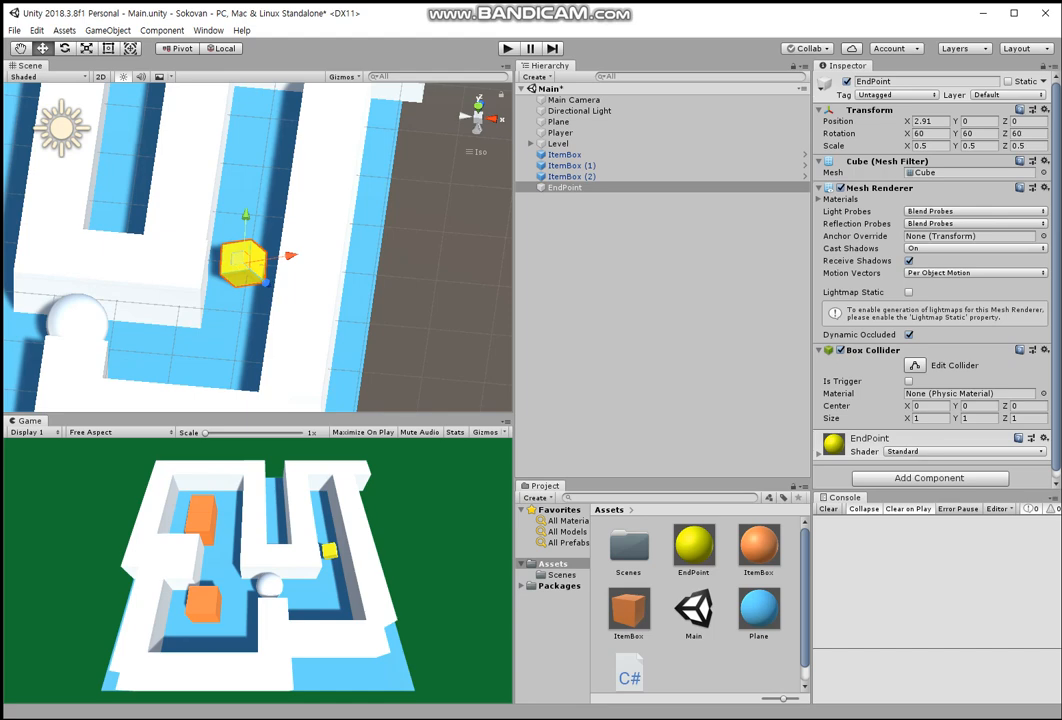
{"action": "left_click", "coordinate": [178, 48]}
- Select the EndPoint cube and the wall Vertical Wall (5) together, compare their Pivot and Center handle positions, and clear the selection
{"action": "left_click", "coordinate": [312, 250]}
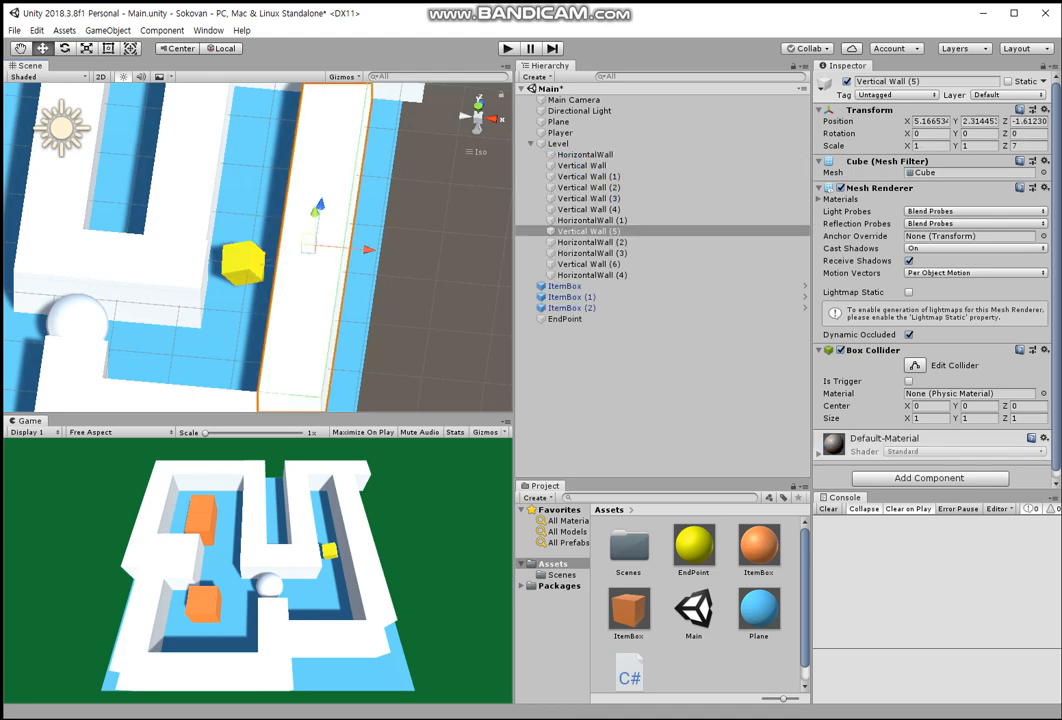
{"action": "left_click", "coordinate": [243, 264], "text": "shift"}
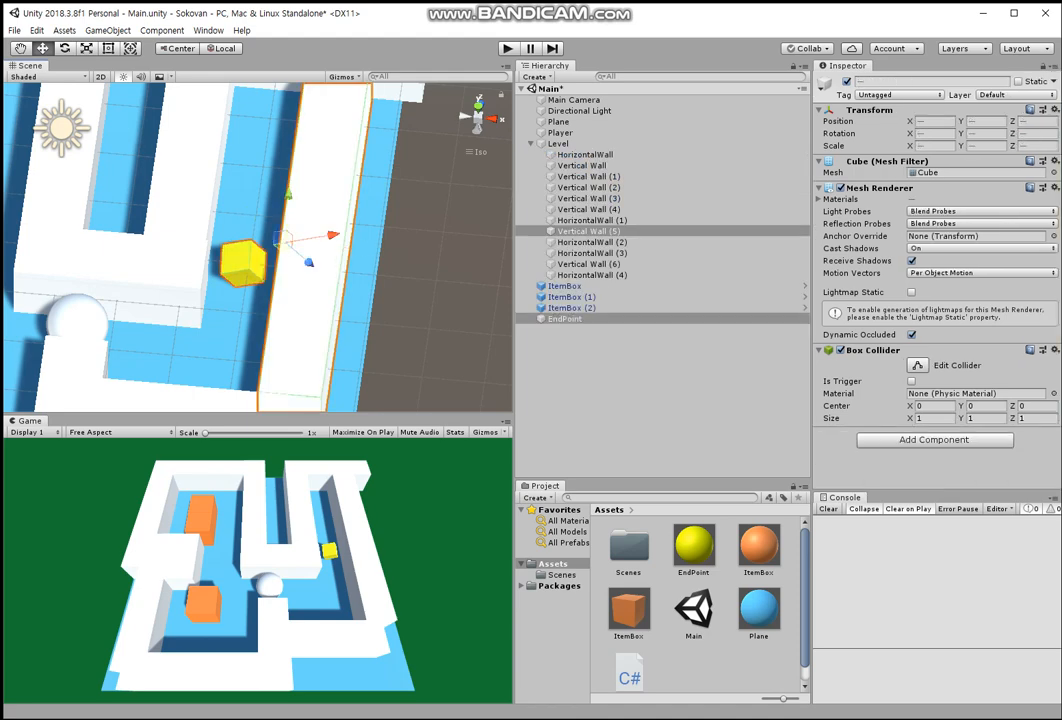
{"action": "left_click", "coordinate": [243, 264]}
{"action": "left_click", "coordinate": [312, 250]}
{"action": "left_click", "coordinate": [243, 264]}
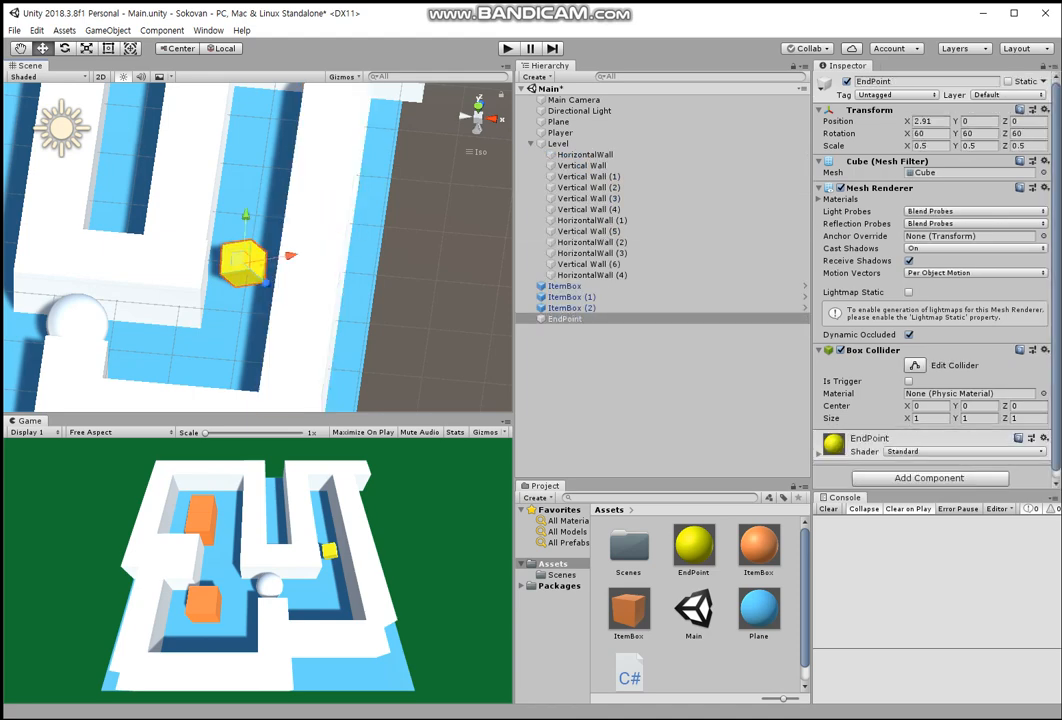
{"action": "left_click", "coordinate": [312, 250], "text": "shift"}
{"action": "left_click", "coordinate": [178, 48]}
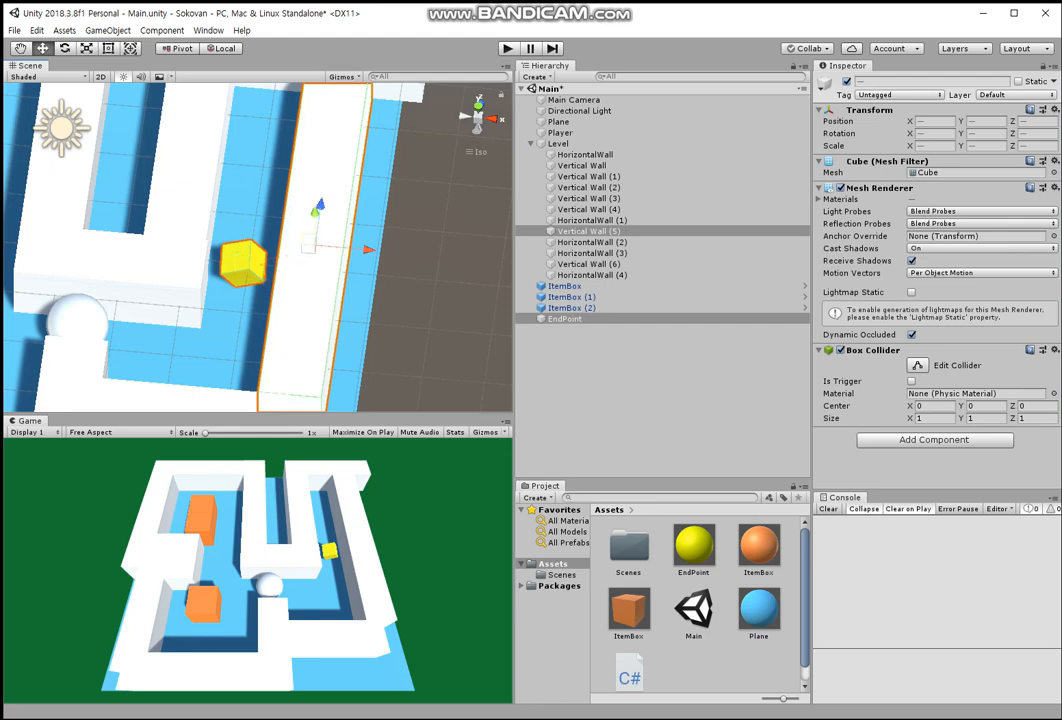
{"action": "key", "text": "z"}
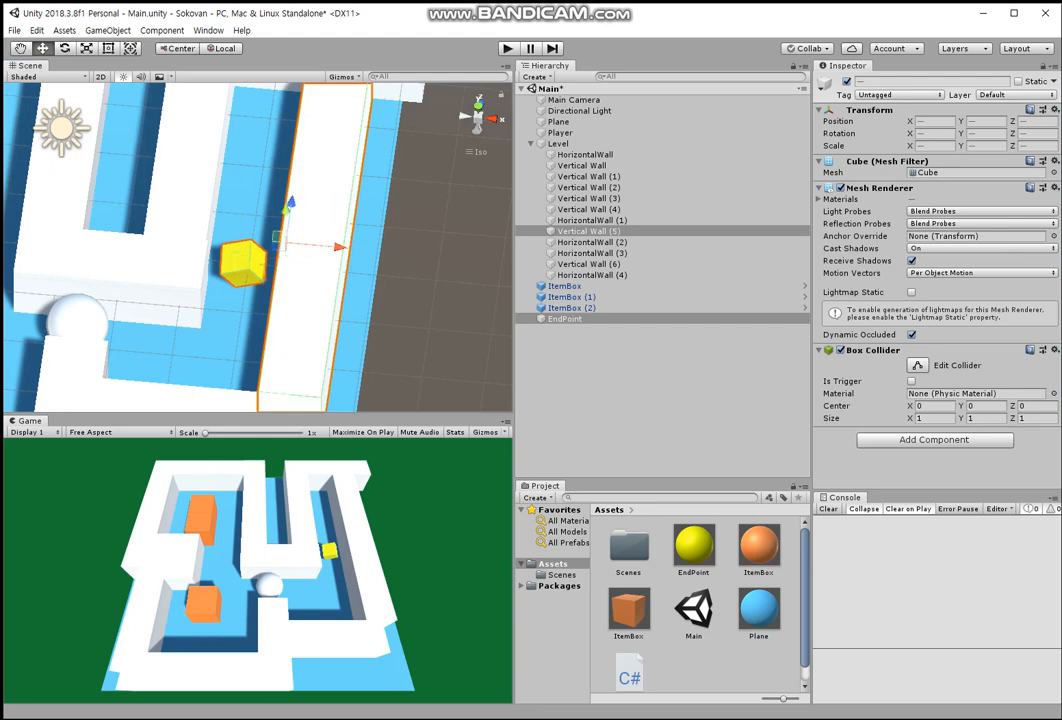
{"action": "left_click", "coordinate": [430, 260]}
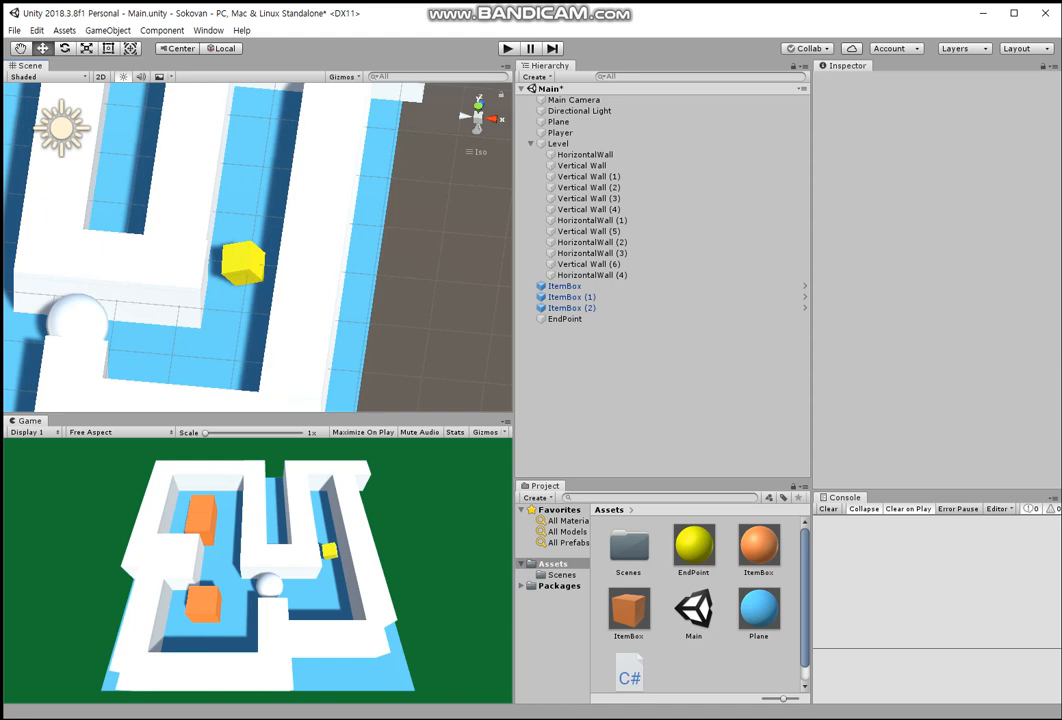
{"action": "scroll", "coordinate": [257, 245], "scroll_direction": "down", "scroll_amount": 8}
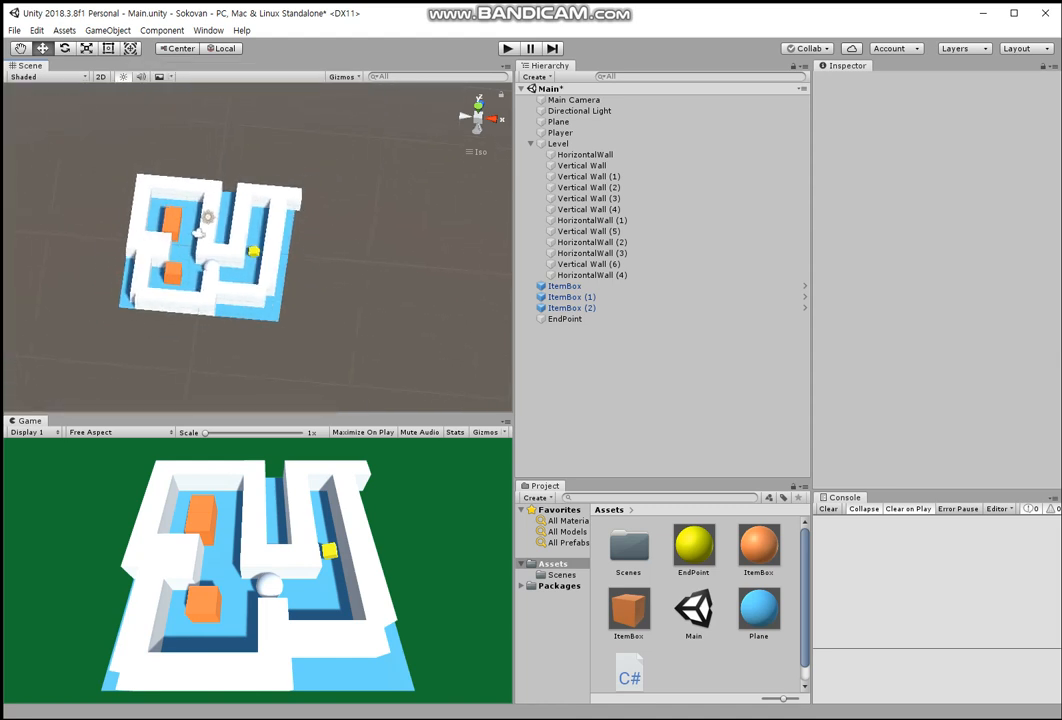
{"action": "middle_click_drag", "start_coordinate": [257, 245], "coordinate": [301, 250]}
{"action": "right_click_drag", "start_coordinate": [301, 250], "coordinate": [515, 160]}
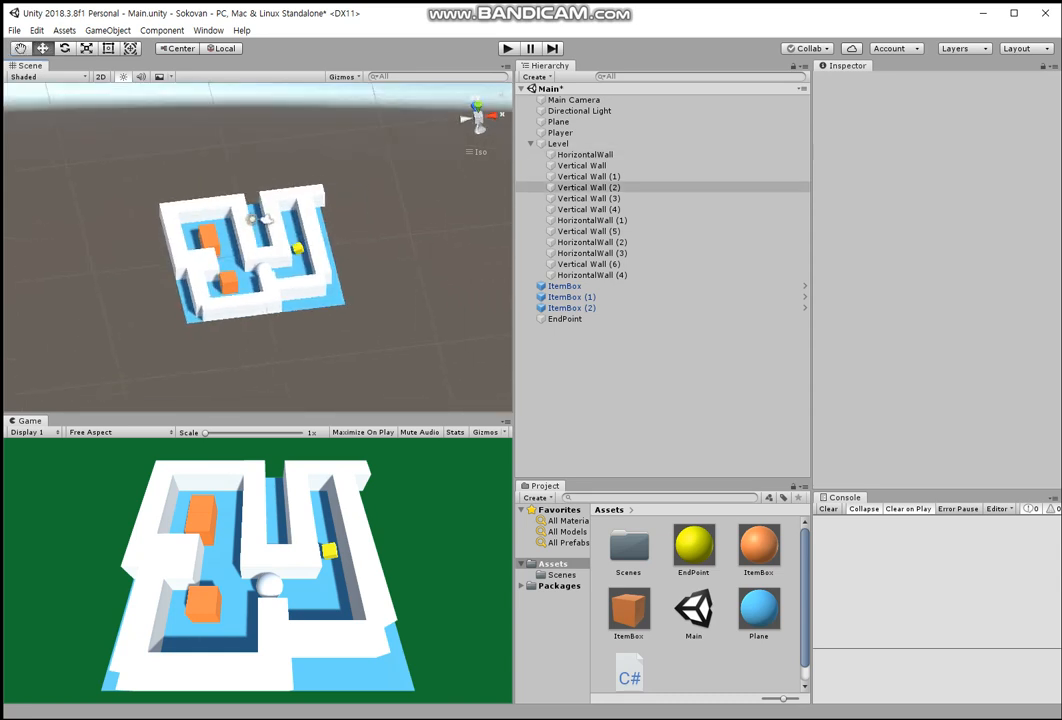
{"action": "right_click_drag", "start_coordinate": [380, 210], "coordinate": [250, 223]}
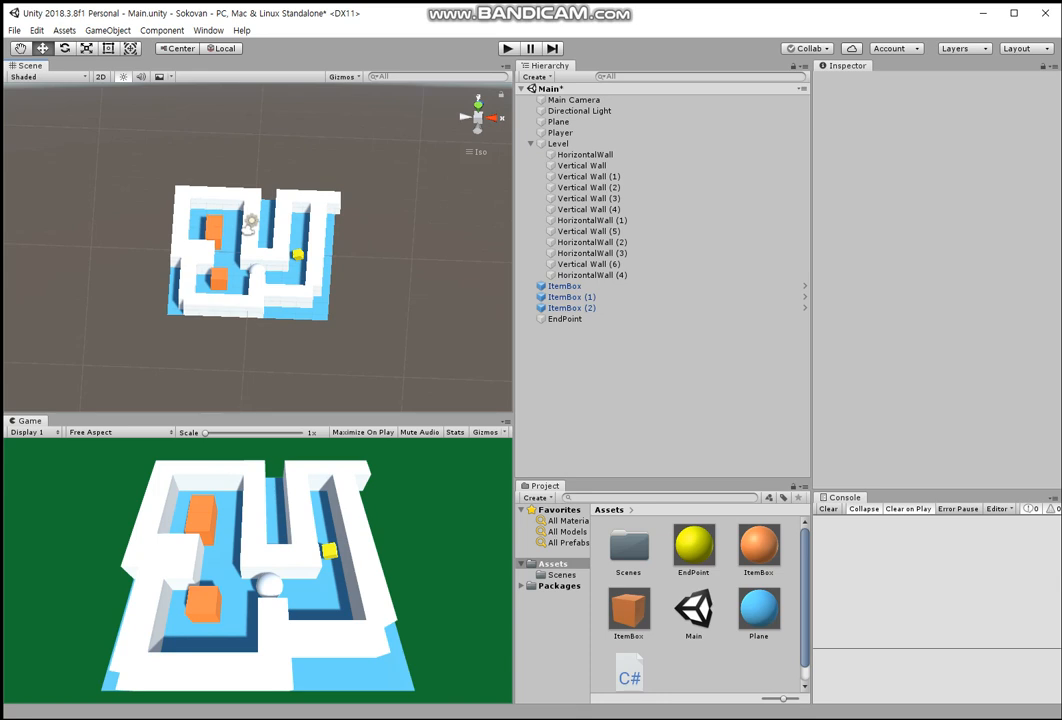
{"action": "right_click_drag", "start_coordinate": [250, 224], "coordinate": [254, 240]}
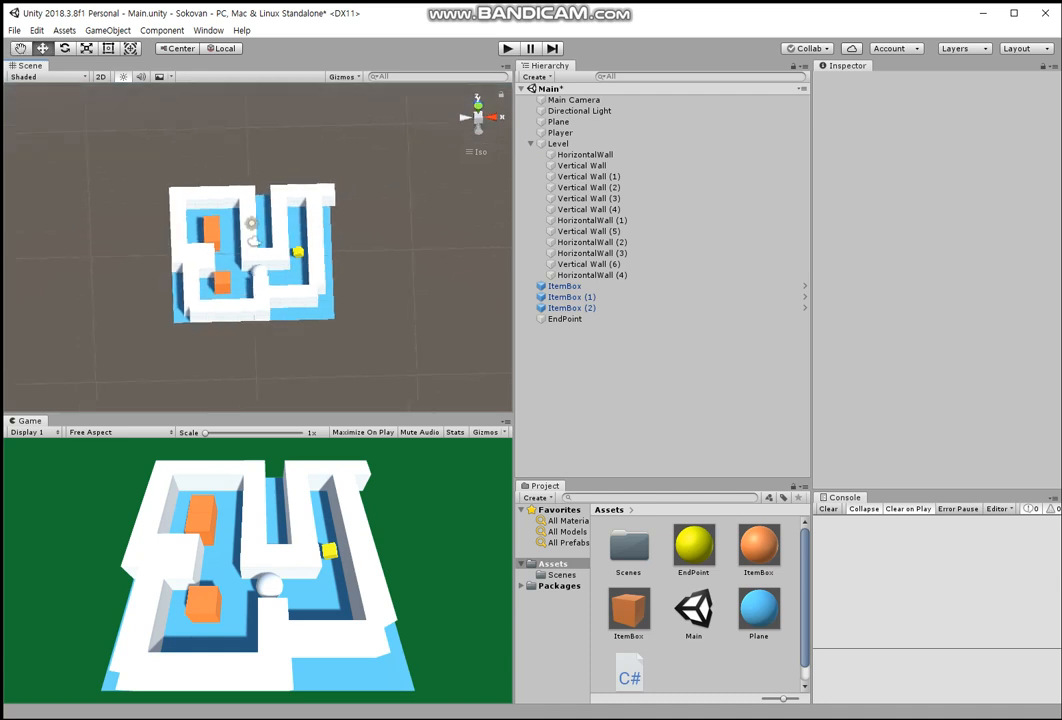
{"action": "key", "text": "x"}
{"action": "key", "text": "x"}
{"action": "left_click", "coordinate": [289, 277]}
{"action": "left_click", "coordinate": [388, 290]}
- Select the EndPoint cube and switch its transform handle orientation from Local to Global
{"action": "left_click", "coordinate": [298, 252]}
{"action": "scroll", "coordinate": [298, 252], "scroll_direction": "up", "scroll_amount": 5}
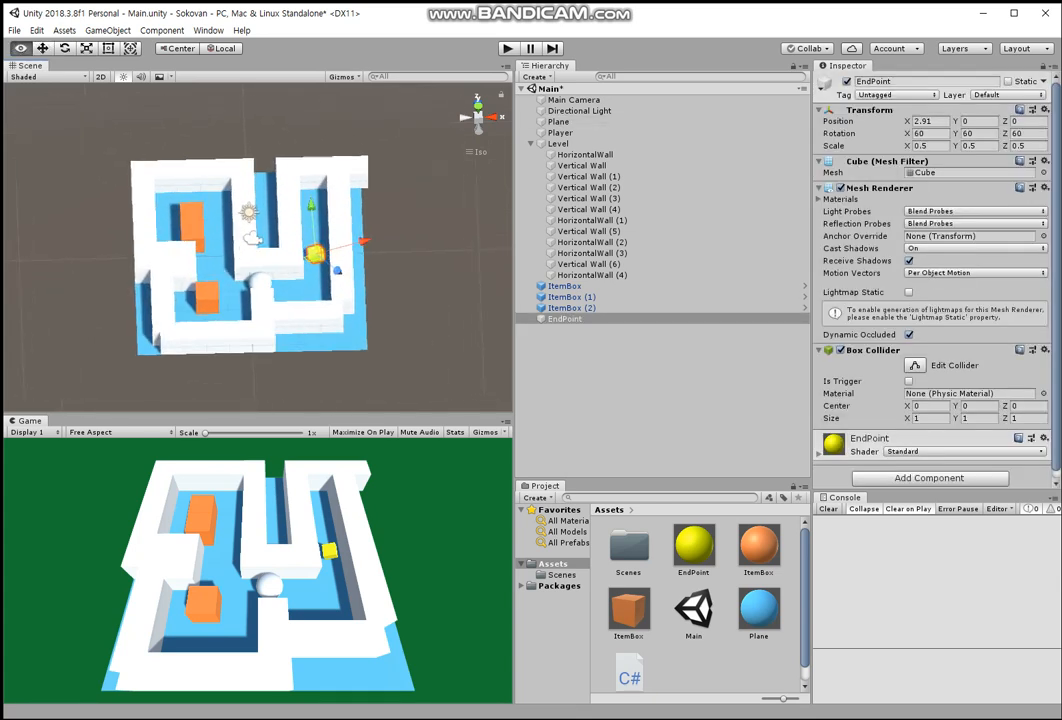
{"action": "right_click_drag", "start_coordinate": [298, 252], "coordinate": [262, 226]}
{"action": "scroll", "coordinate": [262, 240], "scroll_direction": "up", "scroll_amount": 3}
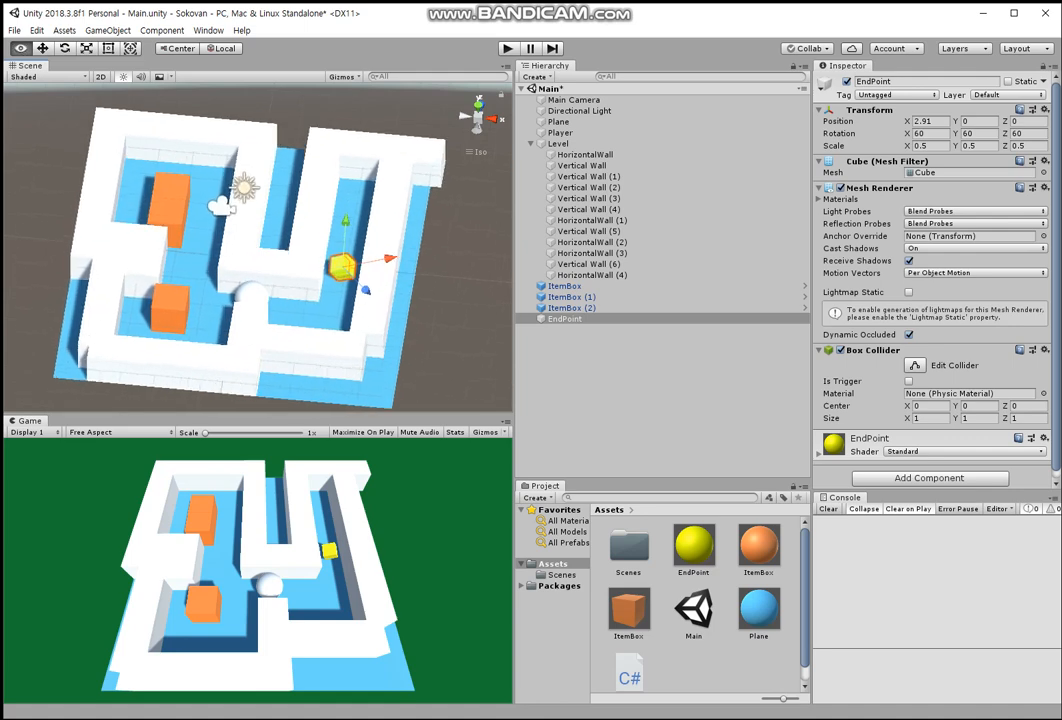
{"action": "middle_click_drag", "start_coordinate": [300, 245], "coordinate": [202, 240]}
{"action": "scroll", "coordinate": [258, 248], "scroll_direction": "up", "scroll_amount": 4}
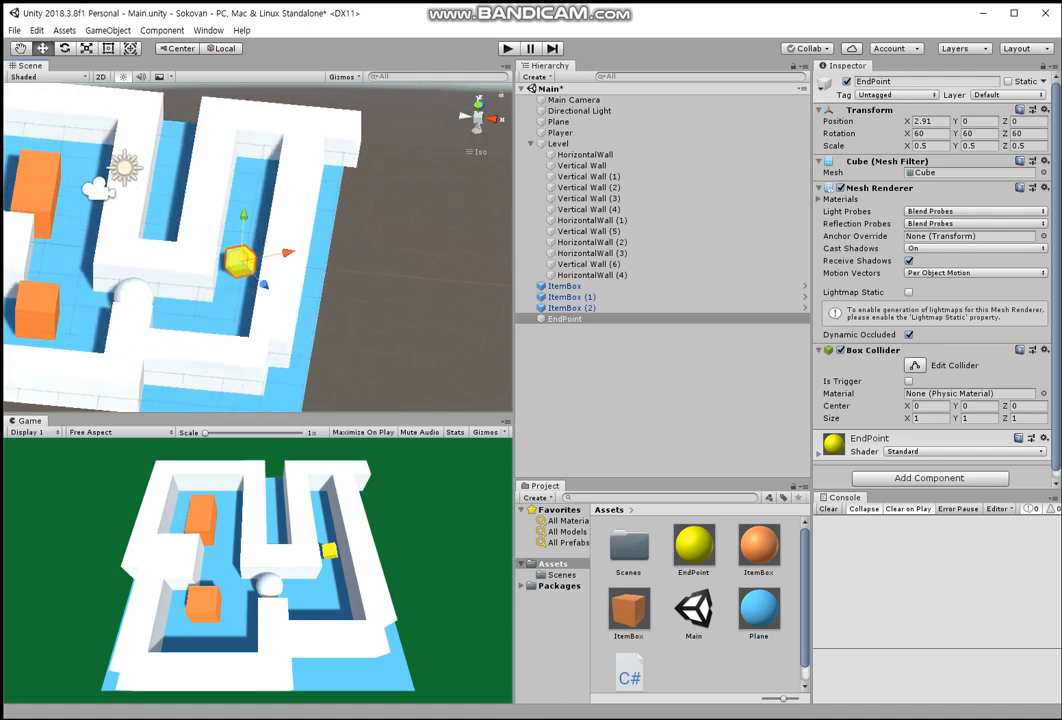
{"action": "left_click_drag", "start_coordinate": [230, 220], "coordinate": [315, 170], "text": "alt"}
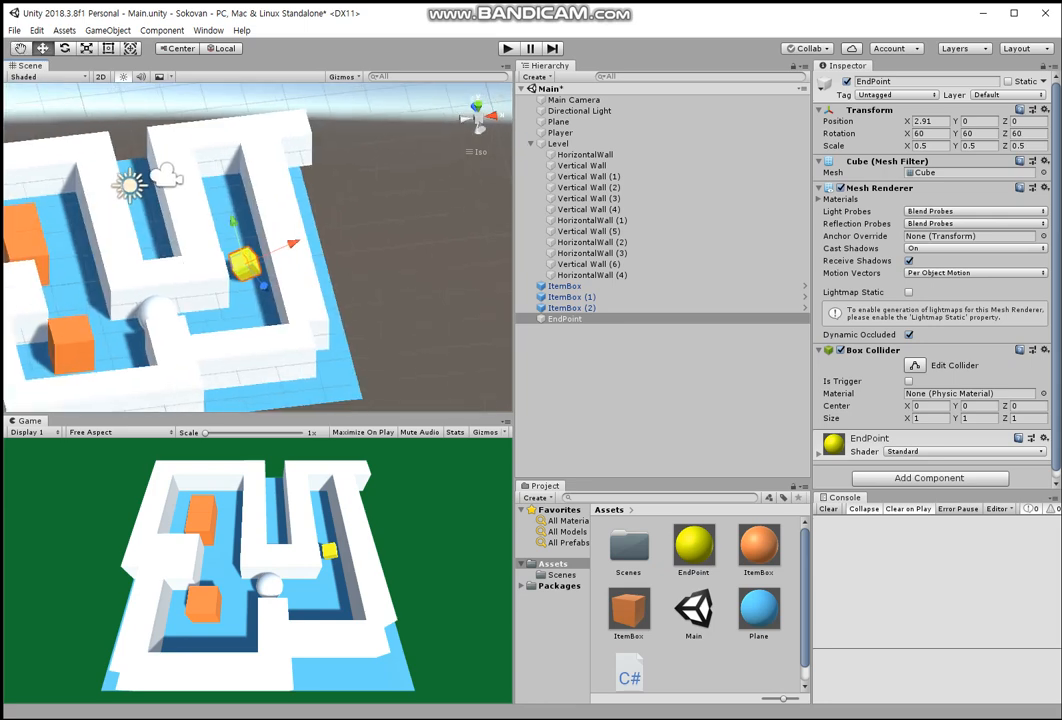
{"action": "left_click", "coordinate": [222, 48]}
{"action": "left_click_drag", "start_coordinate": [225, 215], "coordinate": [180, 250], "text": "alt"}
{"action": "scroll", "coordinate": [245, 262], "scroll_direction": "down", "scroll_amount": 5}
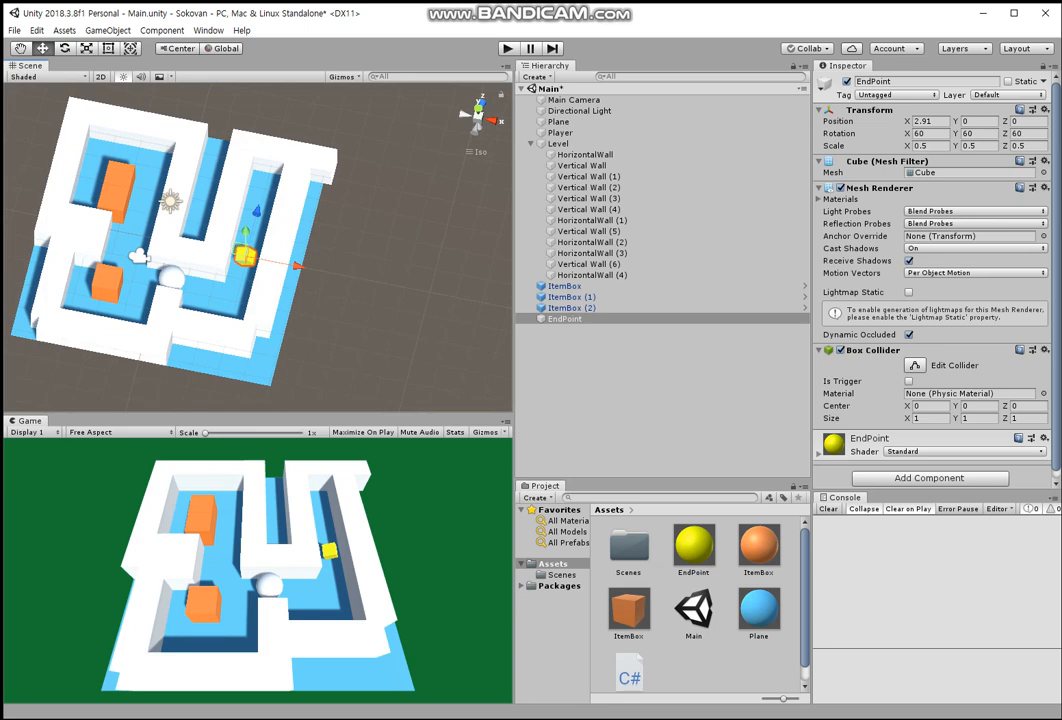
- Examine the EndPoint cube's Global move handles against the surrounding maze walls from several angles
{"action": "right_click_drag", "start_coordinate": [180, 250], "coordinate": [245, 255], "text": "alt"}
{"action": "left_click_drag", "start_coordinate": [245, 255], "coordinate": [165, 240], "text": "alt"}
{"action": "right_click_drag", "start_coordinate": [165, 240], "coordinate": [205, 245], "text": "alt"}
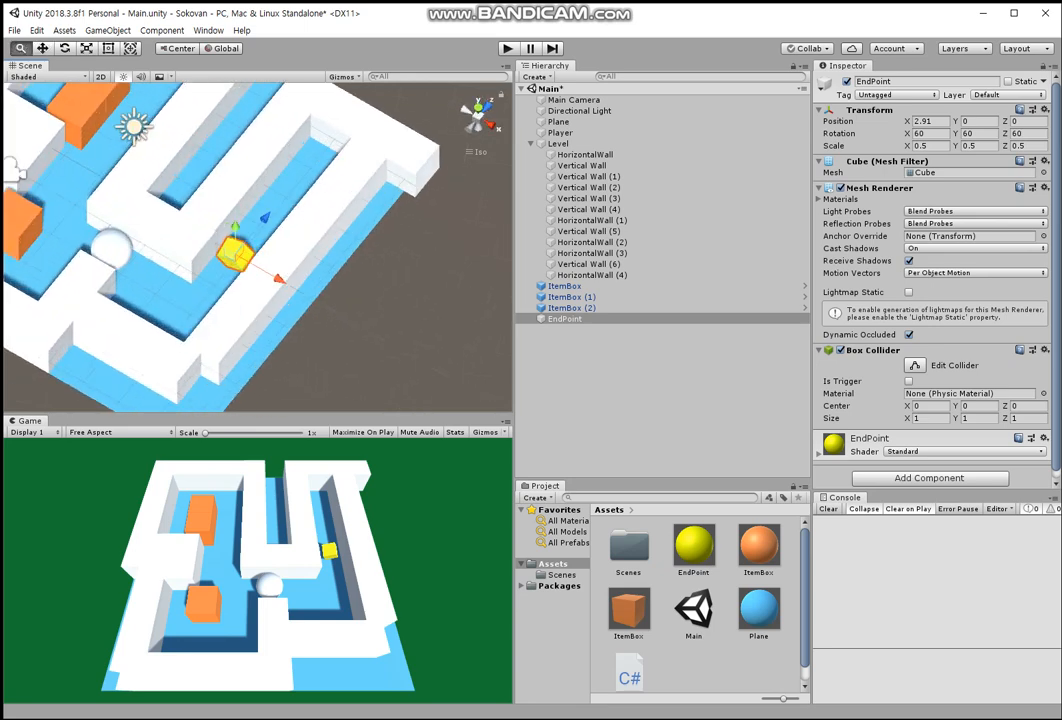
{"action": "left_click_drag", "start_coordinate": [205, 245], "coordinate": [385, 210], "text": "alt"}
{"action": "mouse_move", "coordinate": [385, 210]}
{"action": "right_mouse_down", "text": "alt"}
{"action": "mouse_move", "coordinate": [420, 210]}
{"action": "mouse_move", "coordinate": [400, 212]}
{"action": "right_mouse_up", "text": "alt"}
{"action": "left_click_drag", "start_coordinate": [400, 212], "coordinate": [265, 195], "text": "alt"}
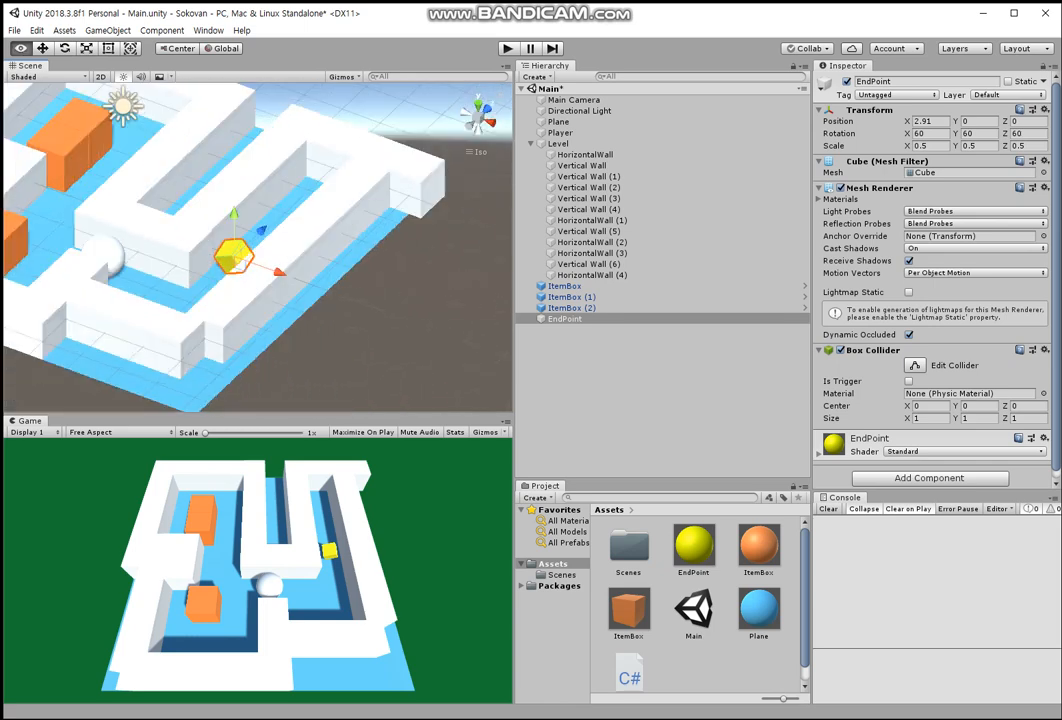
{"action": "middle_click_drag", "start_coordinate": [265, 195], "coordinate": [447, 256], "text": "alt"}
{"action": "right_click_drag", "start_coordinate": [447, 256], "coordinate": [415, 256], "text": "alt"}
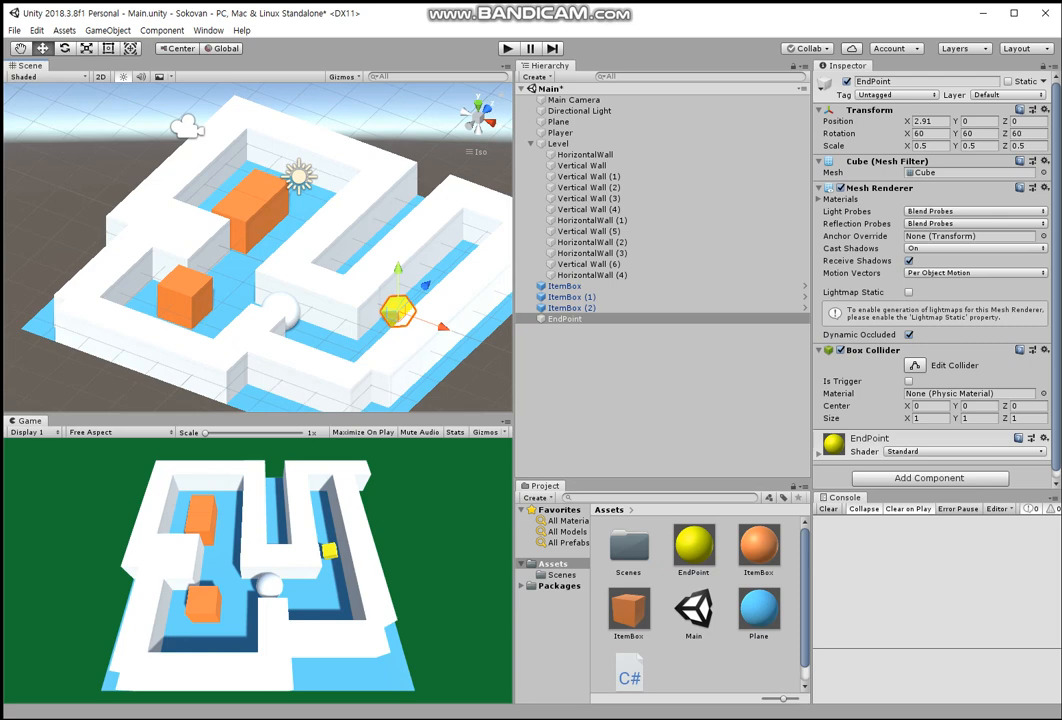
{"action": "right_click_drag", "start_coordinate": [415, 256], "coordinate": [370, 256], "text": "alt"}
{"action": "left_click_drag", "start_coordinate": [370, 256], "coordinate": [433, 284], "text": "alt"}
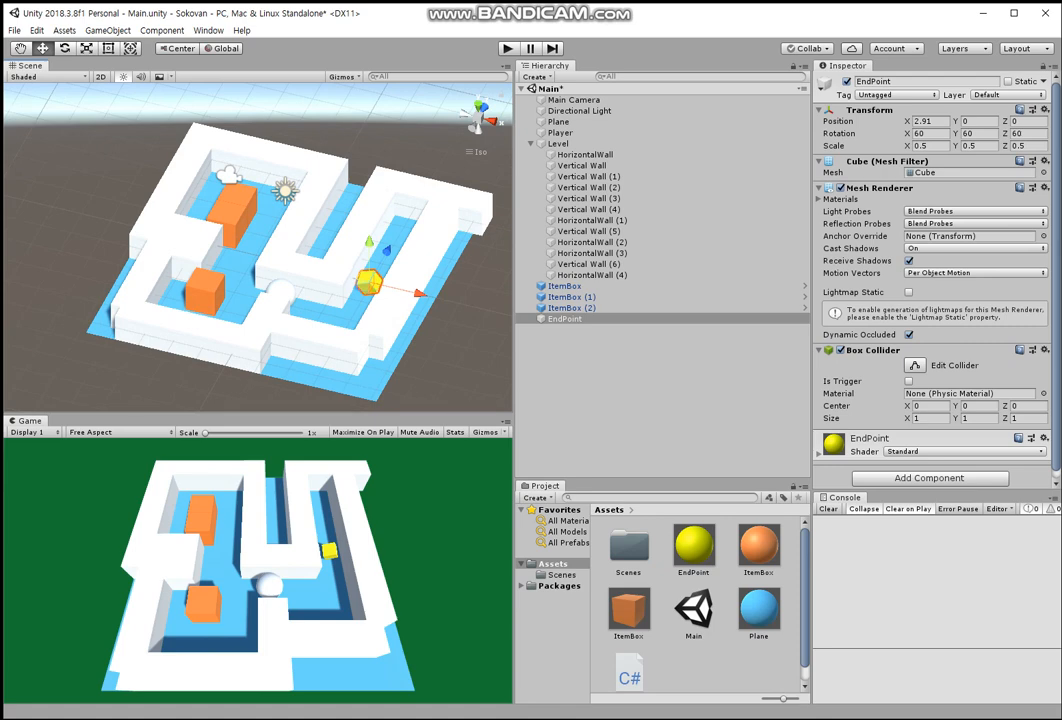
- Try moving the EndPoint cube along its Local Y axis, undo the move, and return the handle orientation to Global
{"action": "key", "text": "x"}
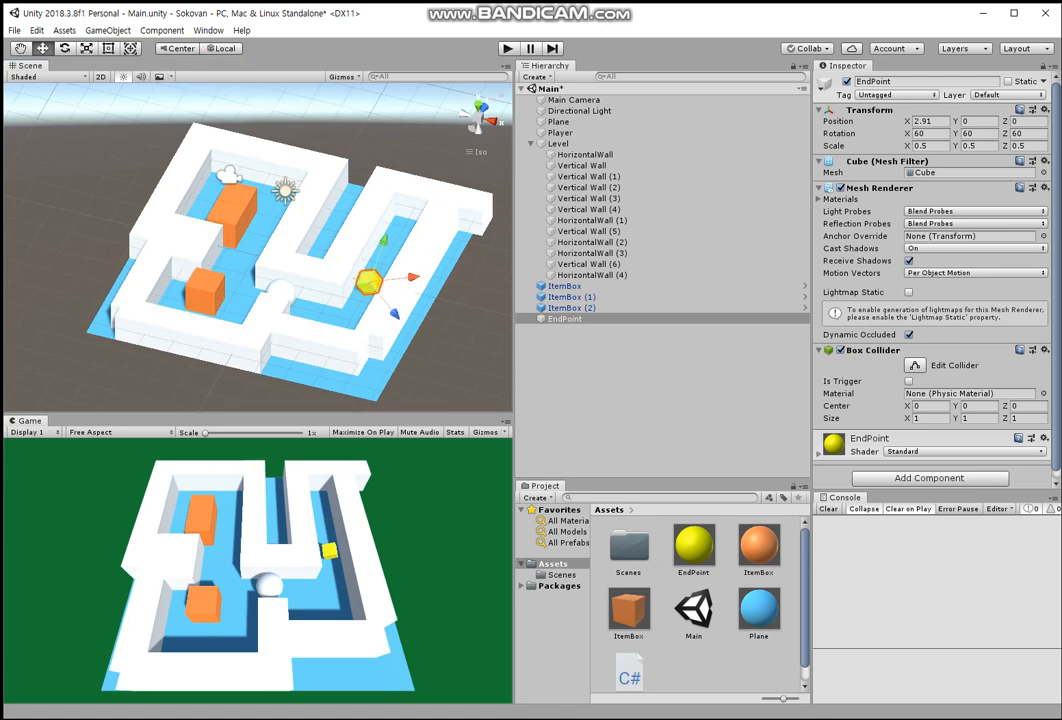
{"action": "right_click_drag", "start_coordinate": [270, 250], "coordinate": [355, 250], "text": "alt"}
{"action": "middle_click_drag", "start_coordinate": [355, 250], "coordinate": [239, 249], "text": "alt"}
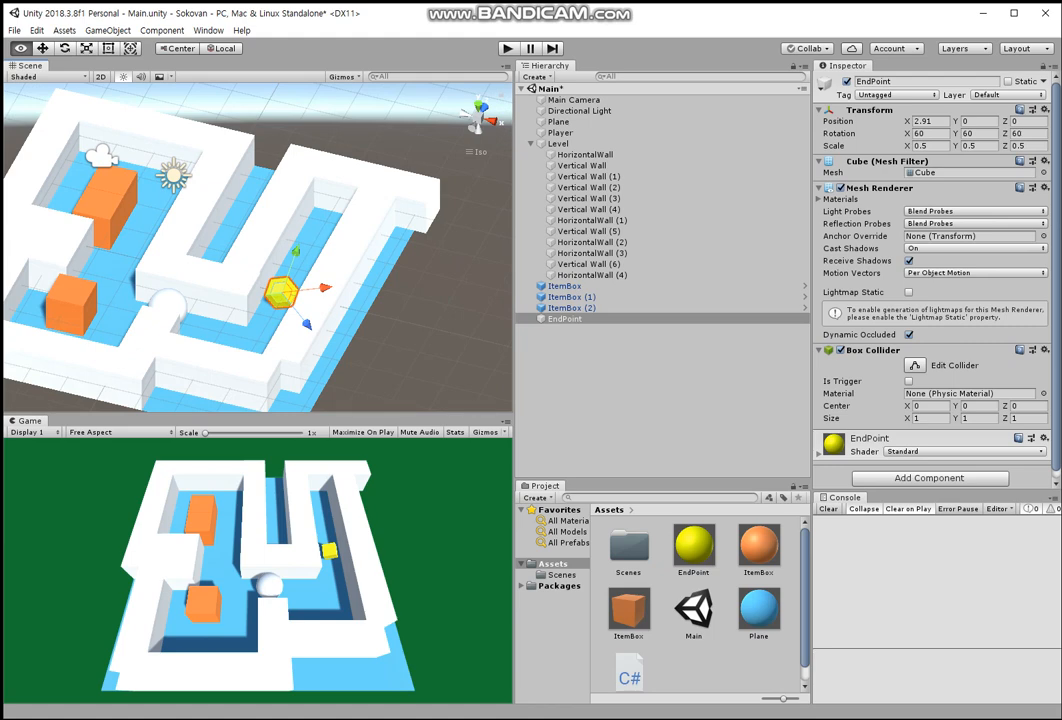
{"action": "left_click_drag", "start_coordinate": [239, 249], "coordinate": [372, 306], "text": "alt"}
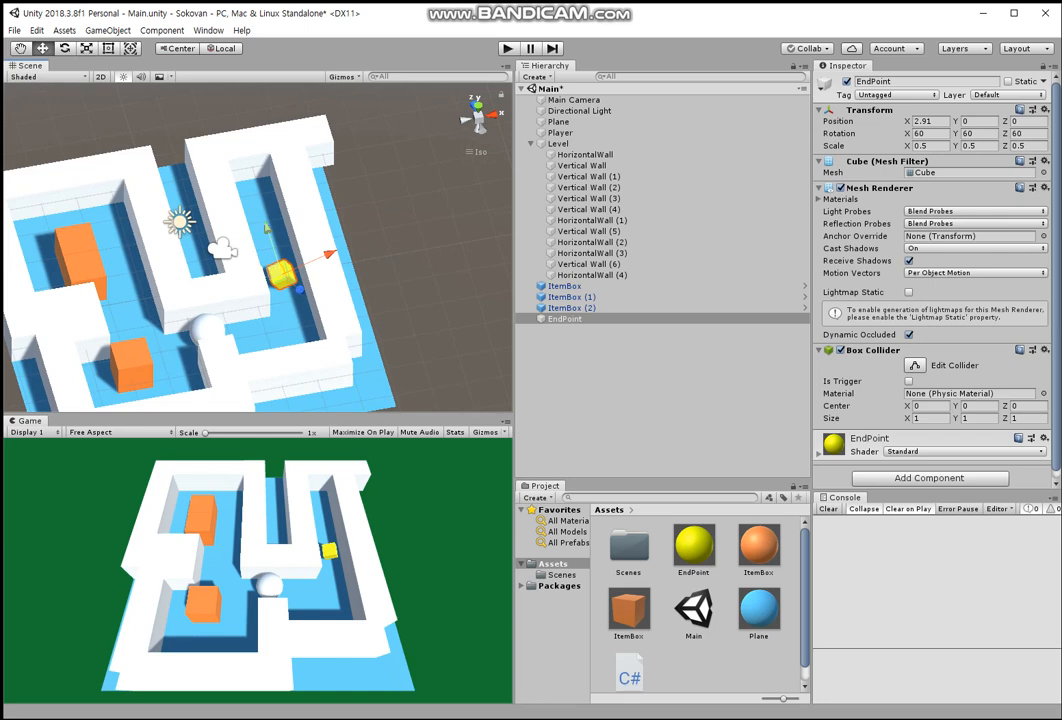
{"action": "left_click_drag", "start_coordinate": [266, 228], "coordinate": [245, 160]}
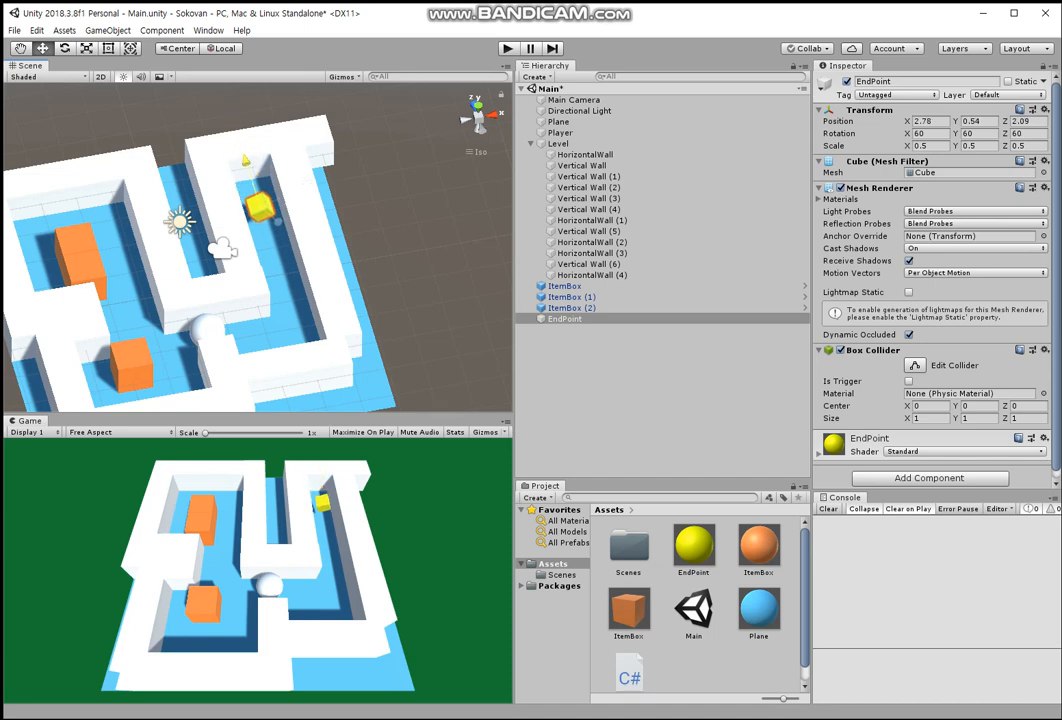
{"action": "right_click_drag", "start_coordinate": [290, 200], "coordinate": [30, 100]}
{"action": "right_click_drag", "start_coordinate": [150, 190], "coordinate": [310, 260]}
{"action": "key", "text": "ctrl+z"}
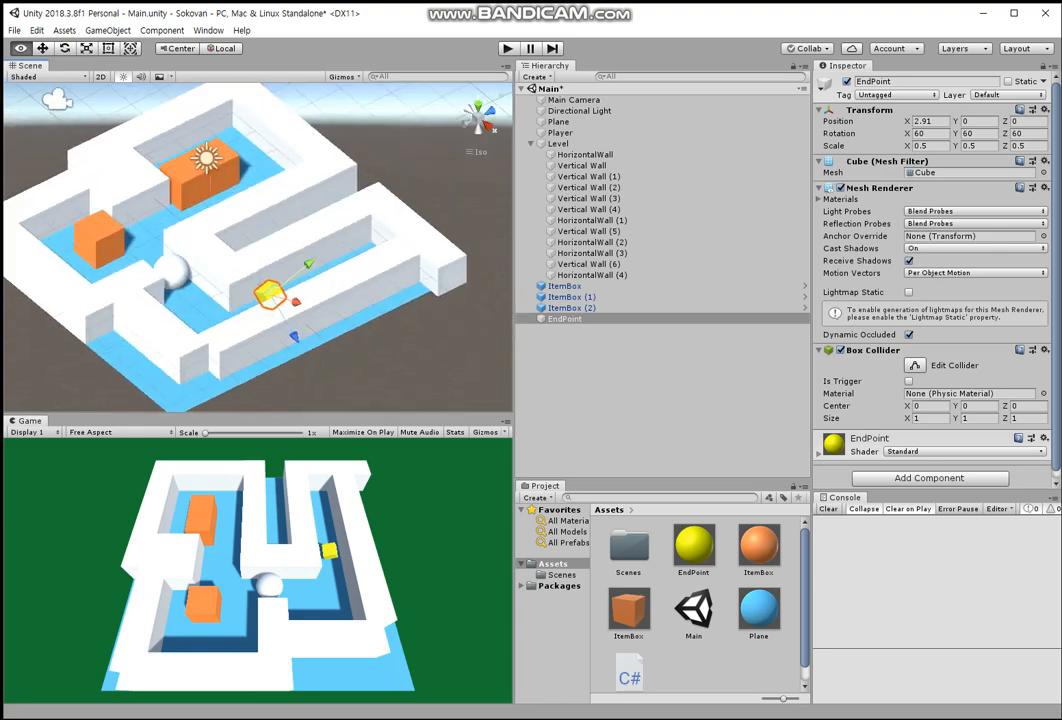
{"action": "left_click", "coordinate": [222, 48]}
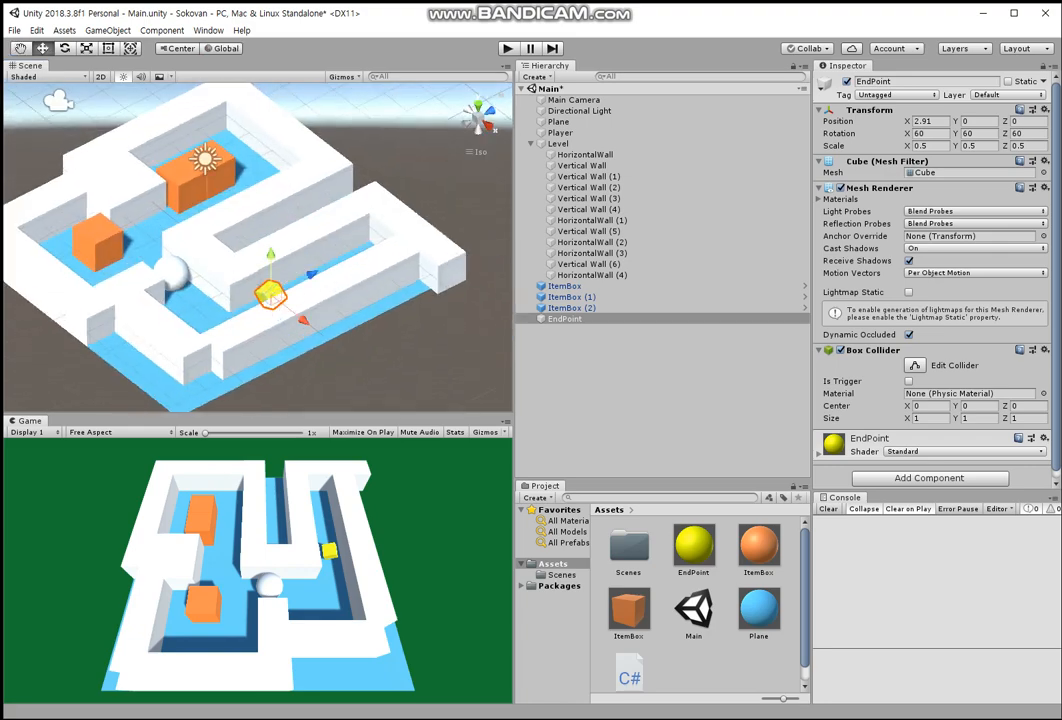
- Move the EndPoint cube along the global Z axis to 3.07 and raise it to Y 1.03
{"action": "right_click_drag", "start_coordinate": [330, 200], "coordinate": [192, 210]}
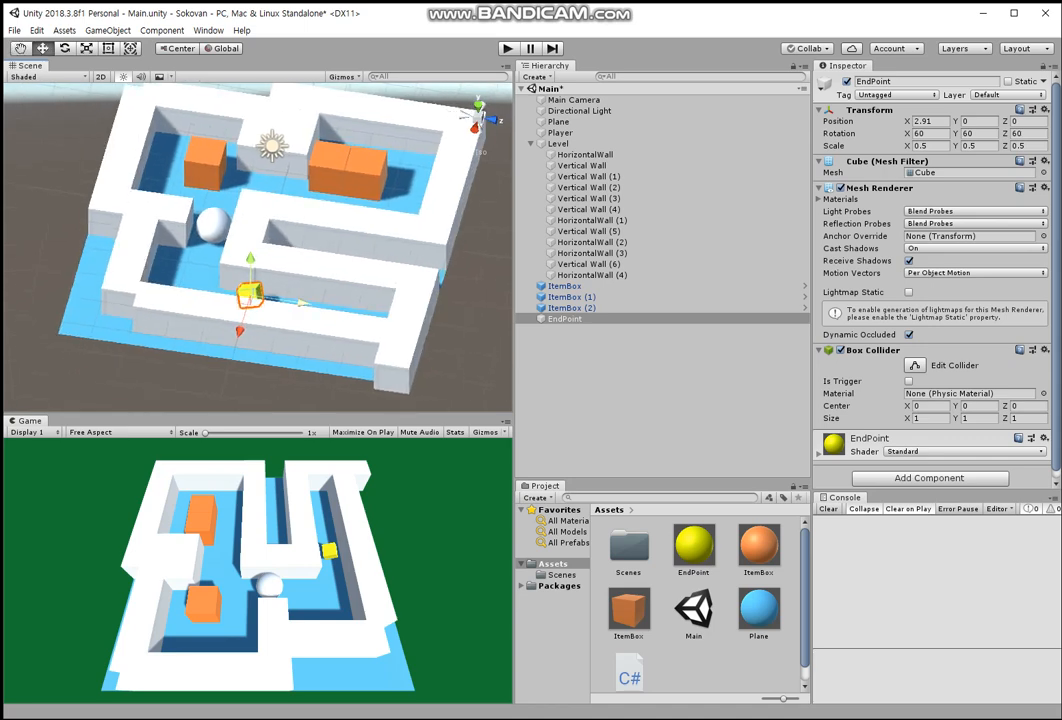
{"action": "left_click_drag", "start_coordinate": [302, 303], "coordinate": [411, 319]}
{"action": "right_click_drag", "start_coordinate": [400, 310], "coordinate": [730, 332]}
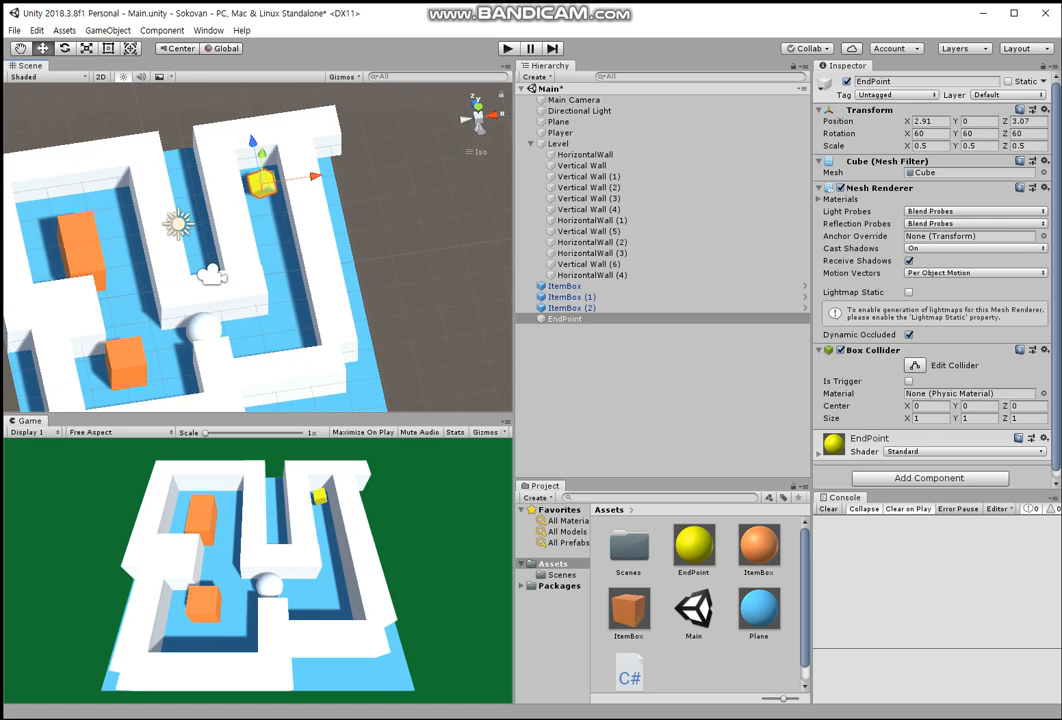
{"action": "right_click_drag", "start_coordinate": [300, 245], "coordinate": [243, 280]}
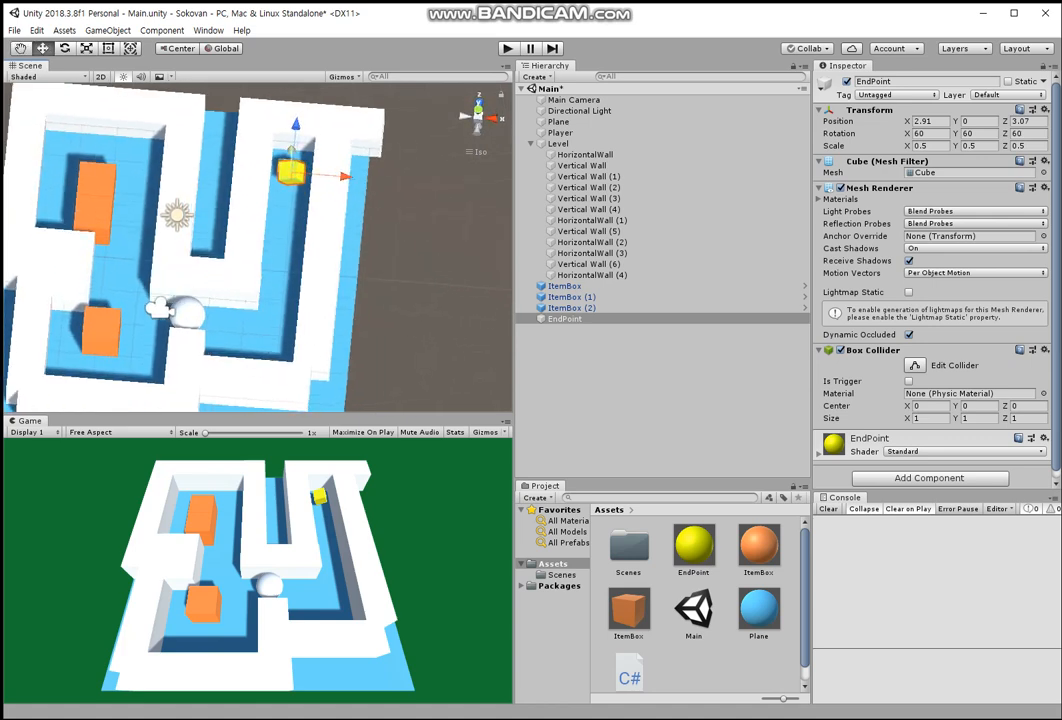
{"action": "left_click_drag", "start_coordinate": [291, 150], "coordinate": [291, 133]}
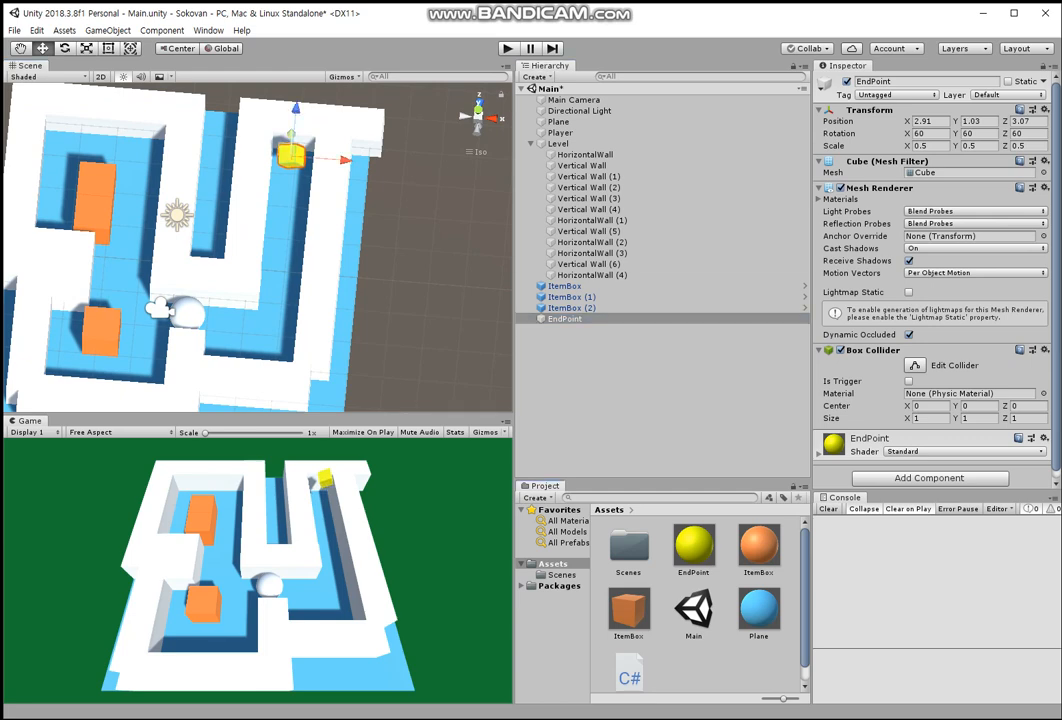
- Save EndPoint as a prefab in Assets and add two more instances of it to the scene hierarchy
{"action": "left_click_drag", "start_coordinate": [565, 319], "coordinate": [733, 668]}
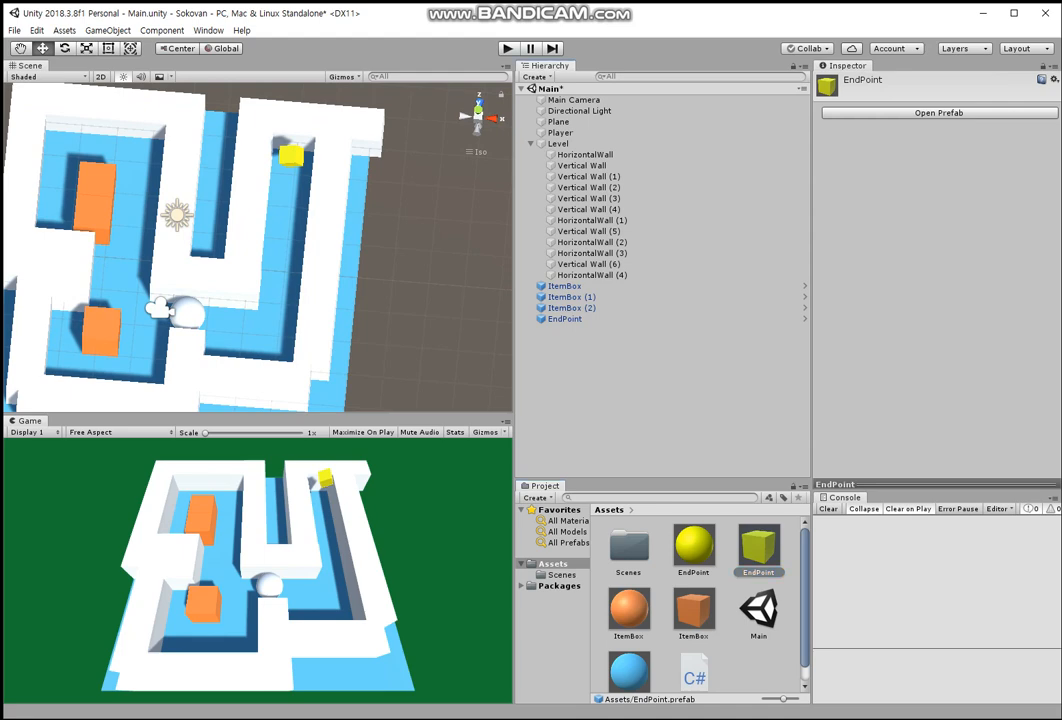
{"action": "left_click_drag", "start_coordinate": [759, 547], "coordinate": [640, 380]}
{"action": "left_click_drag", "start_coordinate": [759, 547], "coordinate": [640, 385]}
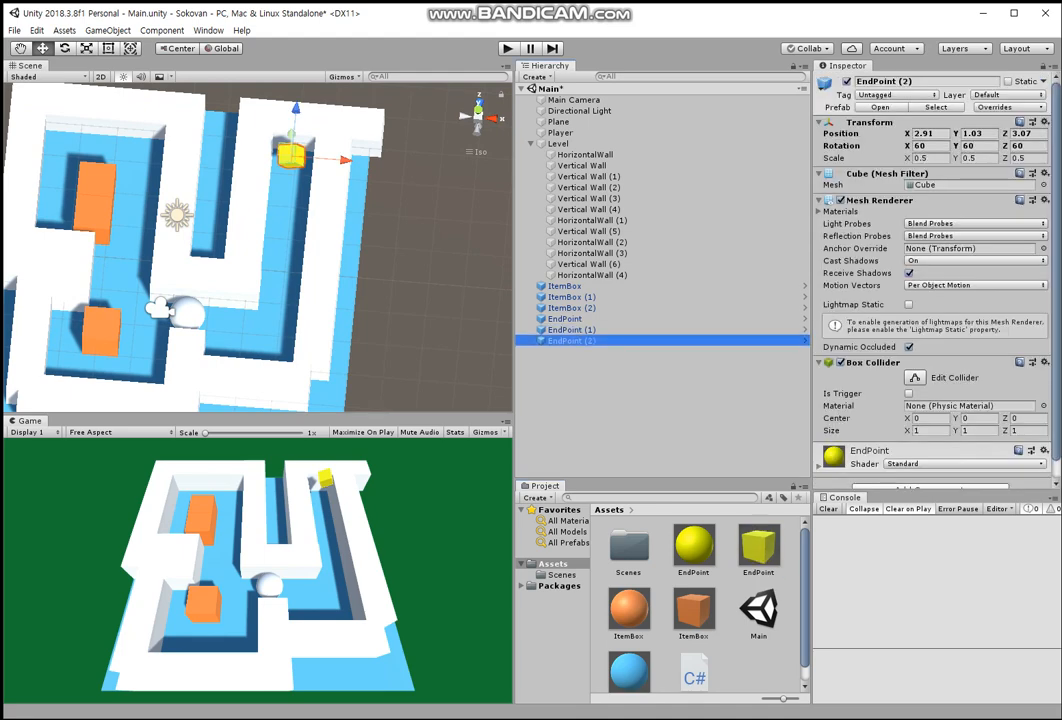
- Select EndPoint, EndPoint (1) and EndPoint (2) together and lower them into the maze to about Y 0.01
{"action": "left_click", "coordinate": [425, 225]}
{"action": "left_click", "coordinate": [291, 156]}
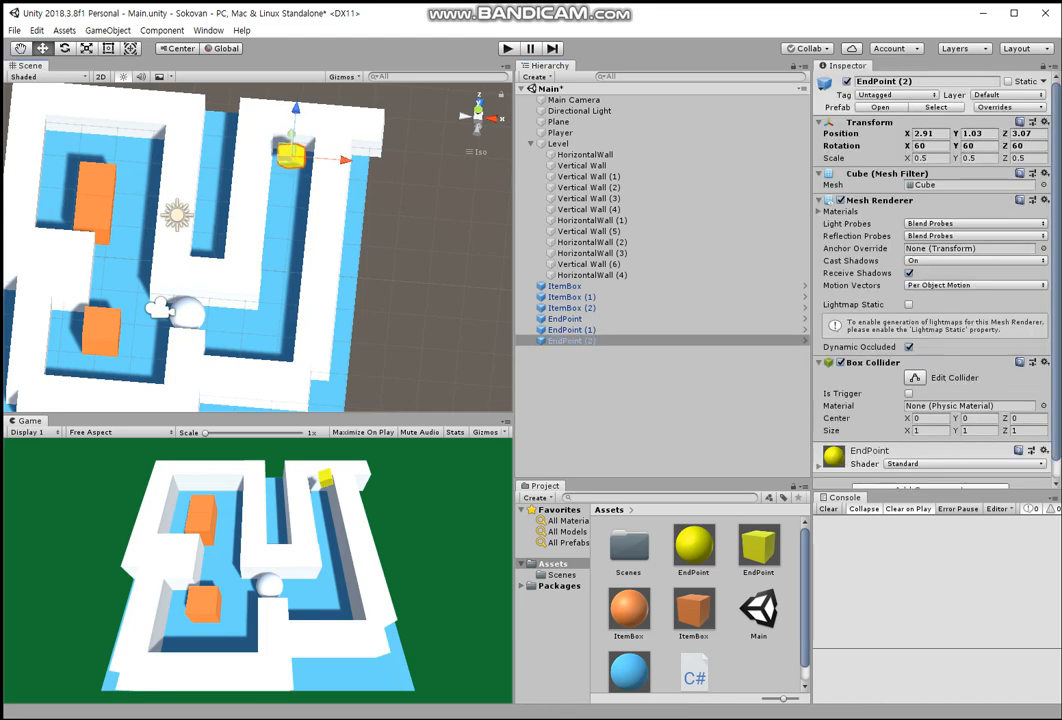
{"action": "right_click_drag", "start_coordinate": [400, 240], "coordinate": [100, 236]}
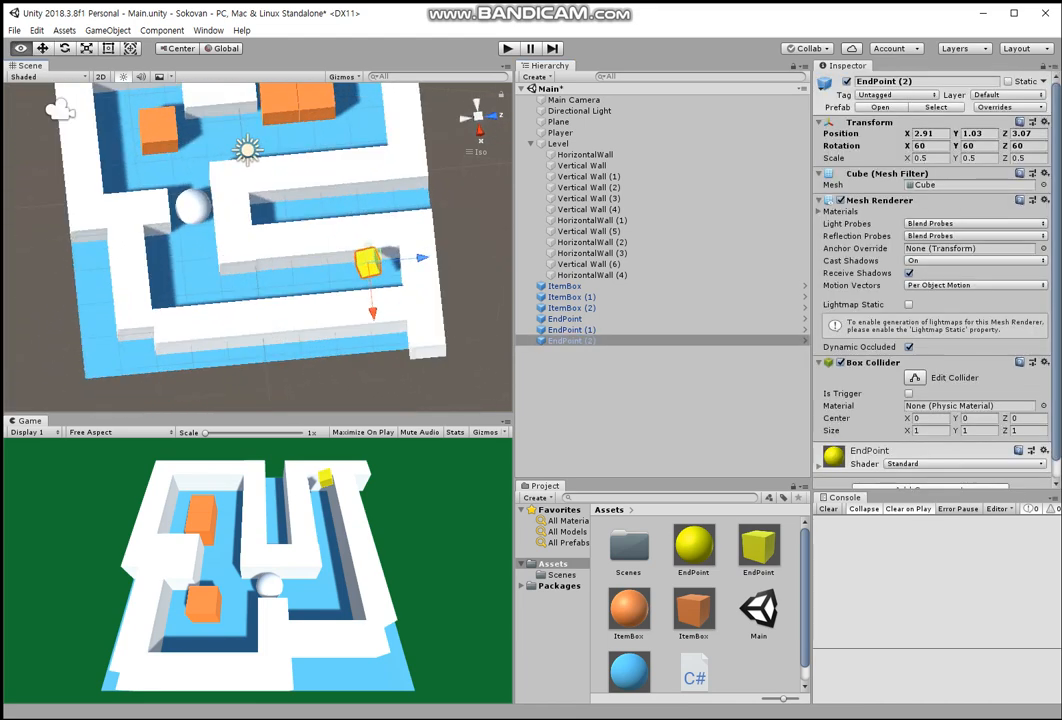
{"action": "right_click_drag", "start_coordinate": [240, 300], "coordinate": [170, 125]}
{"action": "right_click_drag", "start_coordinate": [200, 245], "coordinate": [407, 288]}
{"action": "left_click_drag", "start_coordinate": [269, 184], "coordinate": [341, 224]}
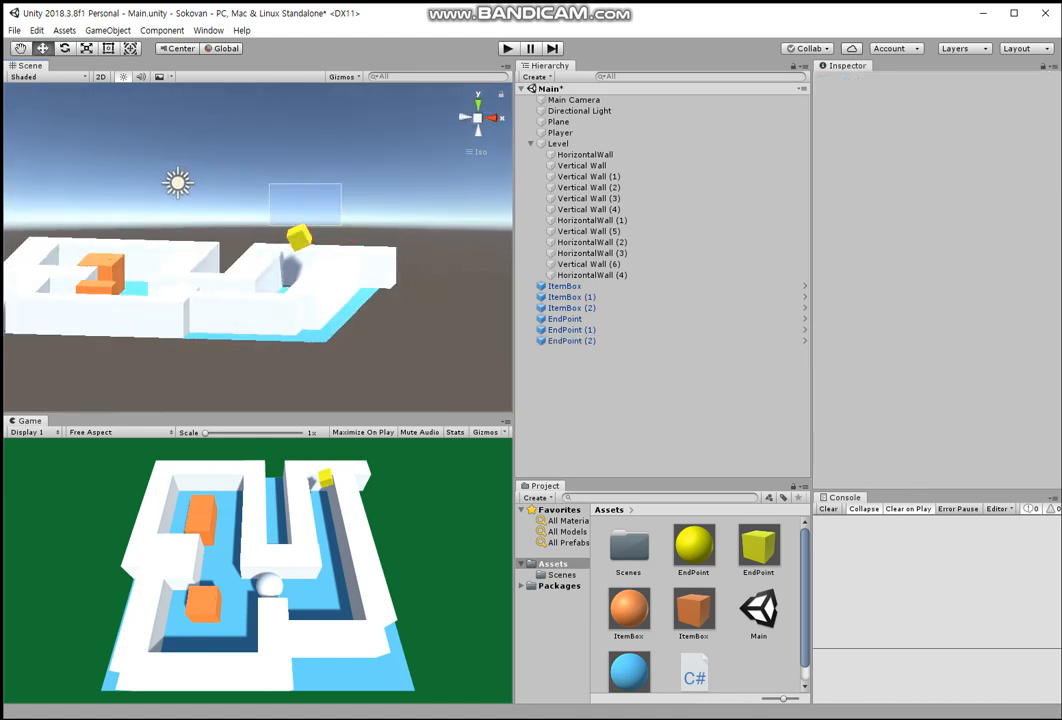
{"action": "left_click_drag", "start_coordinate": [575, 297], "coordinate": [575, 303]}
{"action": "left_click", "coordinate": [572, 319]}
{"action": "left_click", "coordinate": [574, 341], "text": "shift"}
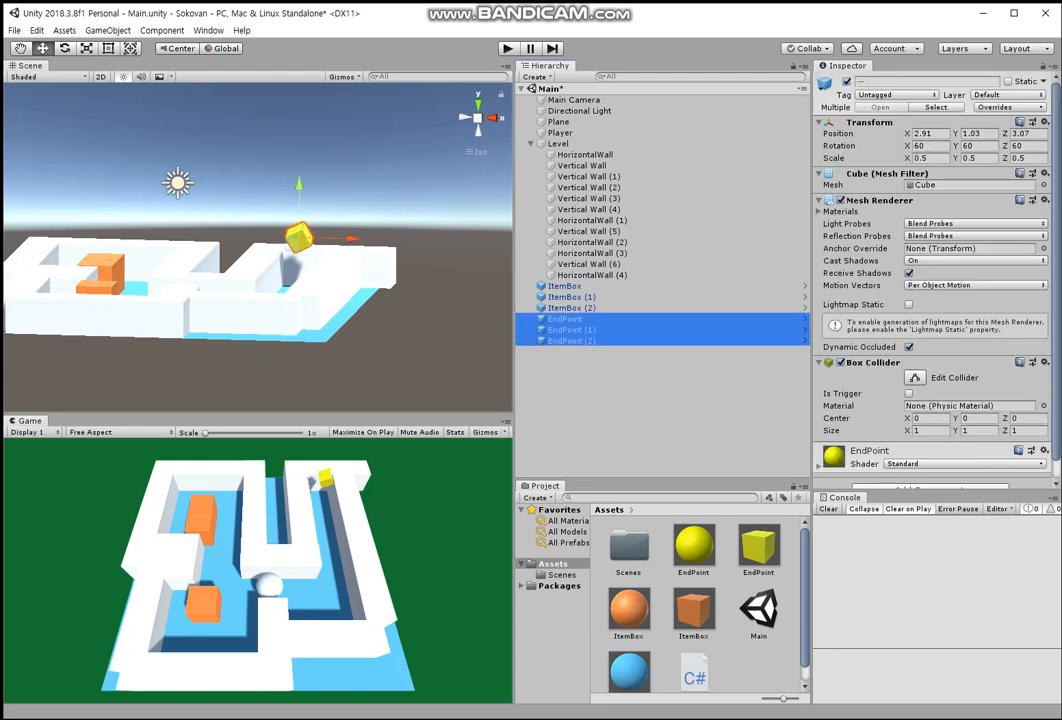
{"action": "left_click_drag", "start_coordinate": [299, 187], "coordinate": [299, 224]}
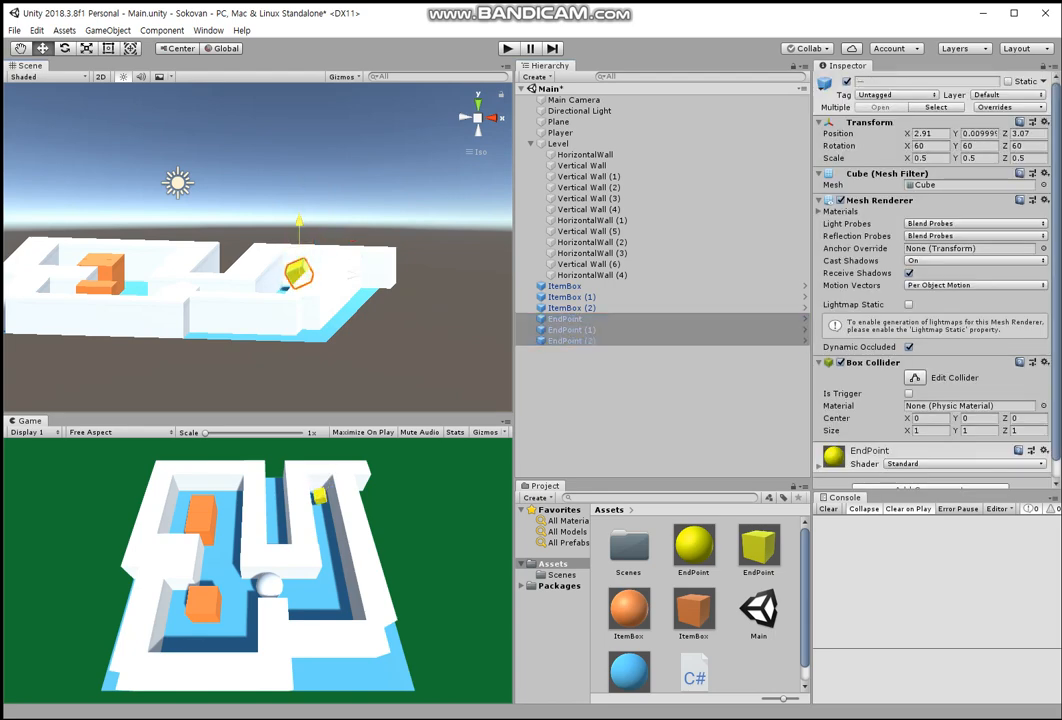
- Spread the overlapping cubes along the corridor, moving EndPoint (1) to Z 2.36 and EndPoint (2) to Z -0.14
{"action": "right_click_drag", "start_coordinate": [299, 224], "coordinate": [300, 225]}
{"action": "left_click_drag", "start_coordinate": [300, 225], "coordinate": [90, 370], "text": "alt"}
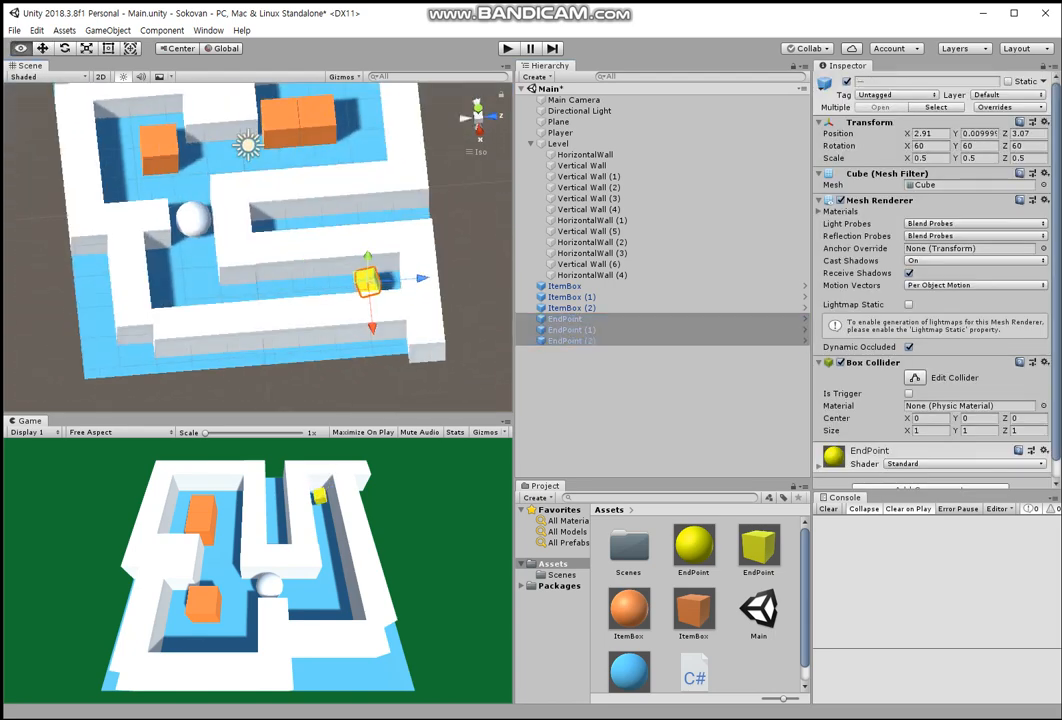
{"action": "right_click_drag", "start_coordinate": [90, 370], "coordinate": [130, 370], "text": "alt"}
{"action": "left_click_drag", "start_coordinate": [330, 300], "coordinate": [105, 280], "text": "alt"}
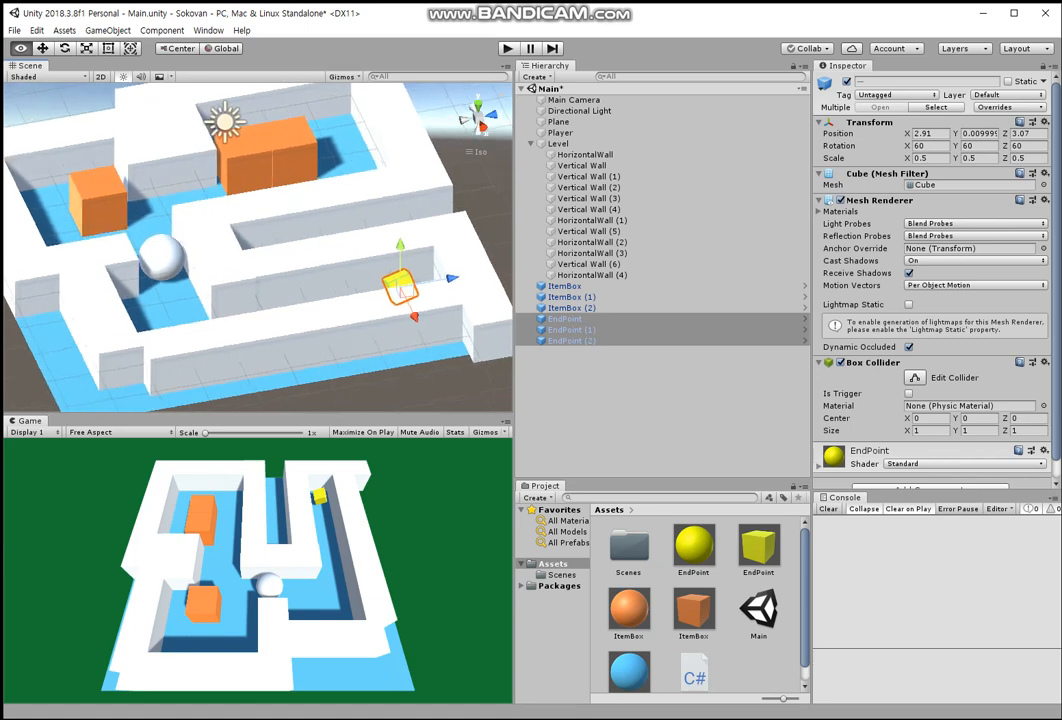
{"action": "left_click", "coordinate": [545, 329]}
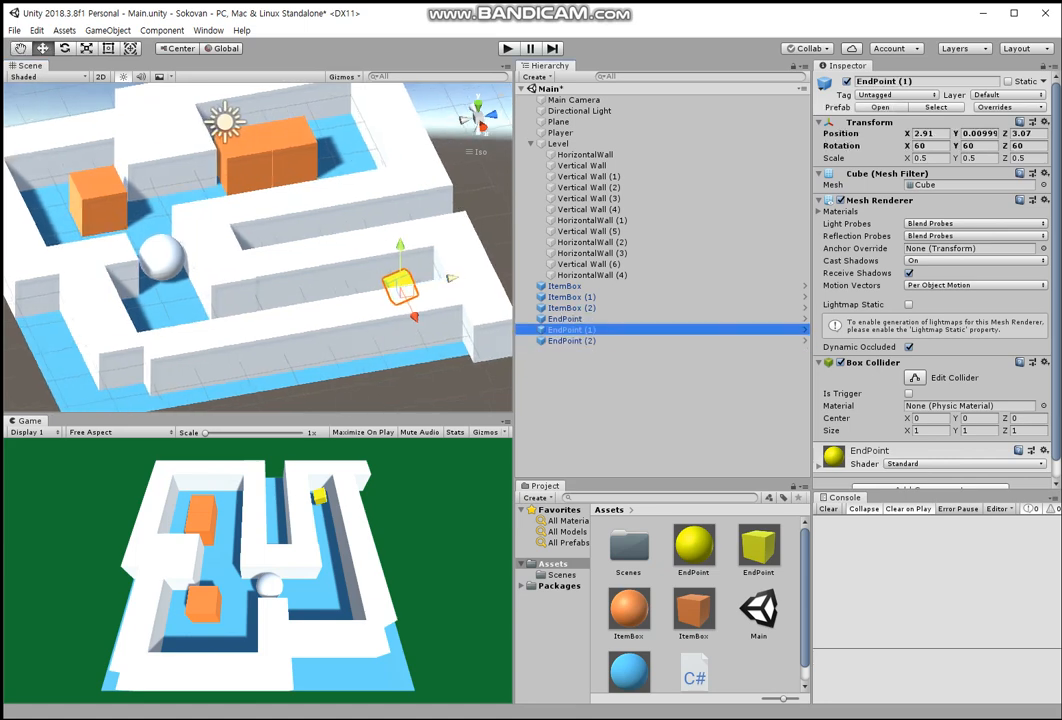
{"action": "left_click_drag", "start_coordinate": [451, 278], "coordinate": [836, 356]}
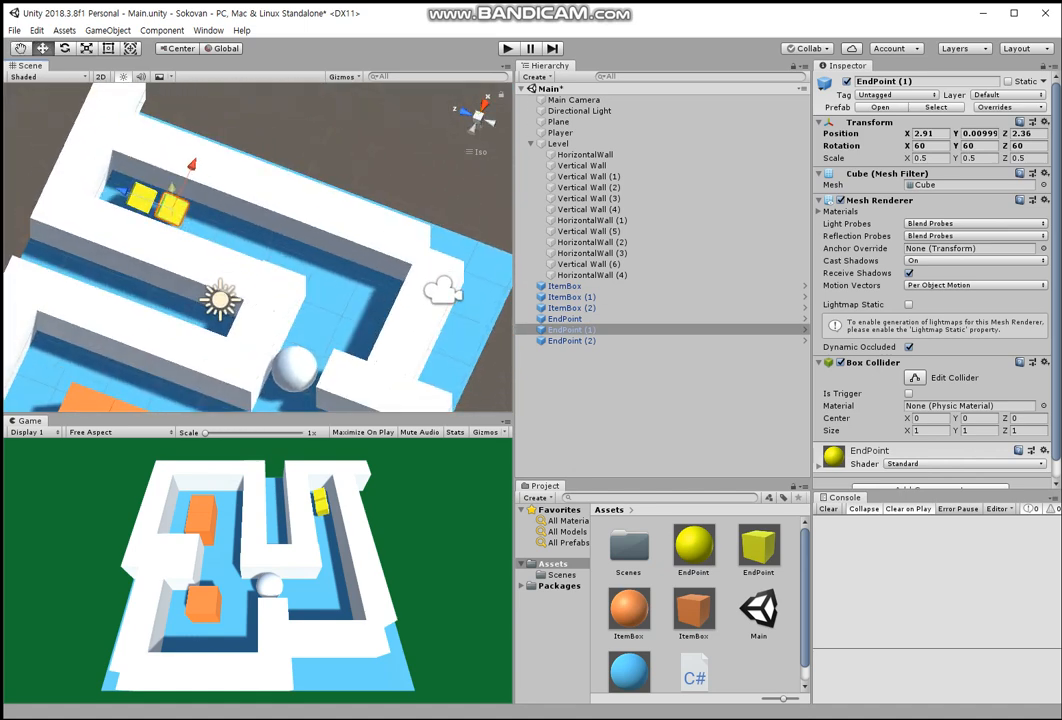
{"action": "left_click", "coordinate": [142, 198]}
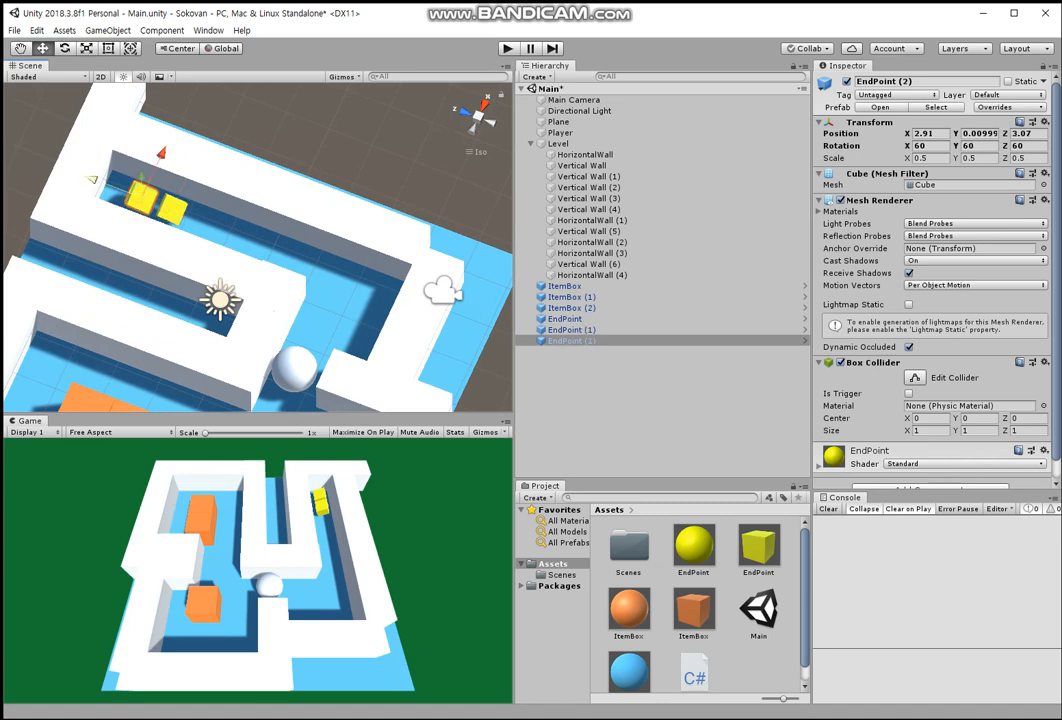
{"action": "left_click_drag", "start_coordinate": [150, 200], "coordinate": [284, 250]}
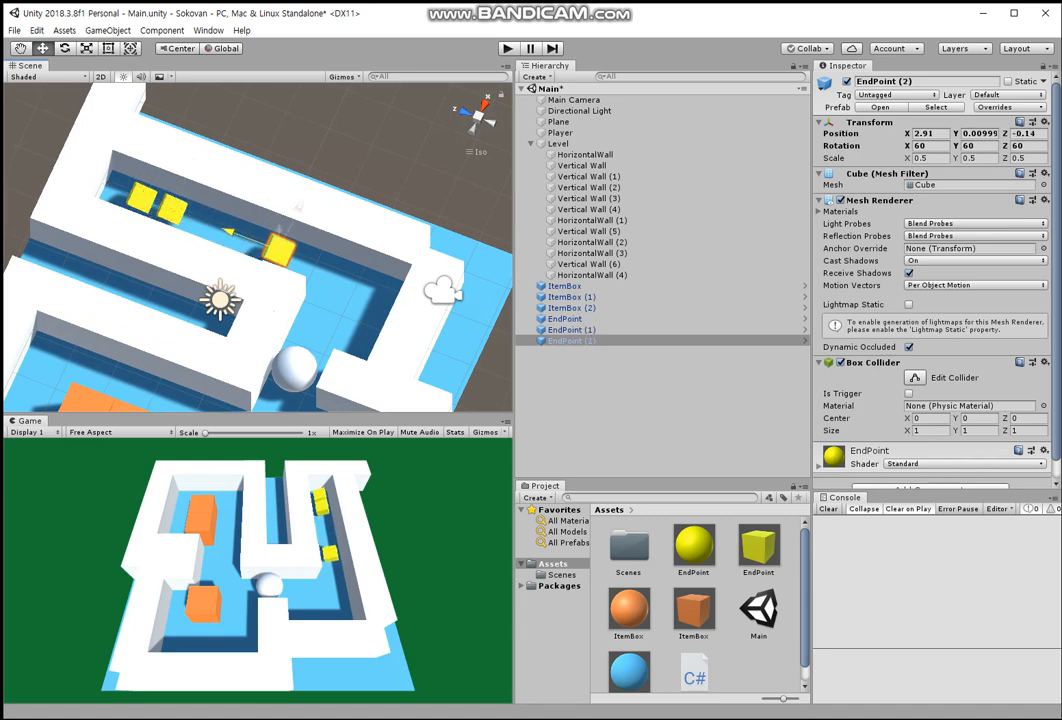
- Shift EndPoint and EndPoint (1) together along the Z axis, slightly closer to the corridor's closed end
{"action": "left_click", "coordinate": [580, 319]}
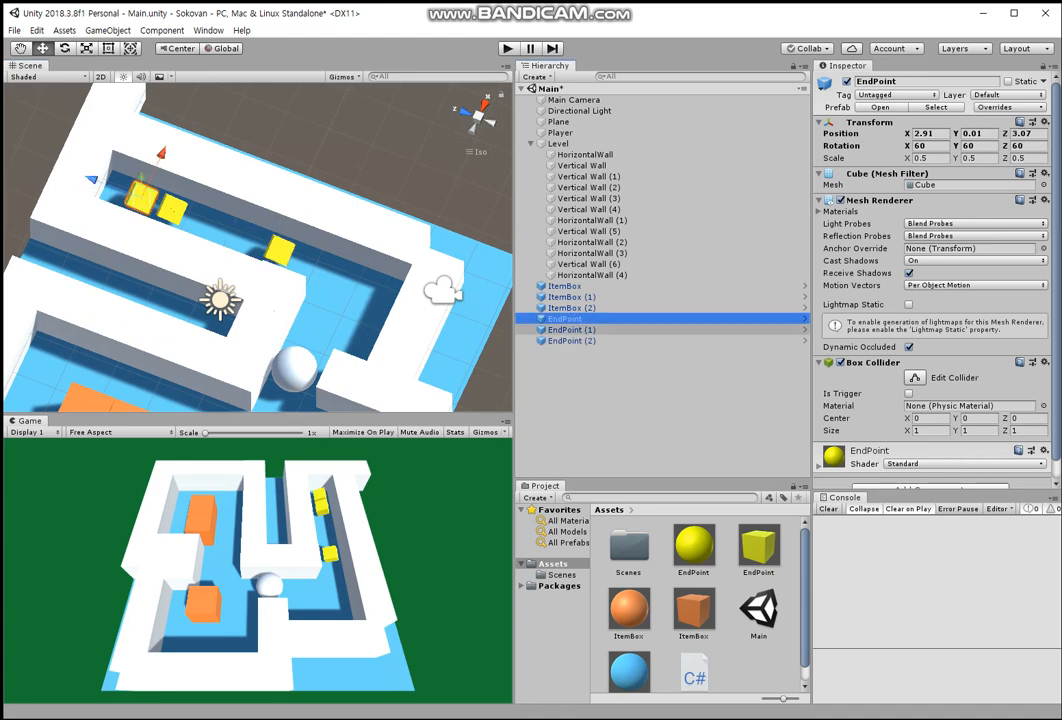
{"action": "left_click", "coordinate": [575, 330], "text": "ctrl"}
{"action": "left_click_drag", "start_coordinate": [107, 185], "coordinate": [90, 178]}
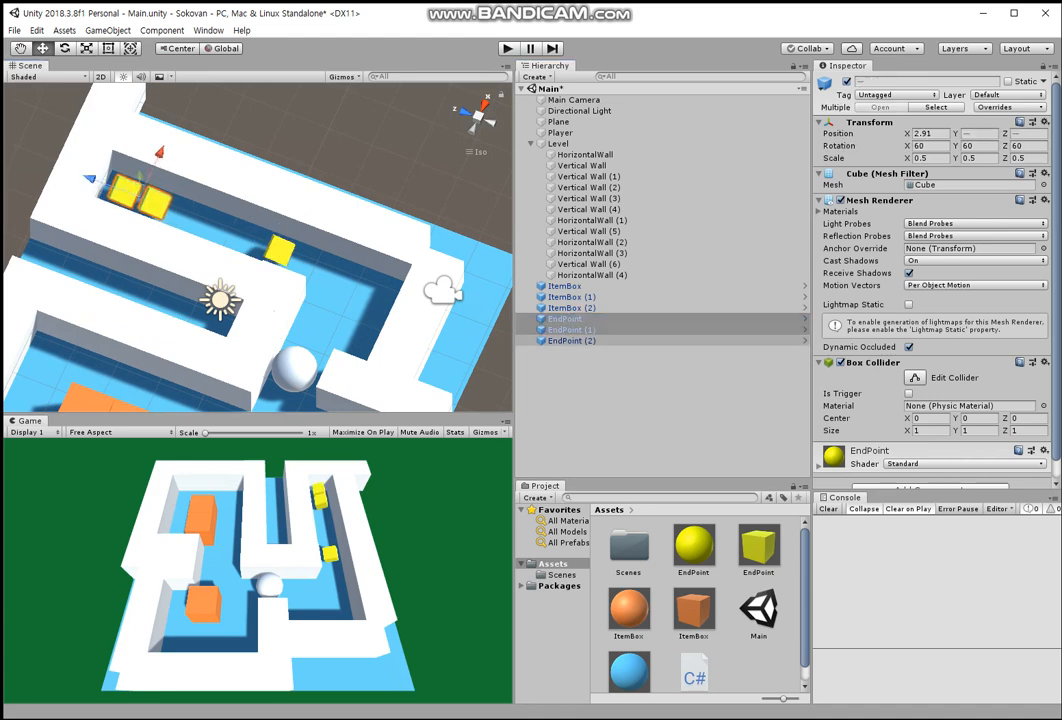
- Move EndPoint (2) along the corridor's Z axis to 0.75, nearer to the other two goal cubes
{"action": "left_click", "coordinate": [575, 341]}
{"action": "left_click_drag", "start_coordinate": [230, 232], "coordinate": [191, 217]}
{"action": "right_click_drag", "start_coordinate": [205, 205], "coordinate": [18, 177]}
{"action": "right_click_drag", "start_coordinate": [130, 240], "coordinate": [264, 182]}
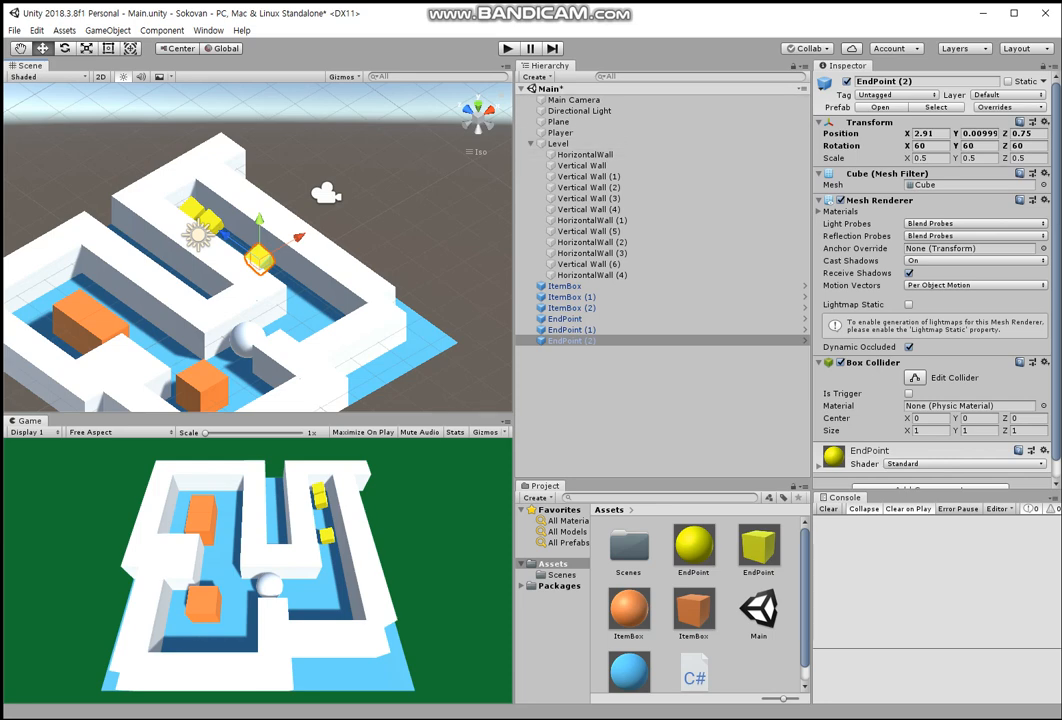
- Play-test the scene by rolling the player ball around the corner against EndPoint (2), and stop play mode
{"action": "key", "text": "ctrl+p"}
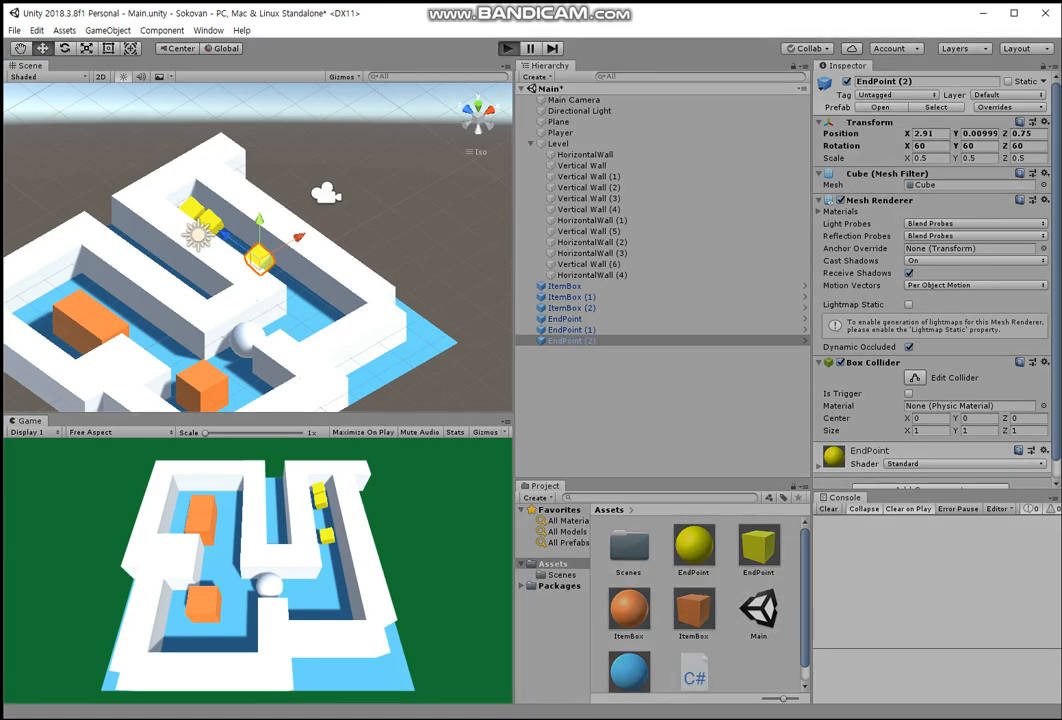
{"action": "key", "text": "Right"}
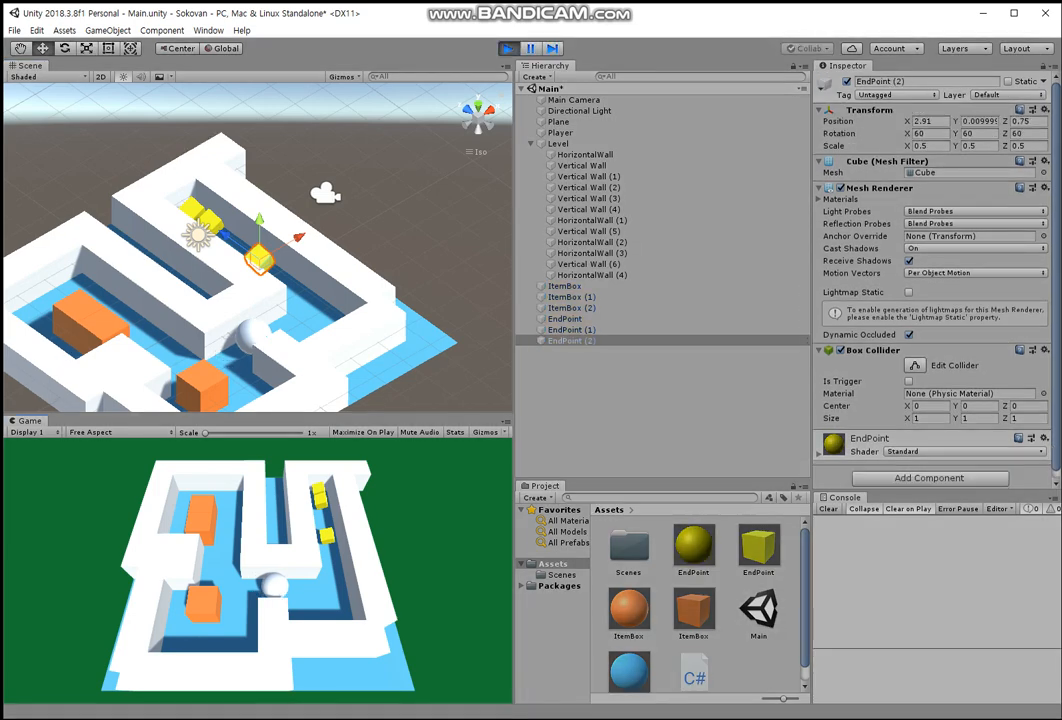
{"action": "key", "text": "Up"}
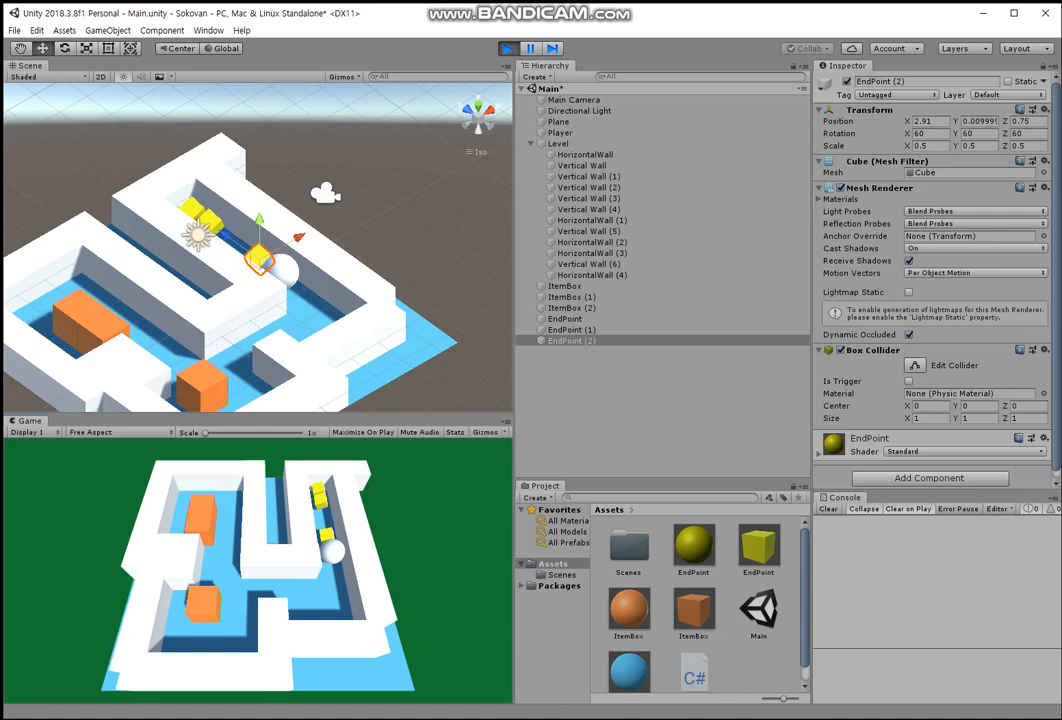
{"action": "key", "text": "ctrl+p"}
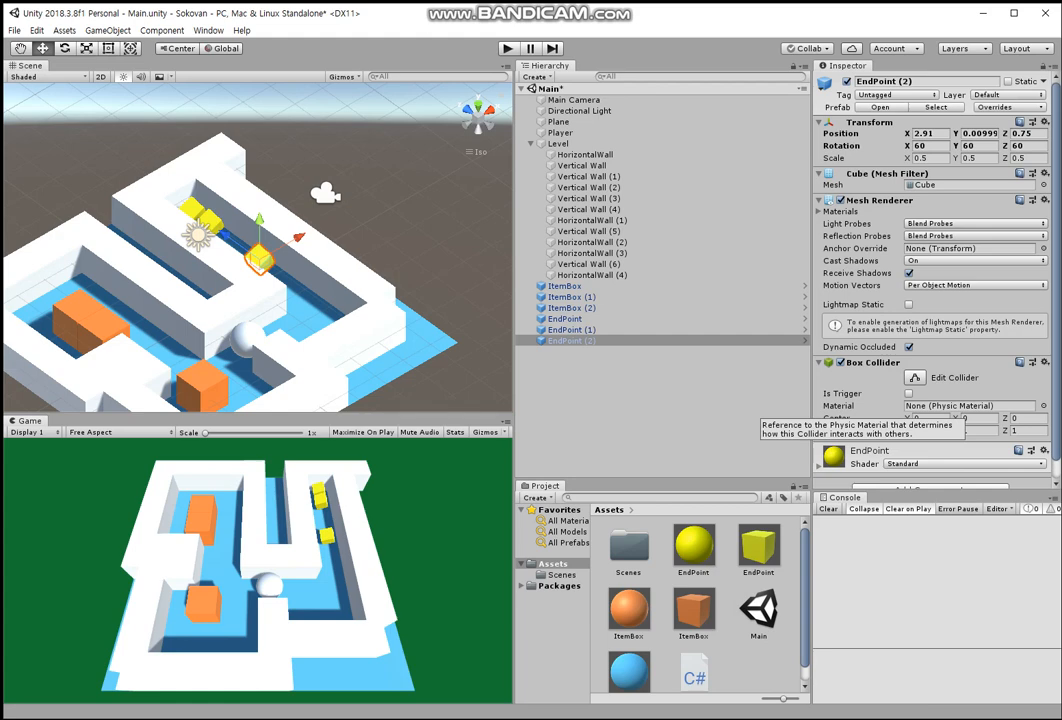
- Turn on Is Trigger in the Box Collider of EndPoint (2)
{"action": "left_click", "coordinate": [908, 393]}
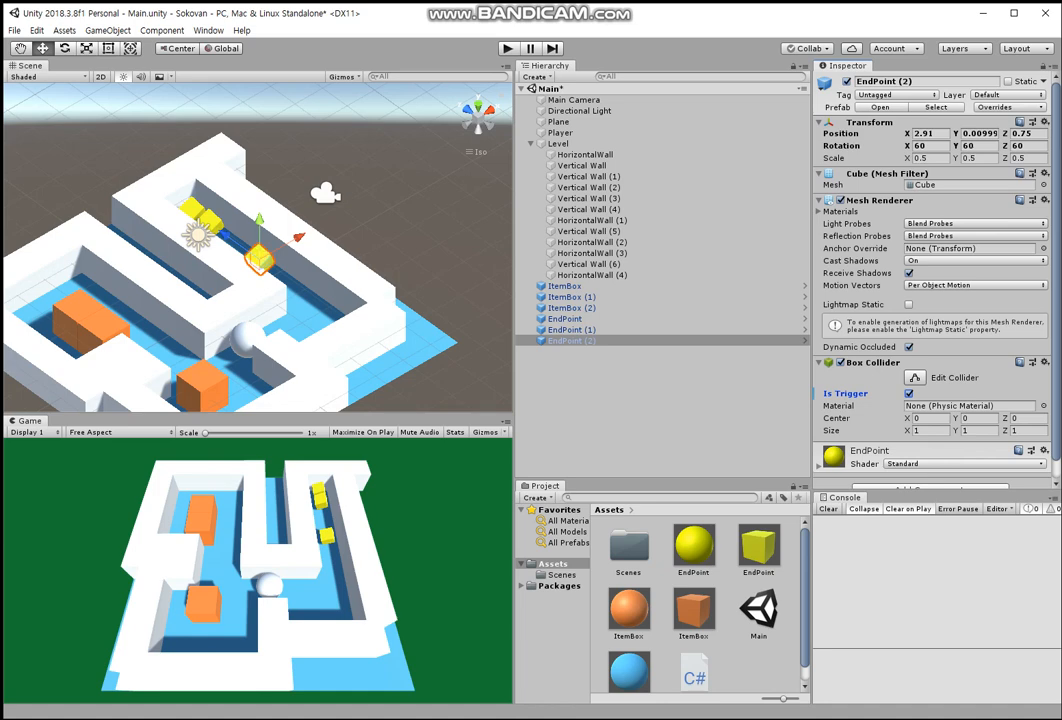
- Play-test the scene by rolling the player ball through EndPoint (2) and back, and stop play mode
{"action": "key", "text": "ctrl+p"}
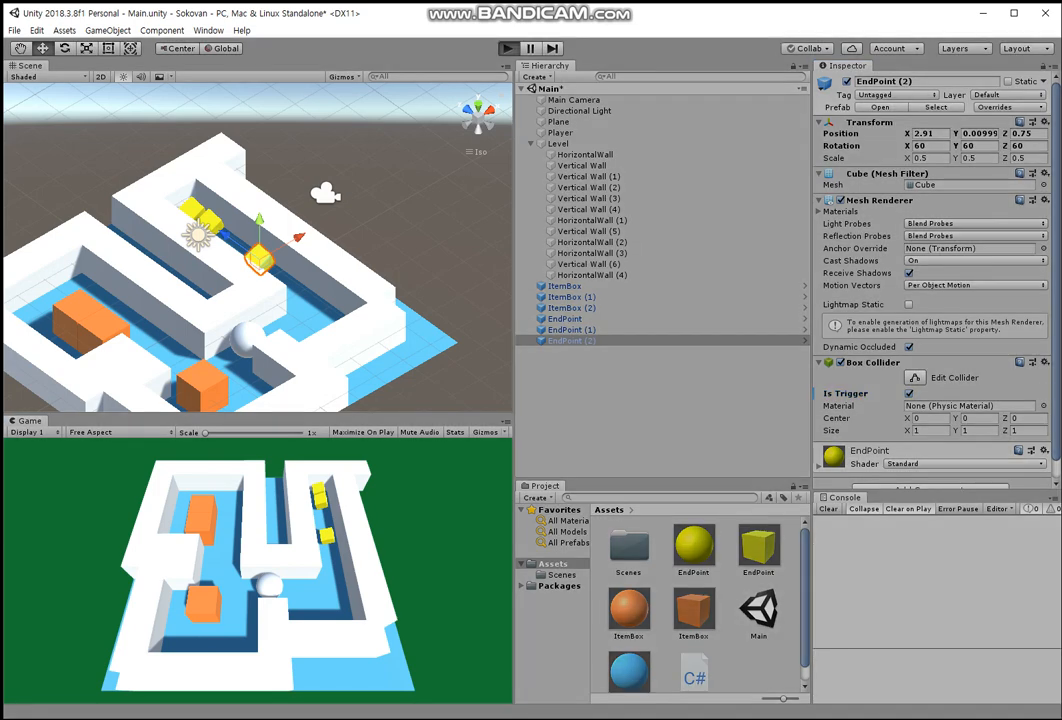
{"action": "key", "text": "Right"}
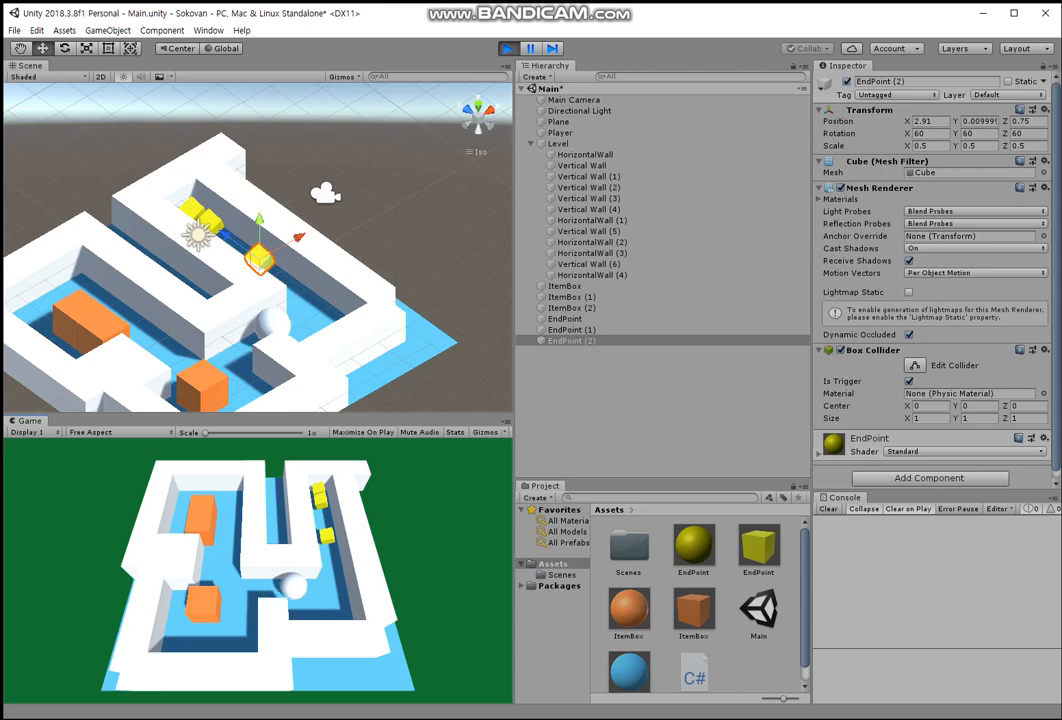
{"action": "key", "text": "Up"}
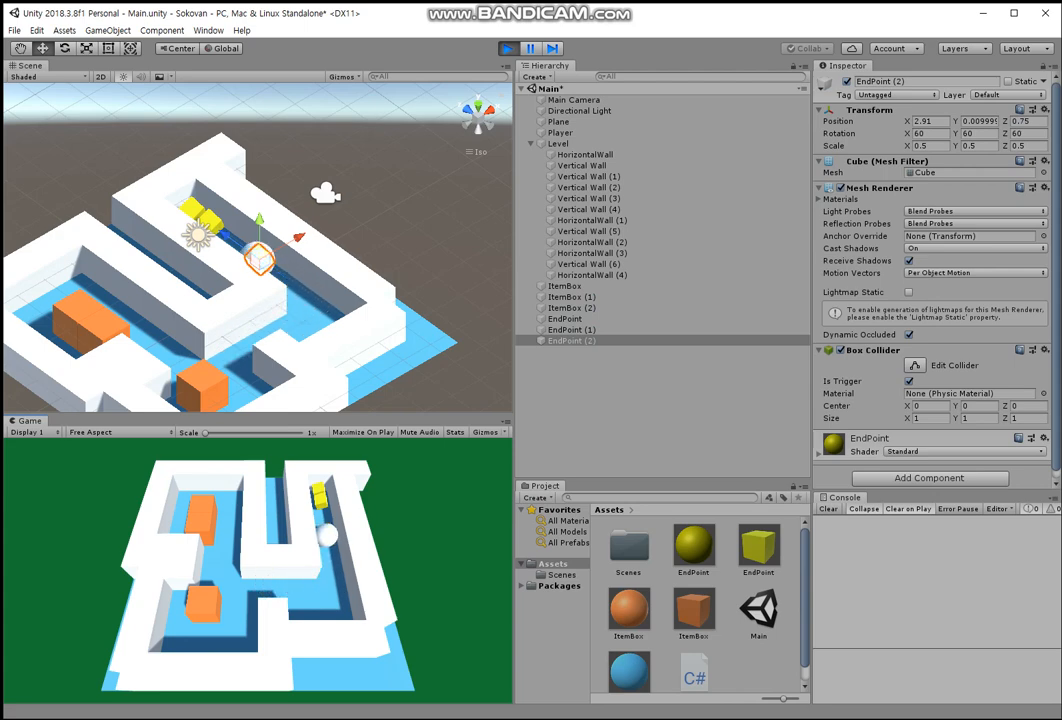
{"action": "key", "text": "Down"}
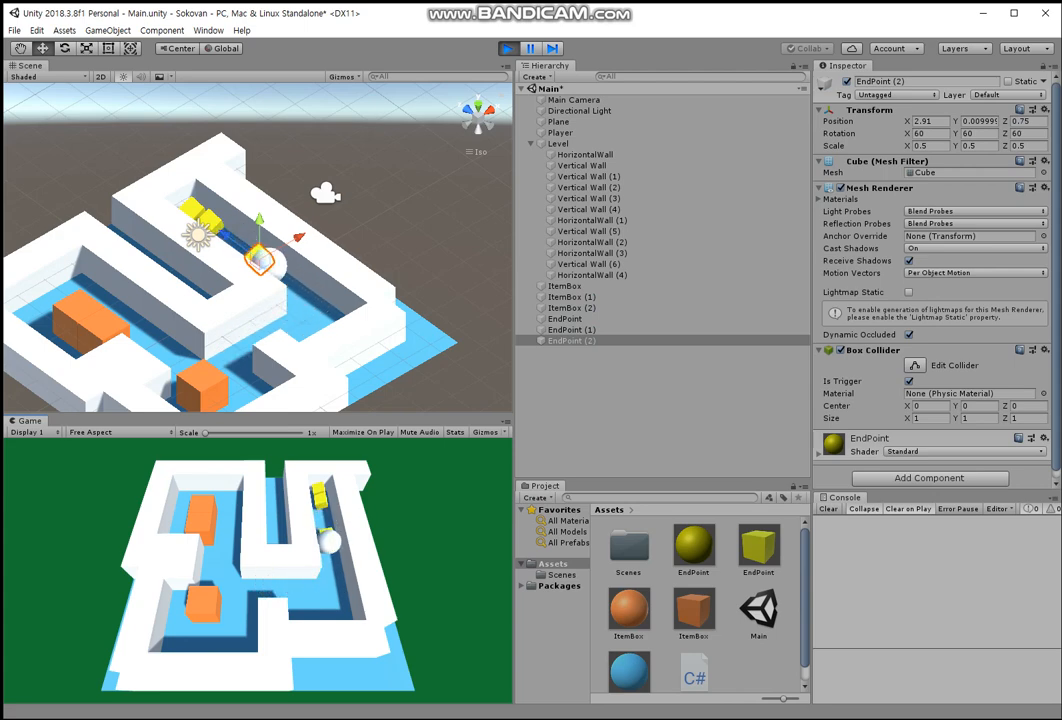
{"action": "key", "text": "Up"}
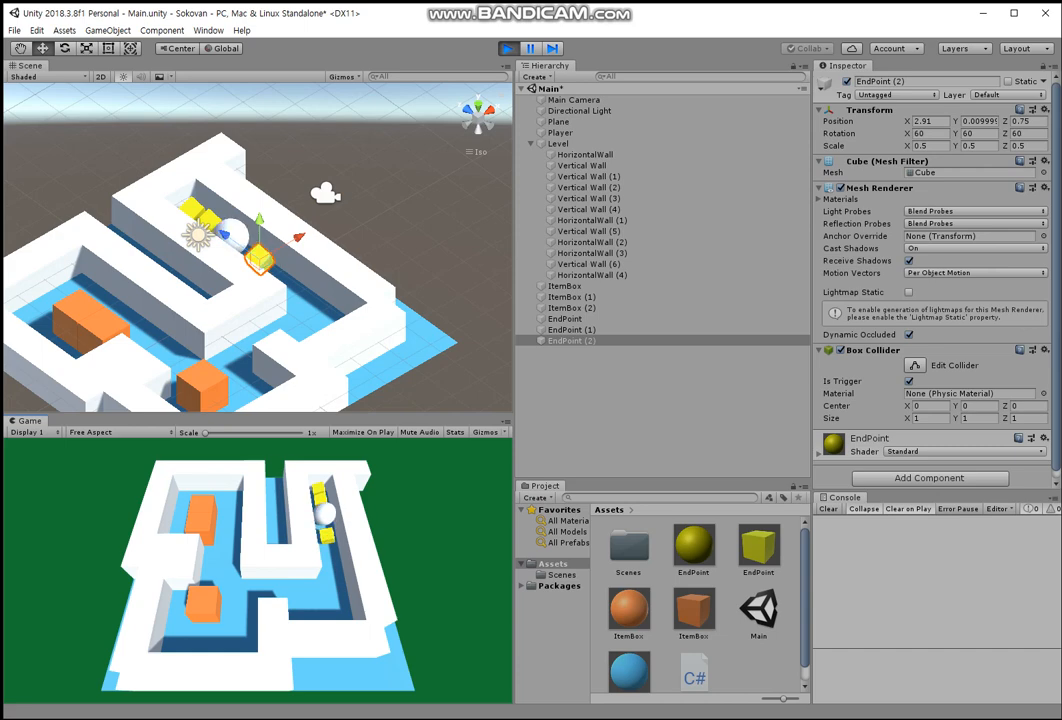
{"action": "key", "text": "ctrl+p"}
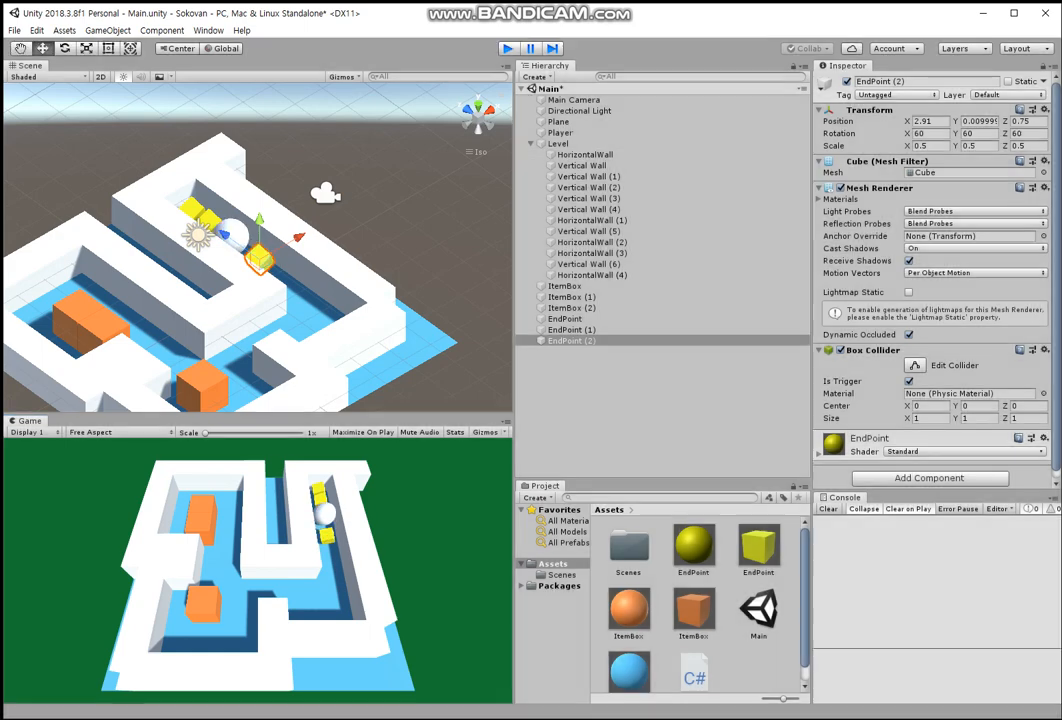
- Look at the maze from above and play-test rolling the ball against the single orange item box, then stop play mode
{"action": "right_click_drag", "start_coordinate": [300, 240], "coordinate": [86, 325]}
{"action": "scroll", "coordinate": [258, 247], "scroll_direction": "down", "scroll_amount": 3}
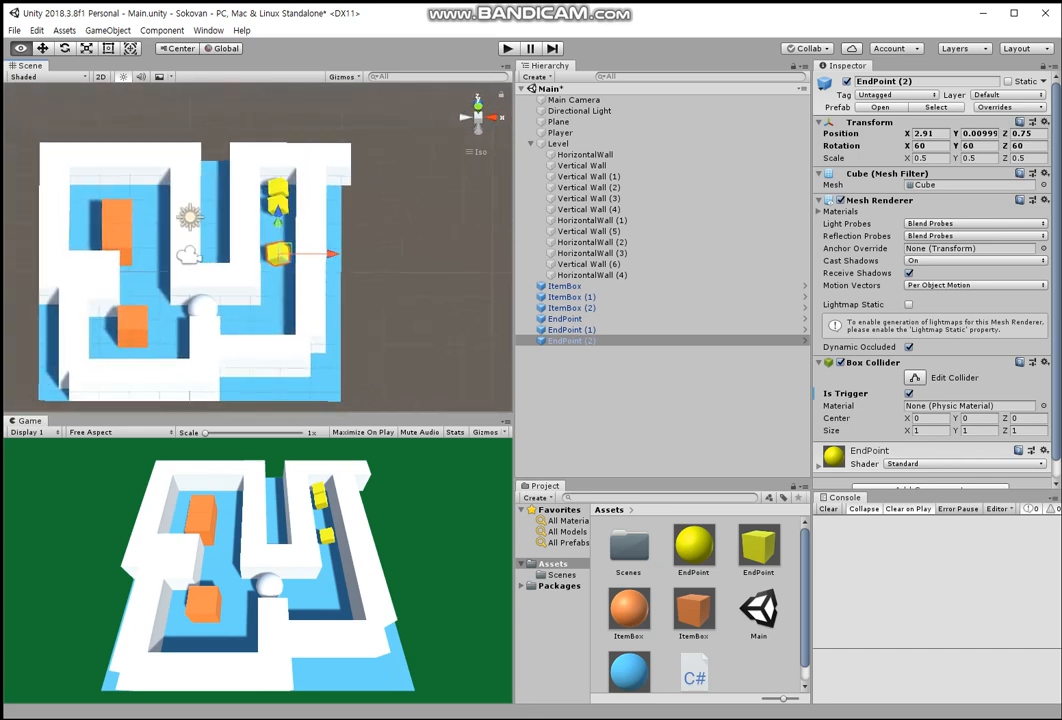
{"action": "middle_click_drag", "start_coordinate": [232, 256], "coordinate": [283, 238]}
{"action": "key", "text": "ctrl+p"}
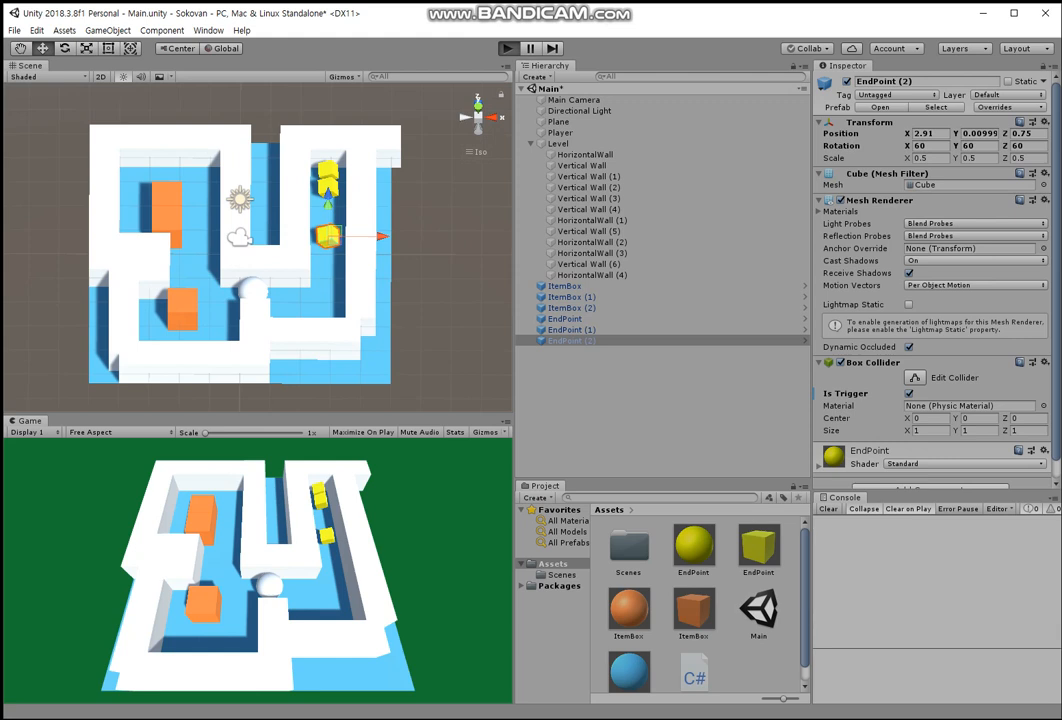
{"action": "key", "text": "Left"}
{"action": "key", "text": "Down"}
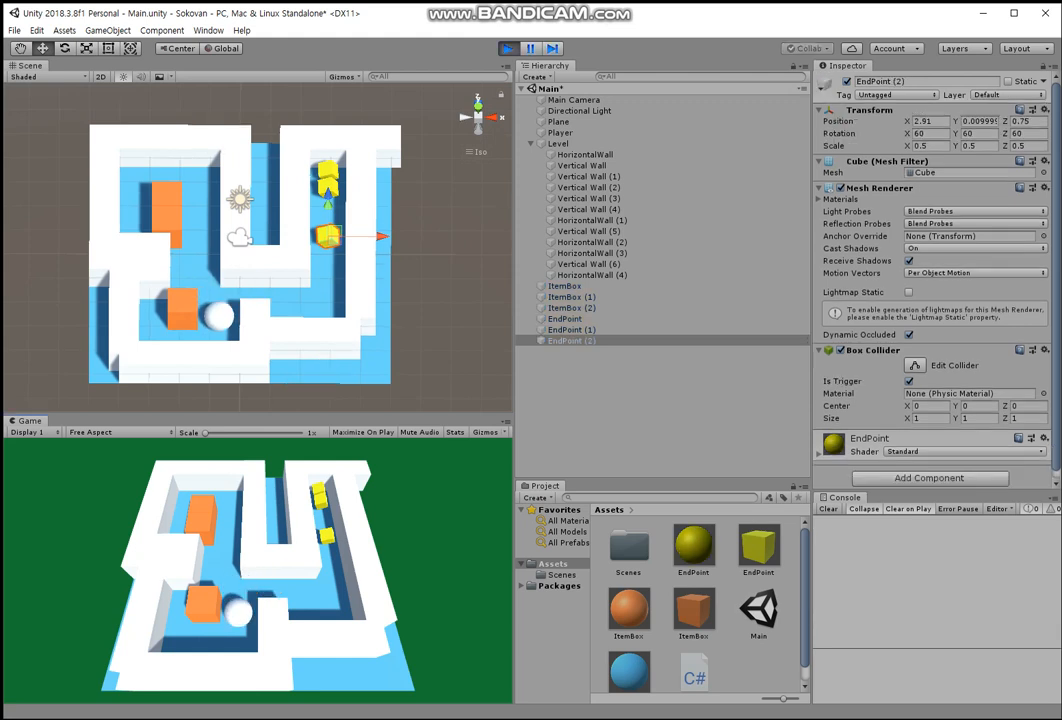
{"action": "key", "text": "Left"}
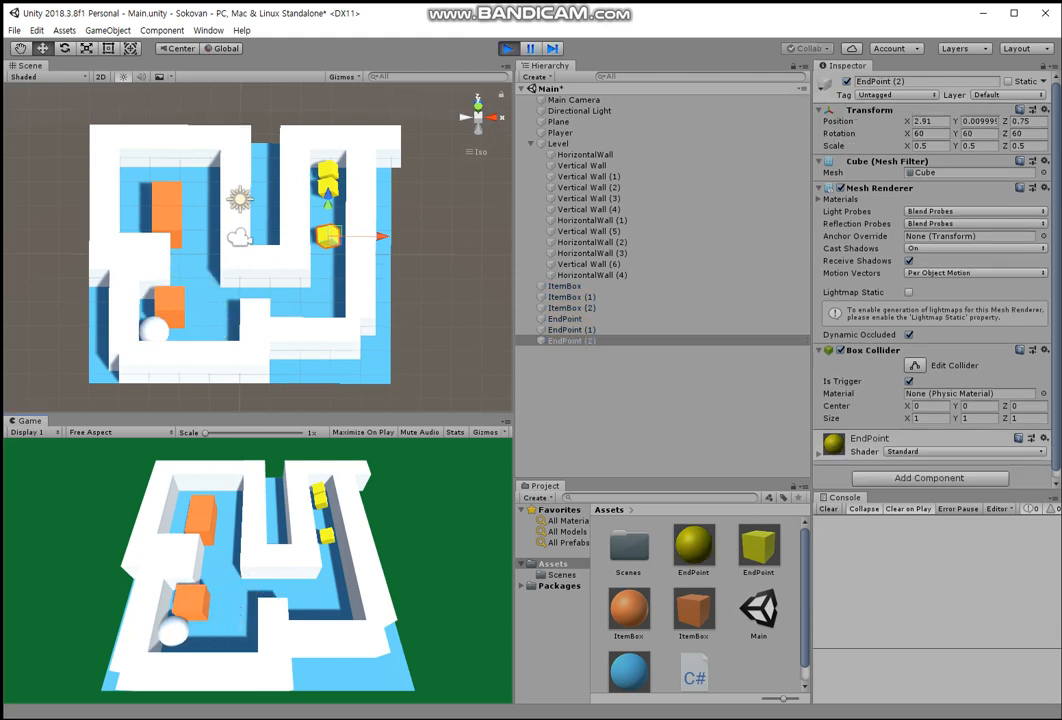
{"action": "key", "text": "Up"}
{"action": "key", "text": "Right"}
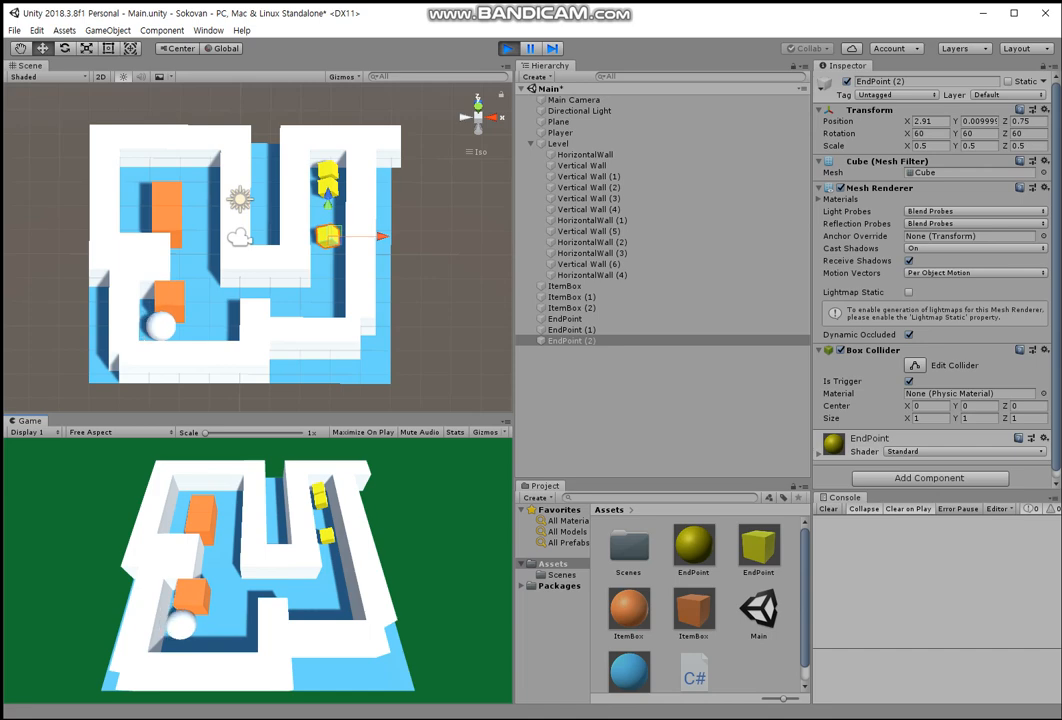
{"action": "key", "text": "Left"}
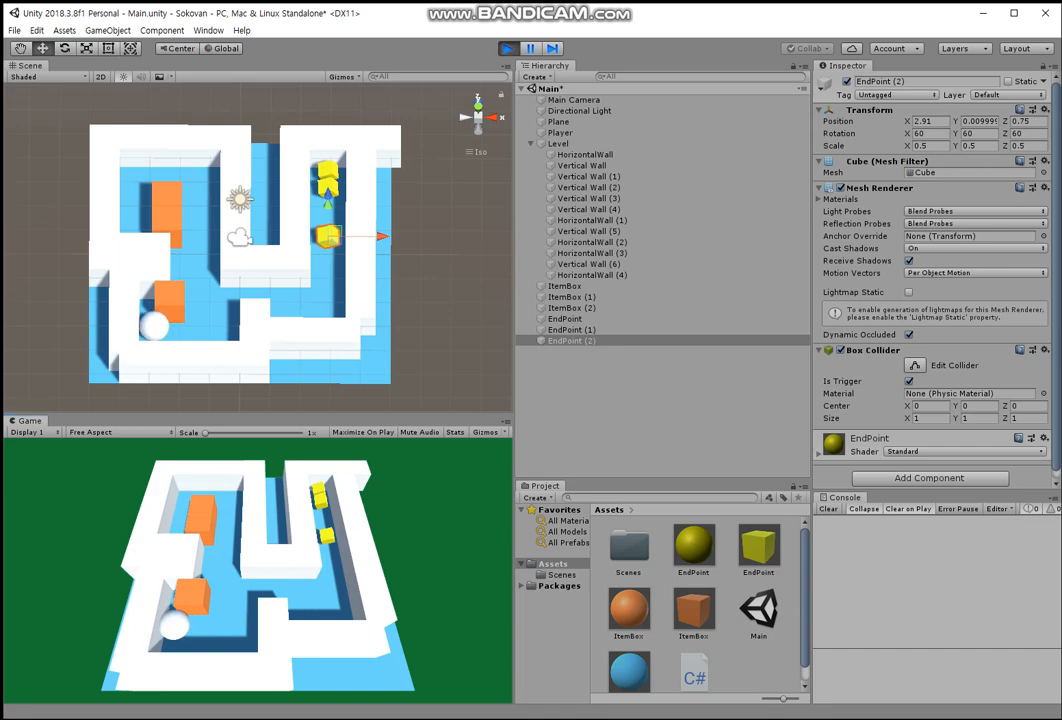
{"action": "key", "text": "ctrl+p"}
- Restart play mode, roll the ball around behind the single orange item box and push it toward the inner wall
{"action": "key", "text": "ctrl+p"}
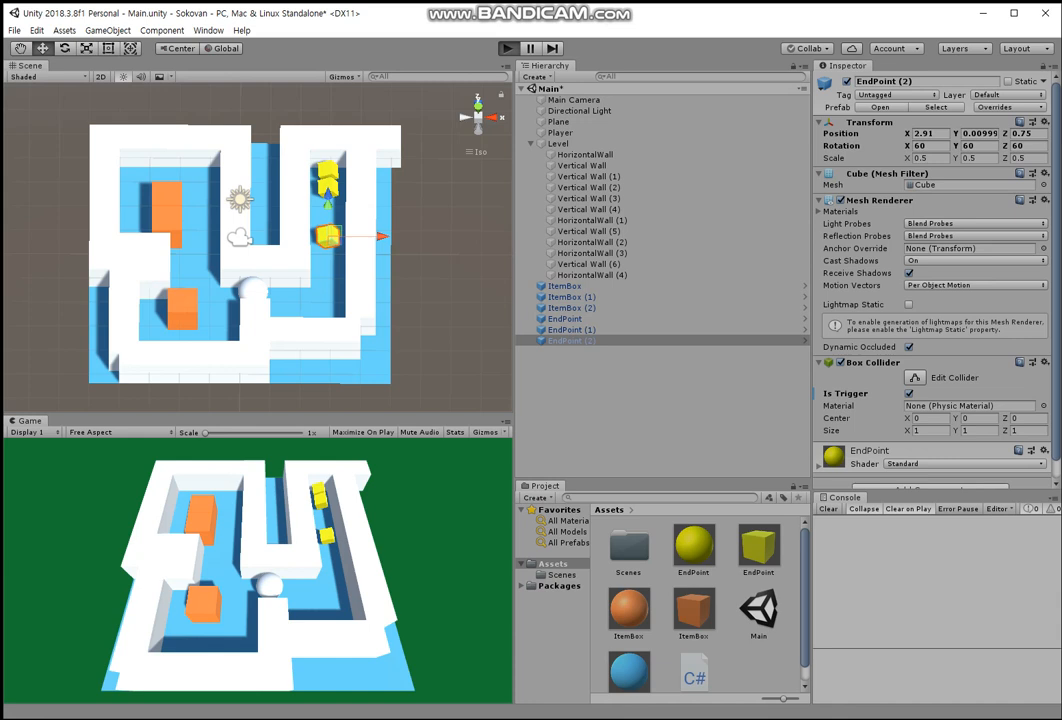
{"action": "key", "text": "Left"}
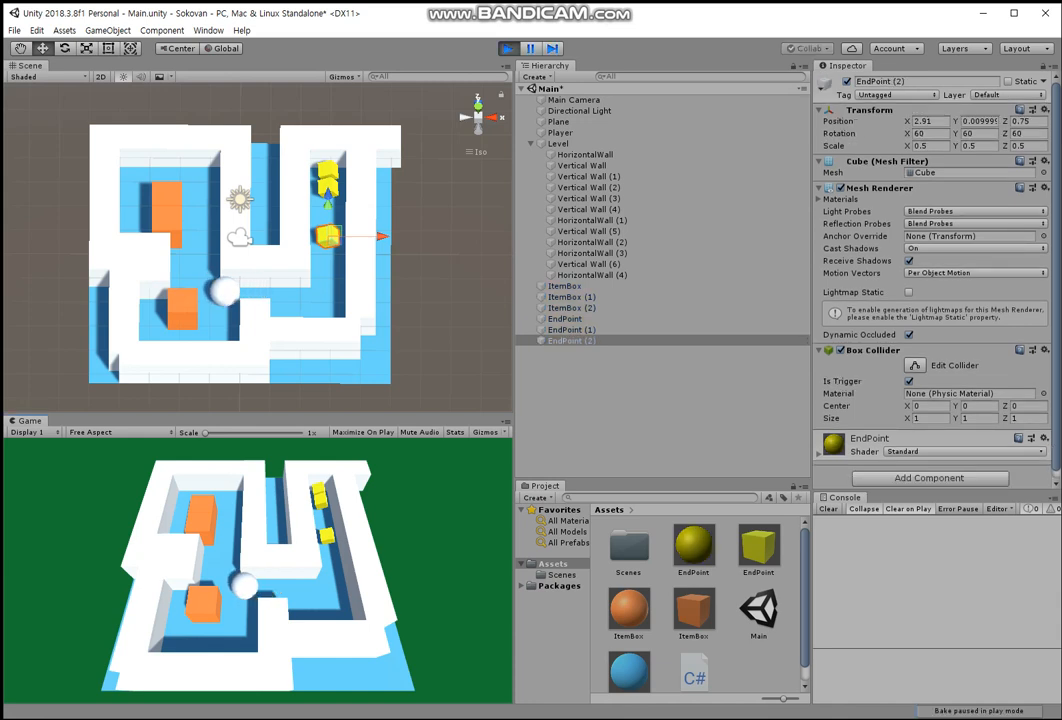
{"action": "key", "text": "Down"}
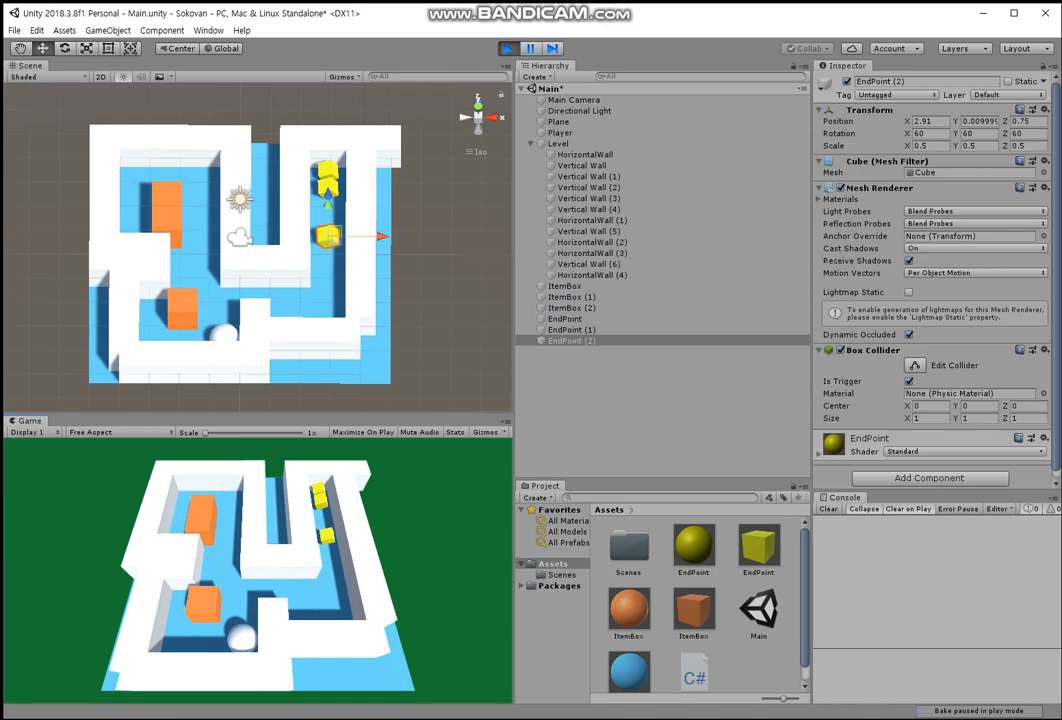
{"action": "key", "text": "Left"}
{"action": "key", "text": "Up"}
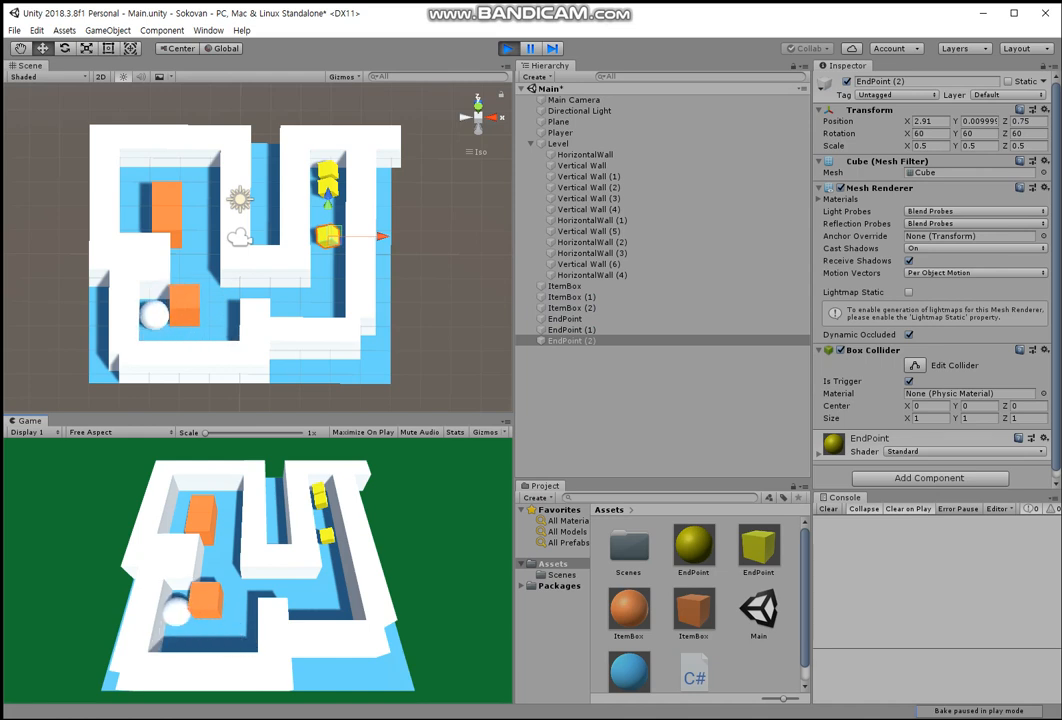
{"action": "key", "text": "Right"}
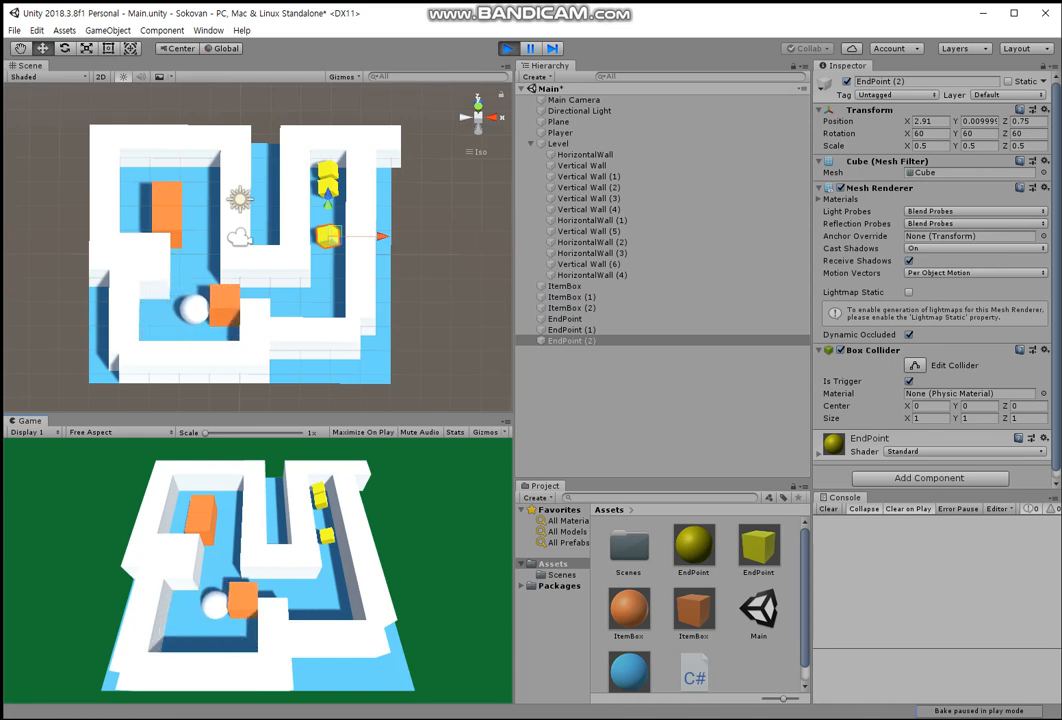
- Push the orange item box up into the connecting passage and along it to the goal corridor's outer wall
{"action": "key", "text": "Down"}
{"action": "key", "text": "Right"}
{"action": "key", "text": "Up"}
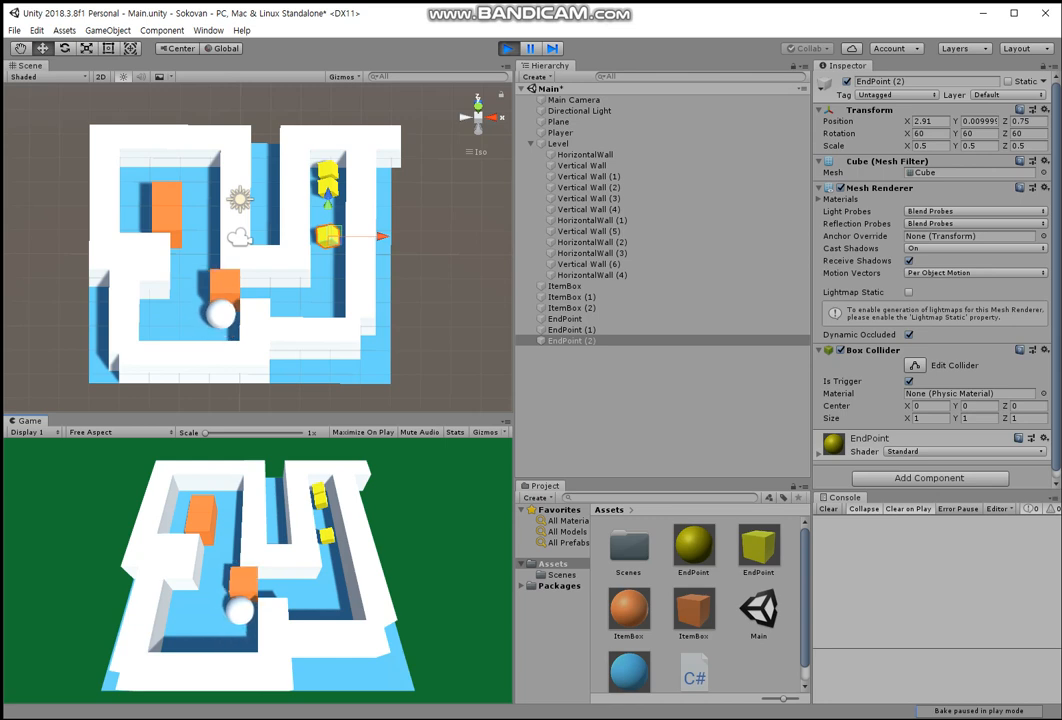
{"action": "key", "text": "Left"}
{"action": "key", "text": "Up"}
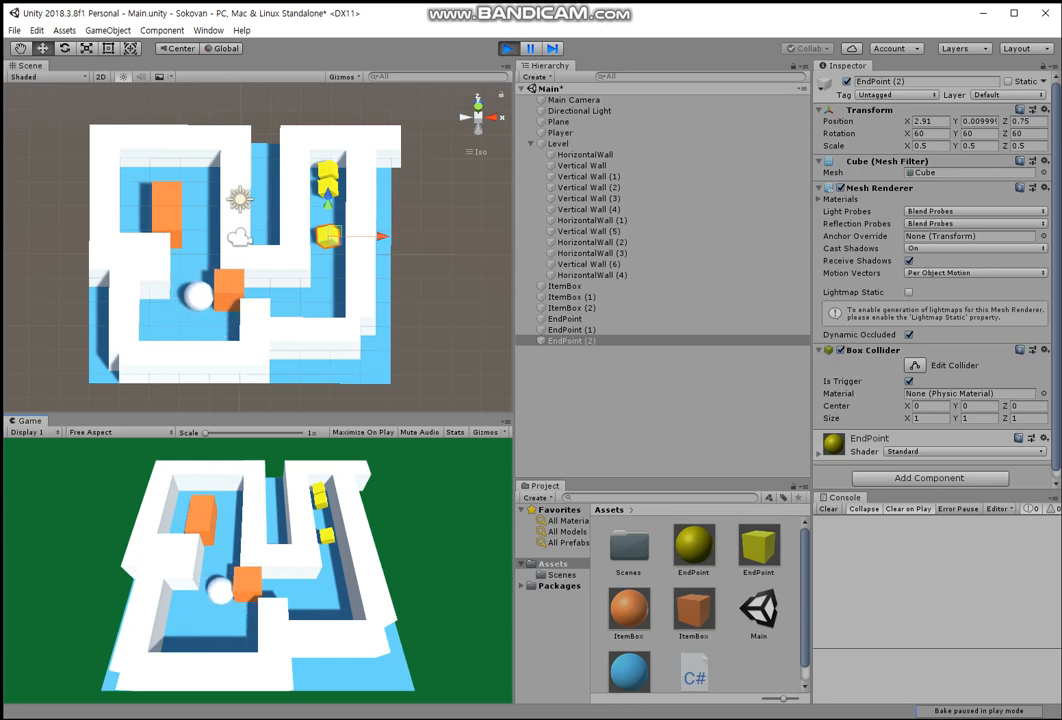
{"action": "key", "text": "Right"}
{"action": "key", "text": "Down"}
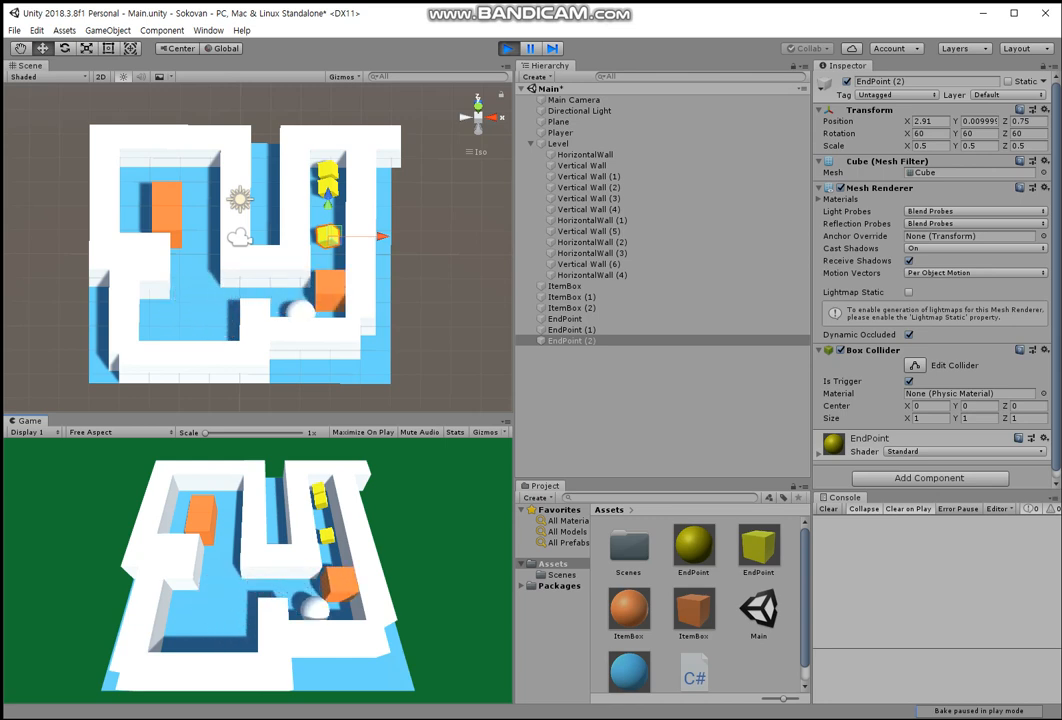
- Roll the ball behind the box, push it up the goal corridor through EndPoint (2) toward the other goals, and stop play mode
{"action": "key", "text": "Right"}
{"action": "key", "text": "Up"}
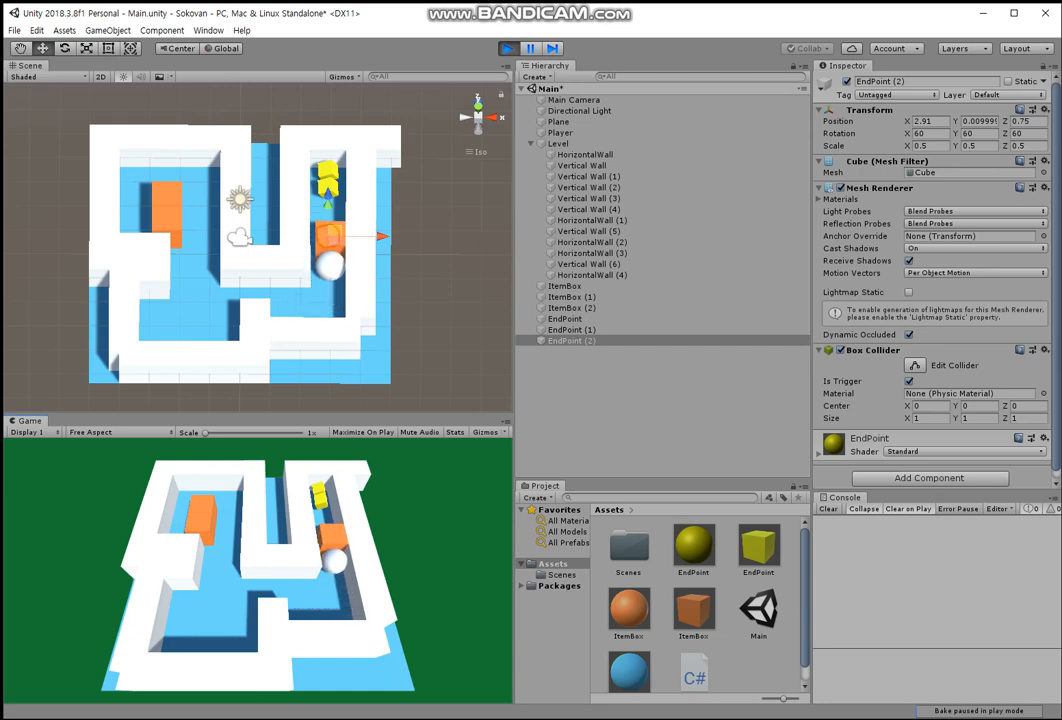
{"action": "key", "text": "Up"}
{"action": "key", "text": "Up"}
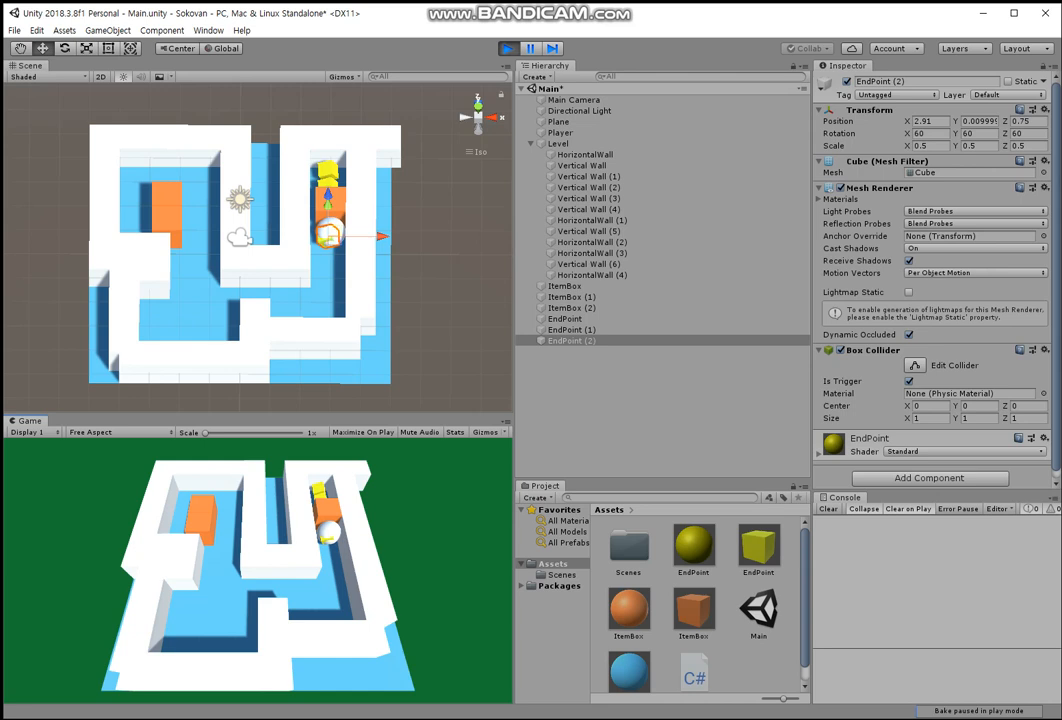
{"action": "key", "text": "ctrl+p"}
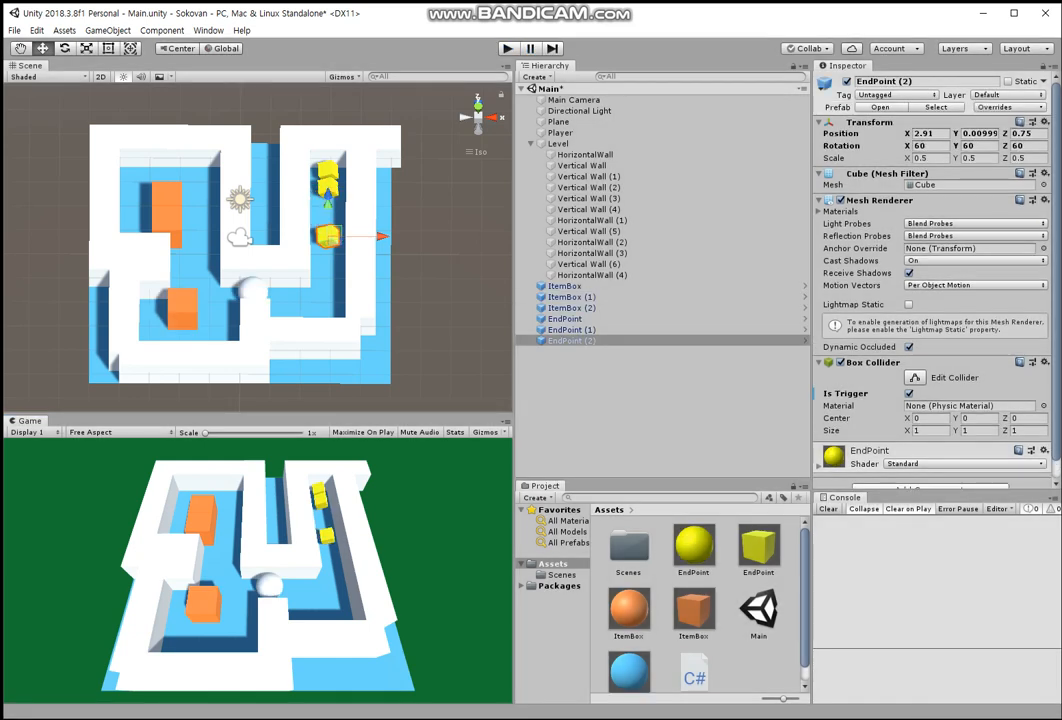